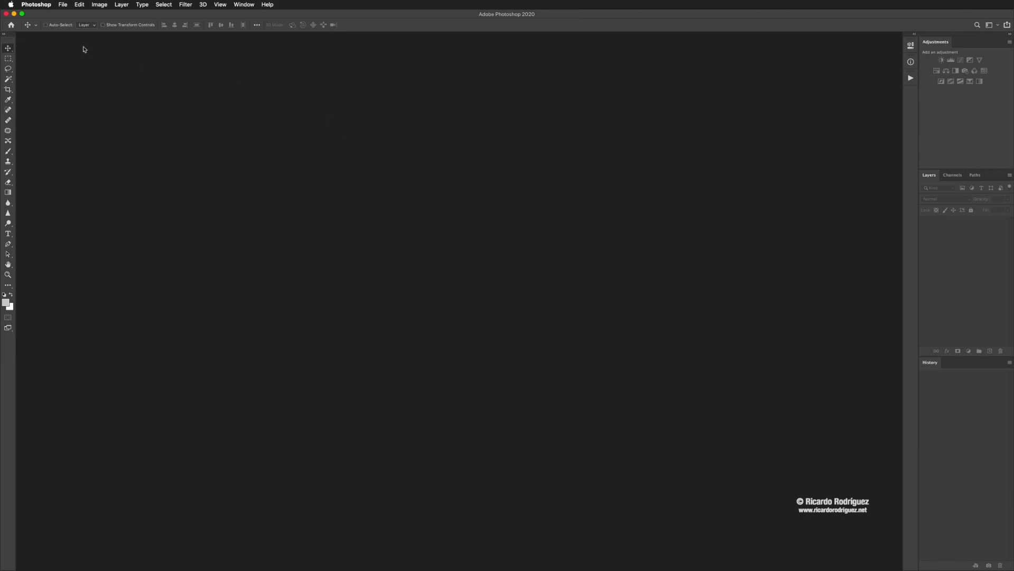
Create a new print document 6.25 inches wide and 4.25 inches high at 300 pixels/inch
{"action": "left_click", "coordinate": [63, 5]}
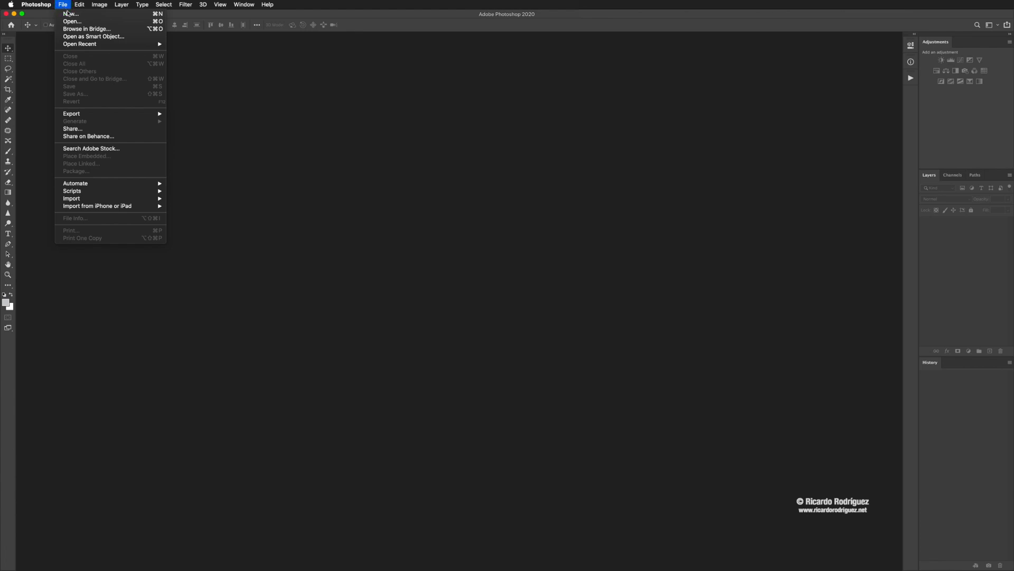
{"action": "left_click", "coordinate": [69, 14]}
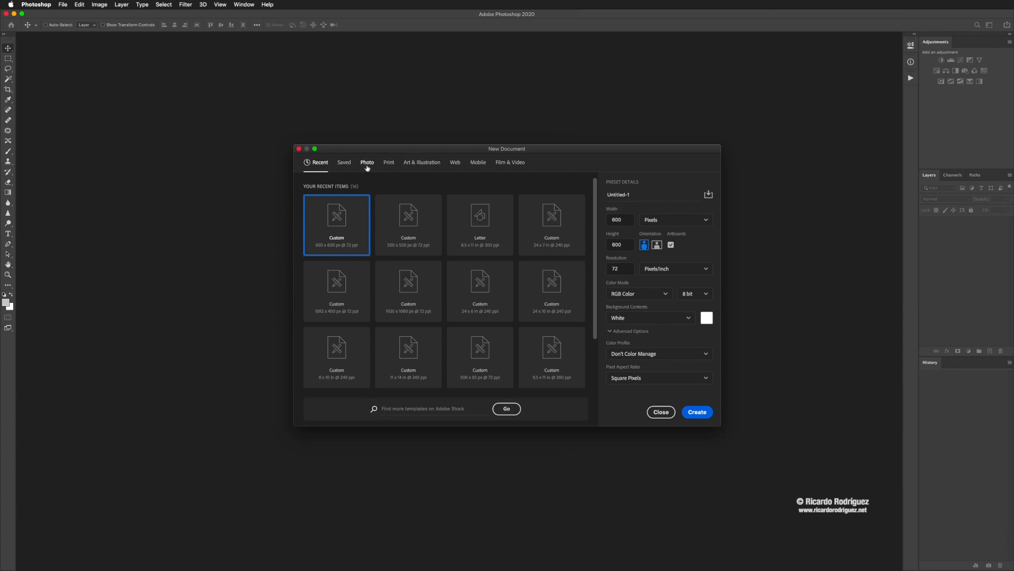
{"action": "left_click", "coordinate": [391, 164]}
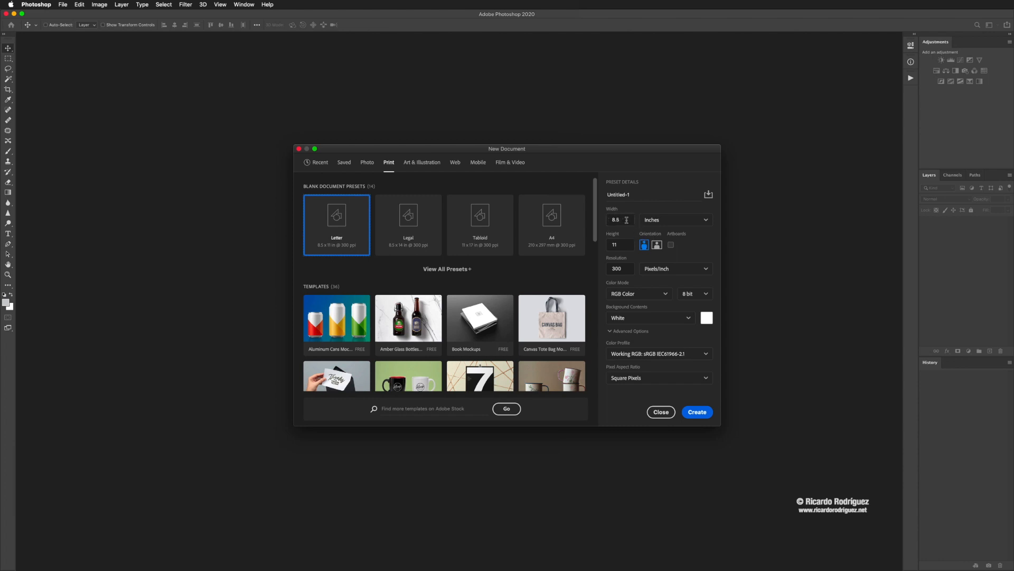
{"action": "left_click_drag", "start_coordinate": [628, 219], "coordinate": [578, 218]}
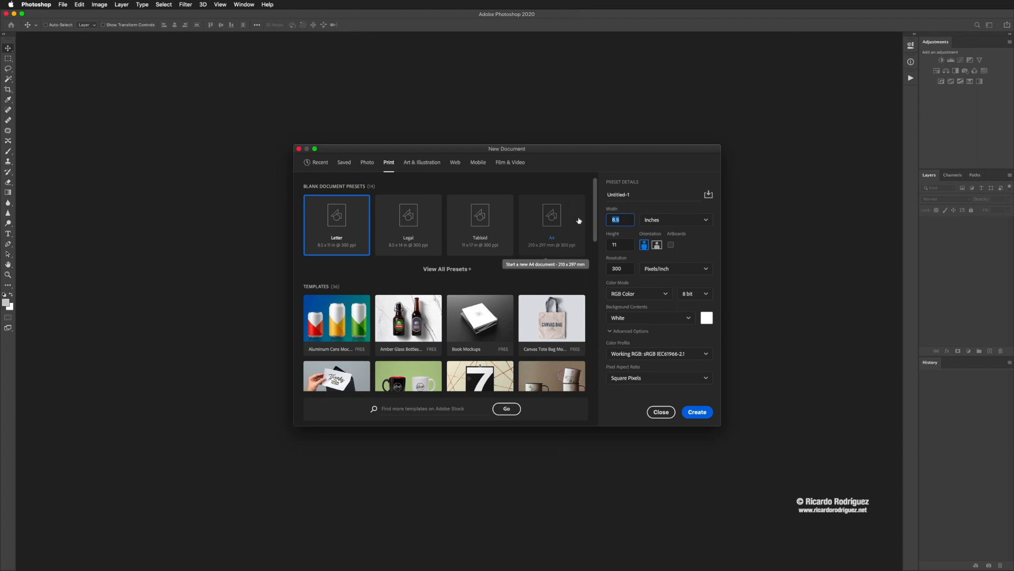
{"action": "type", "text": "6.25"}
{"action": "left_click", "coordinate": [613, 248]}
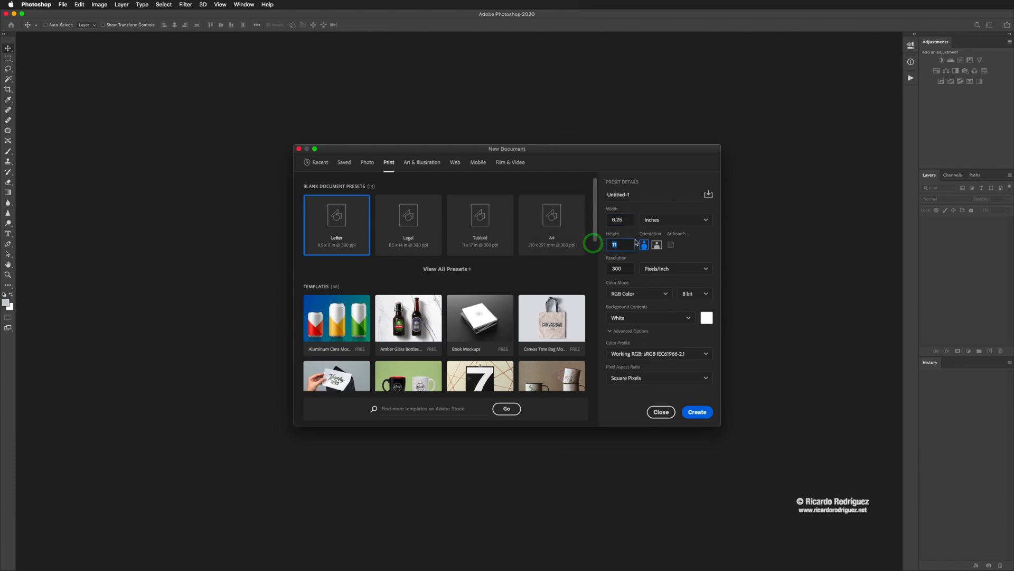
{"action": "type", "text": "4.25"}
{"action": "left_click", "coordinate": [699, 413]}
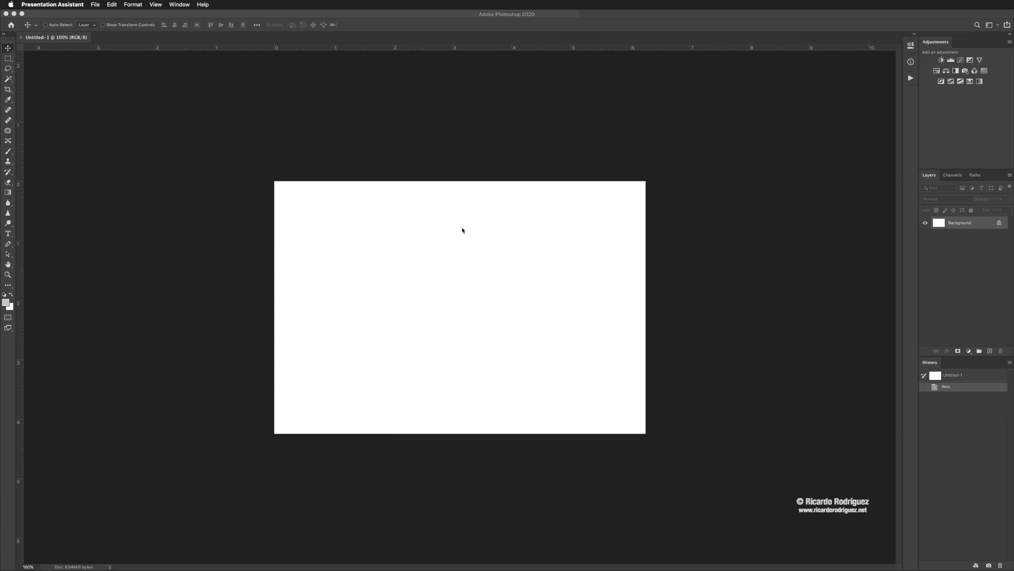
Hide the rulers around the canvas and show them again
{"action": "left_click", "coordinate": [681, 196]}
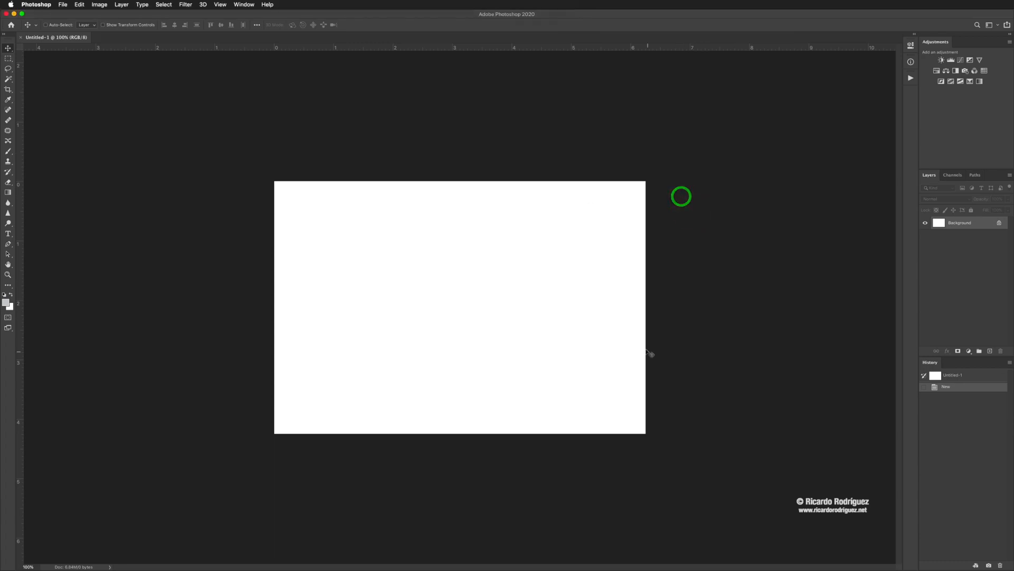
{"action": "key", "text": "super+plus"}
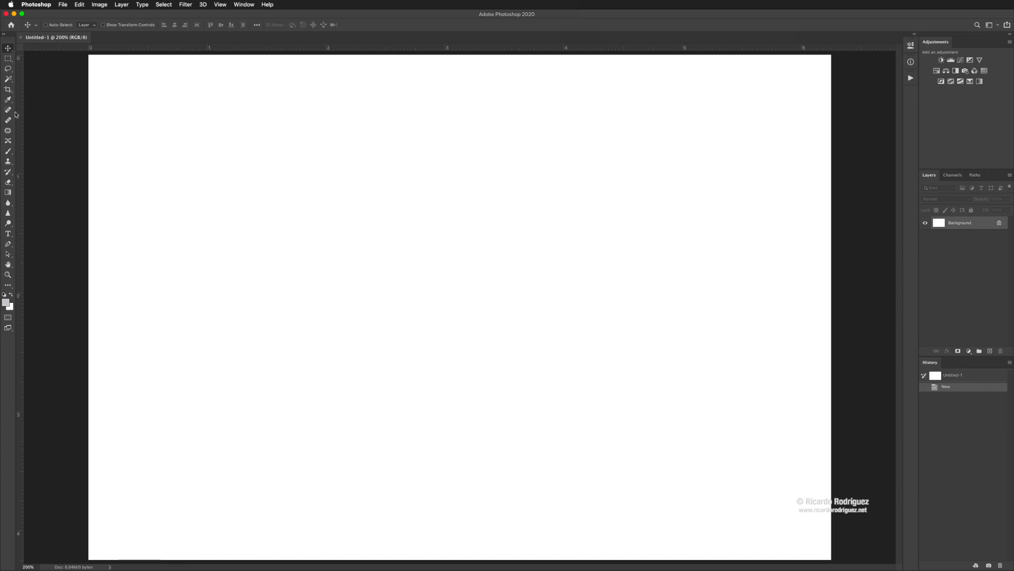
{"action": "key", "text": "super+r"}
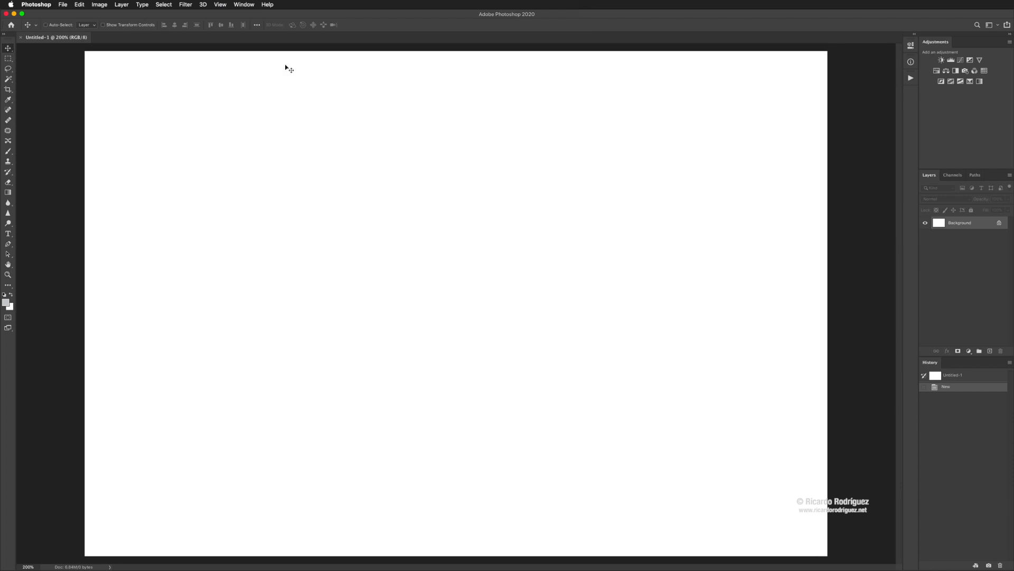
{"action": "key", "text": "super+r"}
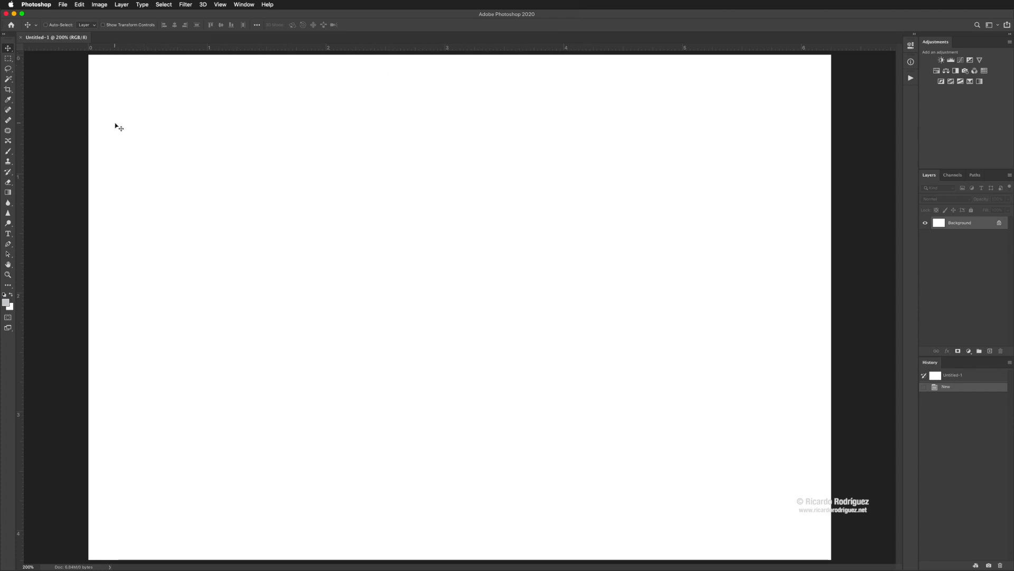
Place a horizontal guide about 0.5 in below the canvas's upper edge, reposition it twice, and remove it
{"action": "left_click_drag", "start_coordinate": [184, 50], "coordinate": [184, 117]}
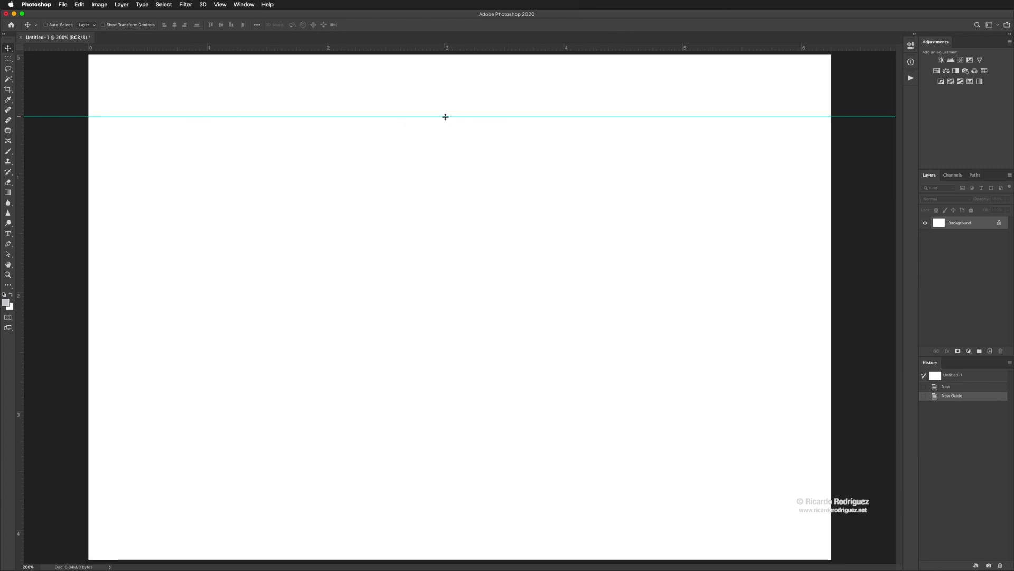
{"action": "left_click_drag", "start_coordinate": [444, 116], "coordinate": [441, 82]}
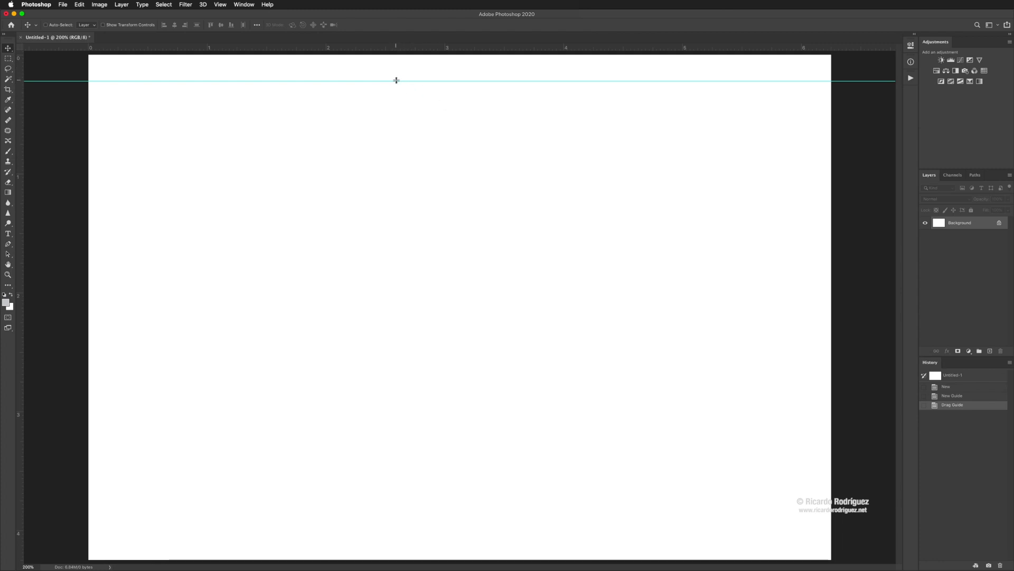
{"action": "left_click_drag", "start_coordinate": [397, 80], "coordinate": [389, 148]}
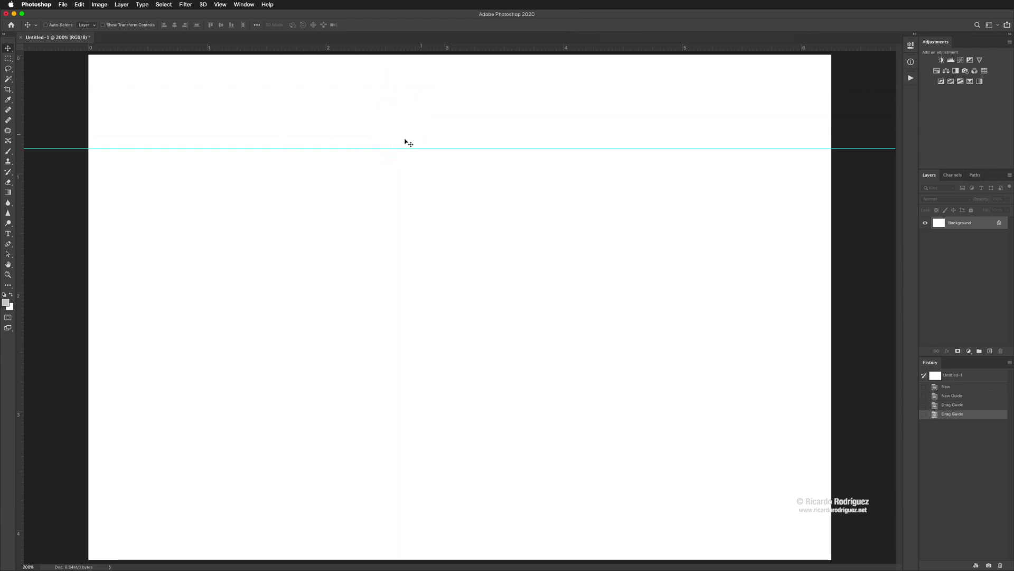
{"action": "left_click_drag", "start_coordinate": [400, 148], "coordinate": [406, 27]}
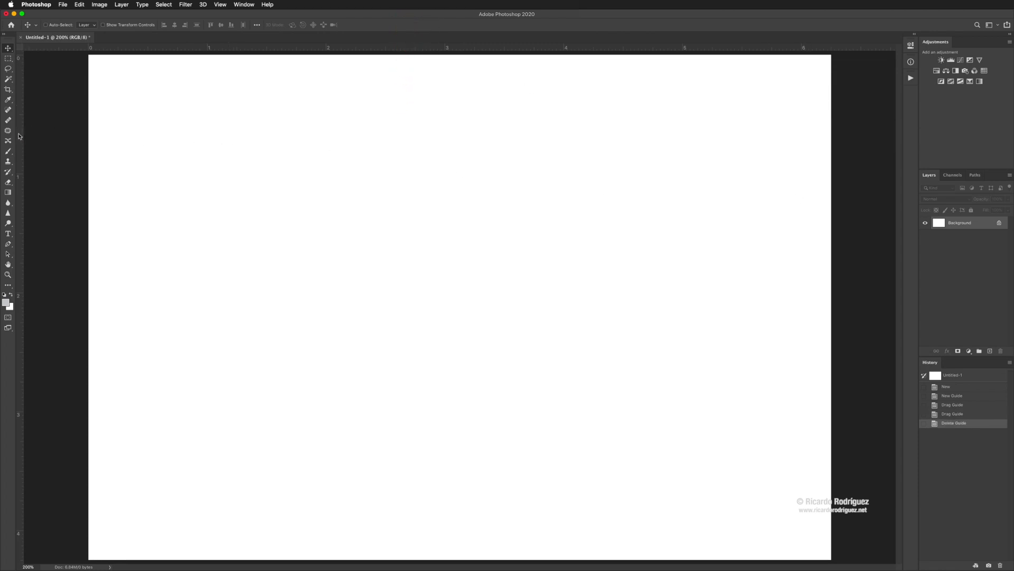
Add a vertical guide at about 1.2 in and horizontal guides at about 0.5, 0.8, 1 and 0.35 in
{"action": "left_click_drag", "start_coordinate": [19, 137], "coordinate": [235, 136]}
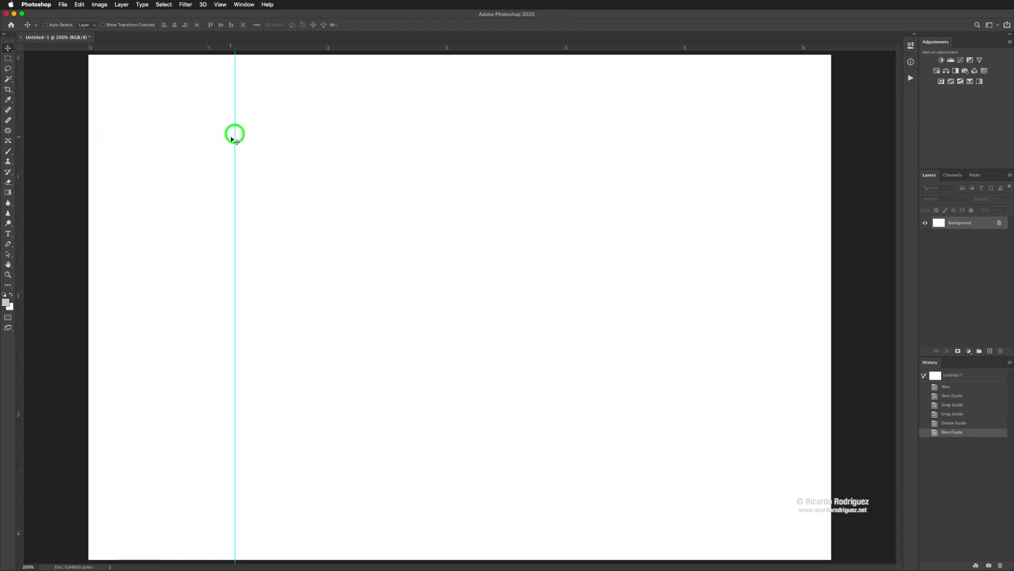
{"action": "left_click_drag", "start_coordinate": [254, 48], "coordinate": [250, 116]}
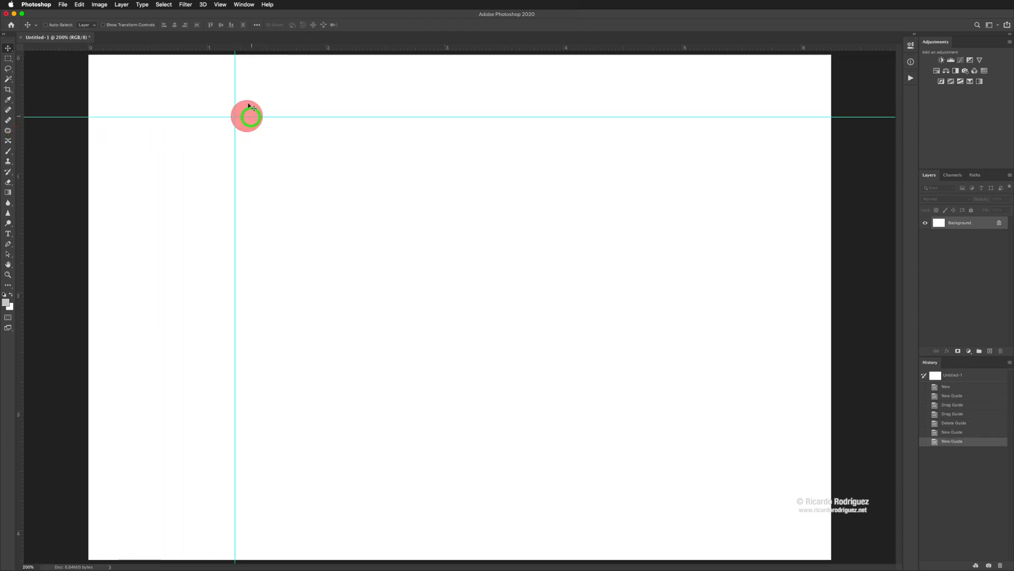
{"action": "left_click_drag", "start_coordinate": [249, 49], "coordinate": [247, 151]}
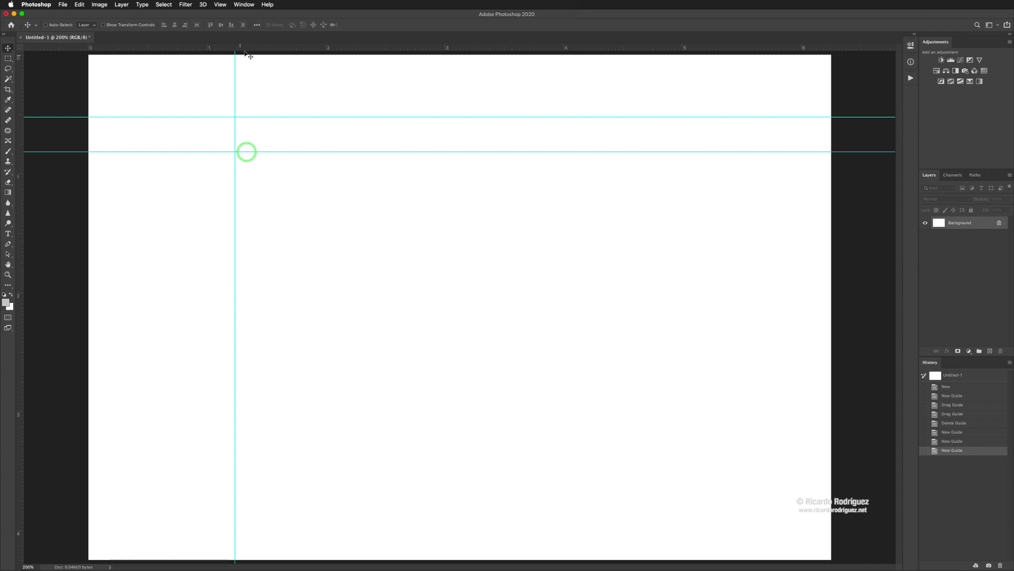
{"action": "left_click_drag", "start_coordinate": [244, 49], "coordinate": [248, 175]}
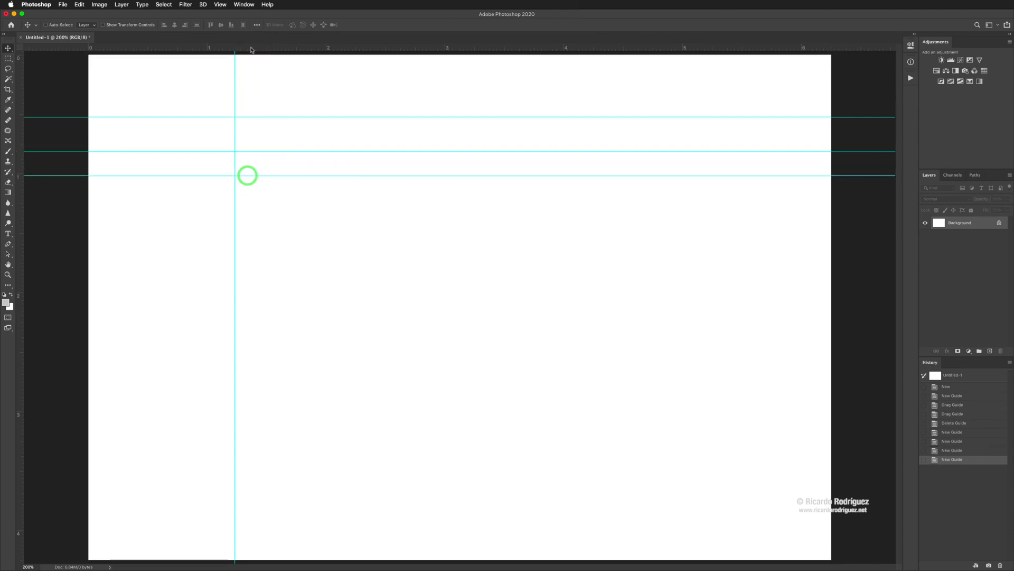
{"action": "left_click_drag", "start_coordinate": [251, 49], "coordinate": [250, 97]}
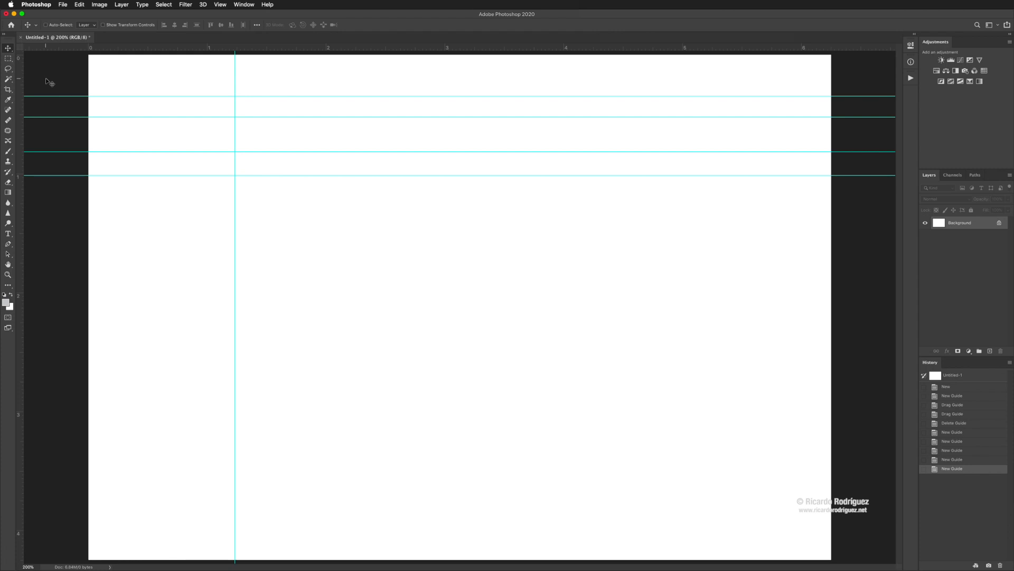
Draw a rectangular marquee selection from the crossing of the vertical and uppermost horizontal guides, and deselect it
{"action": "left_click", "coordinate": [8, 58]}
{"action": "left_click_drag", "start_coordinate": [259, 100], "coordinate": [339, 164]}
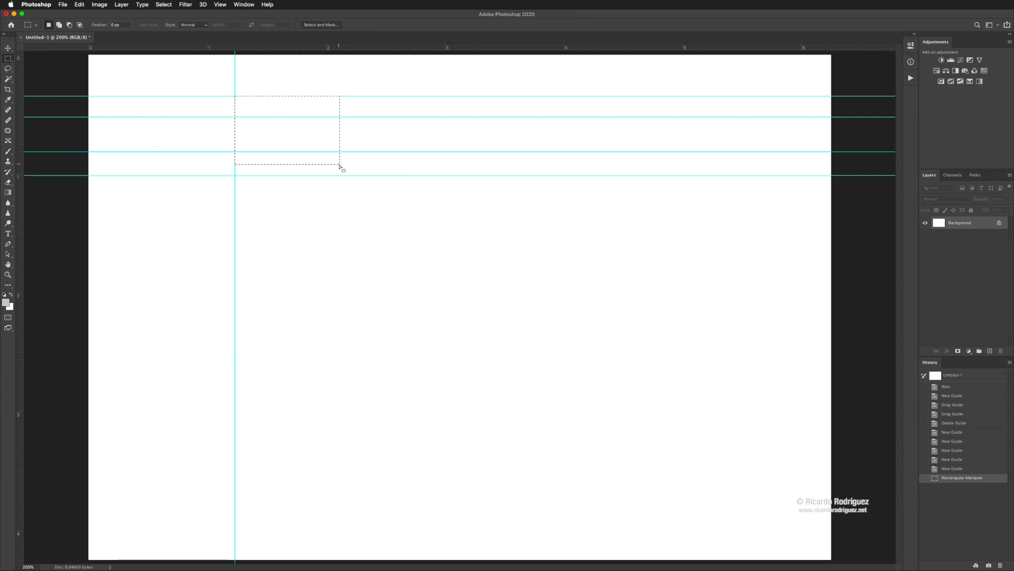
{"action": "key", "text": "super+d"}
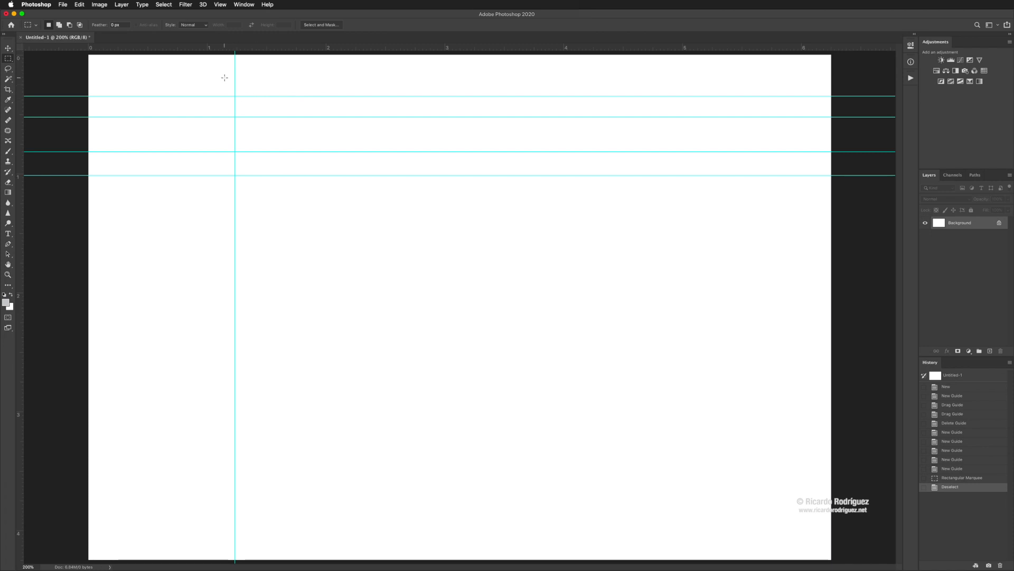
Remove the uppermost horizontal guide and move the vertical guide to about 1.5 in with the Move tool
{"action": "key", "text": "v"}
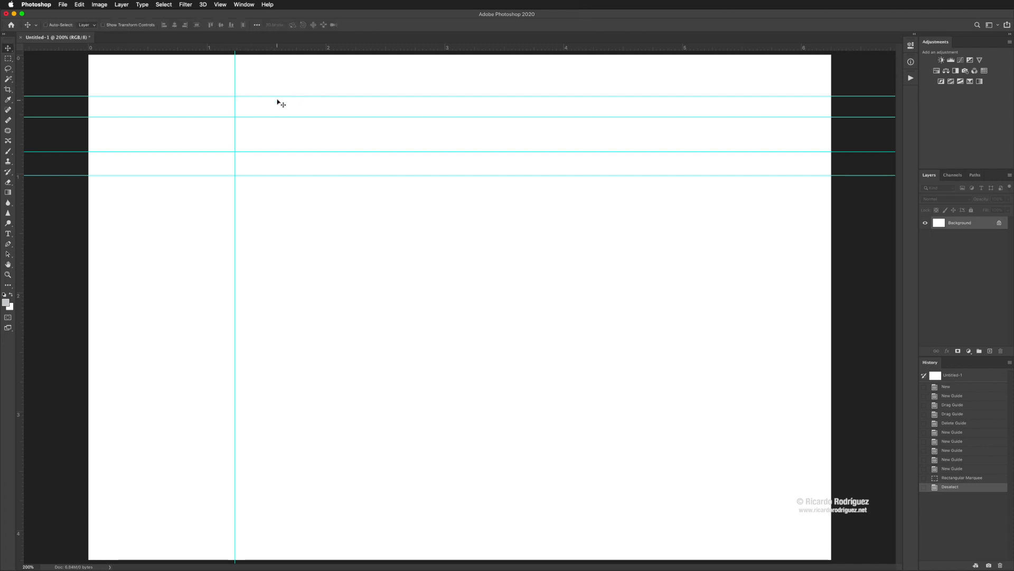
{"action": "left_click_drag", "start_coordinate": [277, 97], "coordinate": [270, 46]}
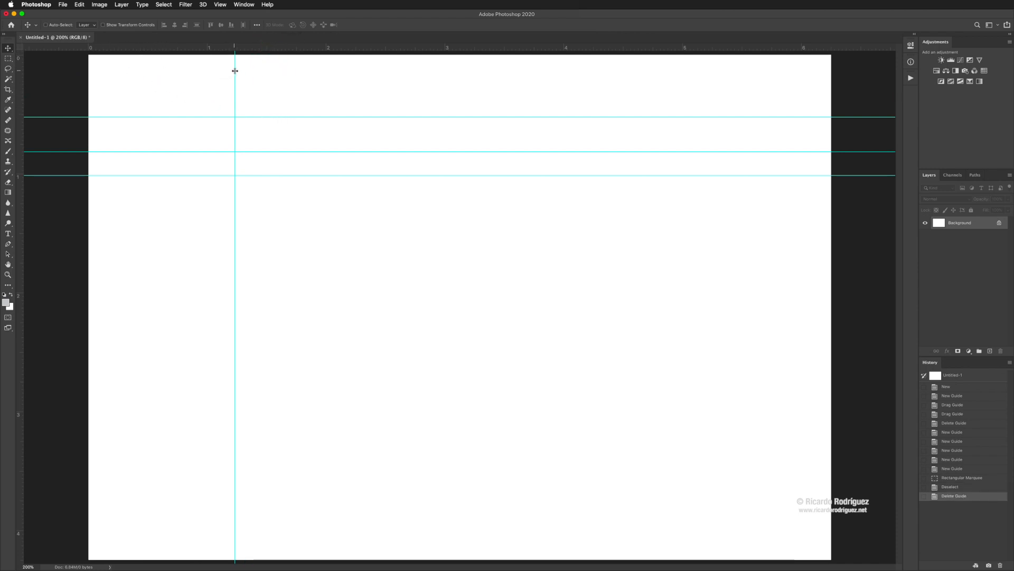
{"action": "left_click_drag", "start_coordinate": [234, 71], "coordinate": [266, 70]}
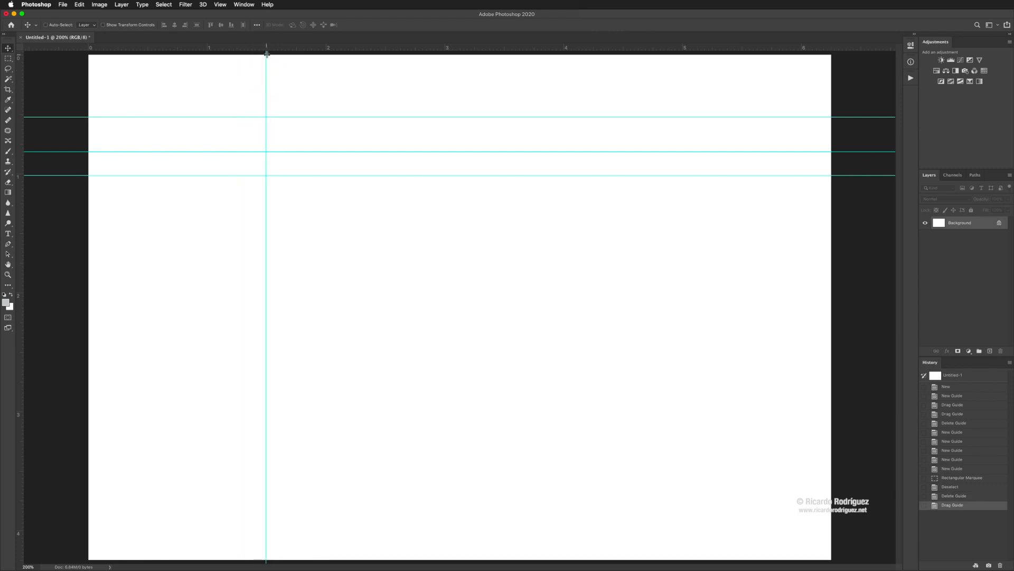
Fine-tune the vertical guide's position slightly leftward to about 1.47 in
{"action": "key", "text": "super+plus"}
{"action": "key", "text": "super+plus"}
{"action": "key", "text": "super+plus"}
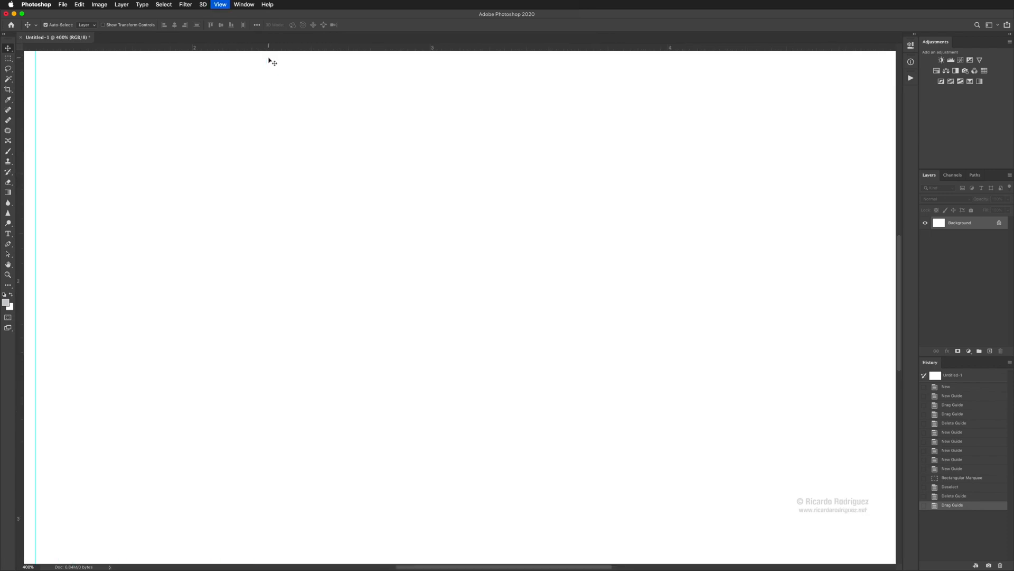
{"action": "left_click_drag", "start_coordinate": [80, 93], "coordinate": [449, 271]}
{"action": "left_click_drag", "start_coordinate": [136, 69], "coordinate": [257, 212]}
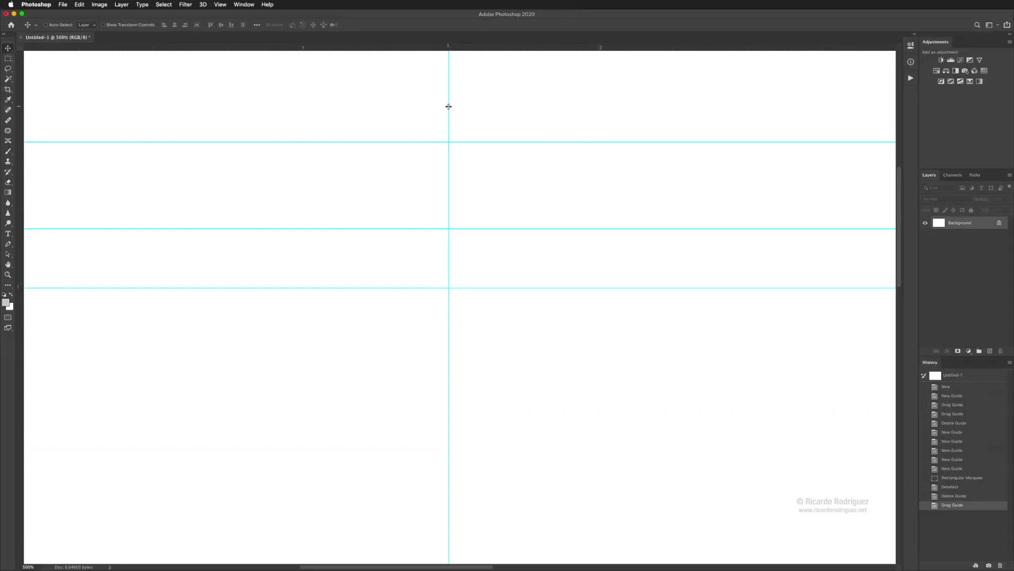
{"action": "left_click_drag", "start_coordinate": [449, 106], "coordinate": [441, 84]}
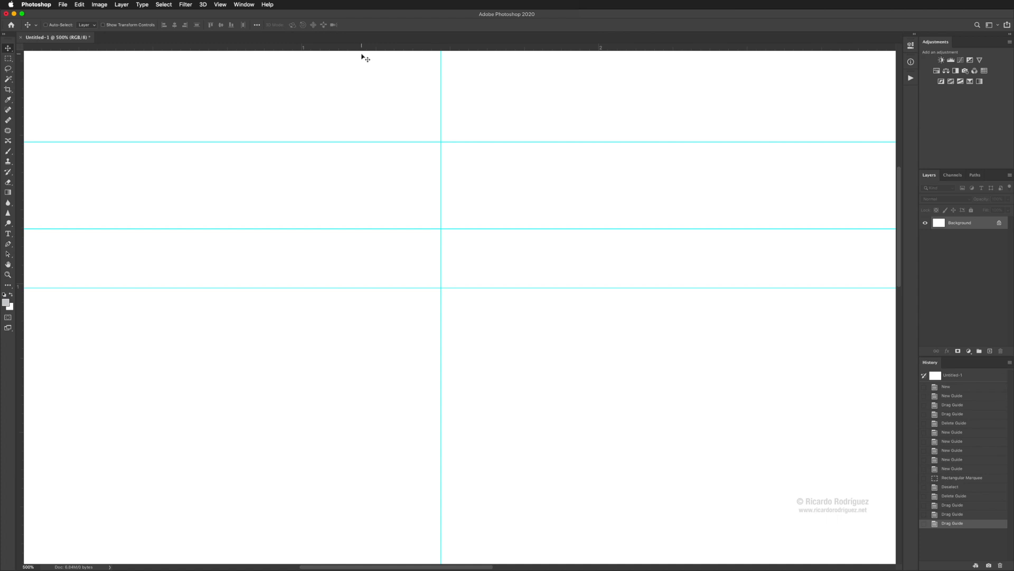
Remove the vertical guide and the three remaining horizontal guides, and return the document to 100% view
{"action": "left_click_drag", "start_coordinate": [441, 95], "coordinate": [18, 98]}
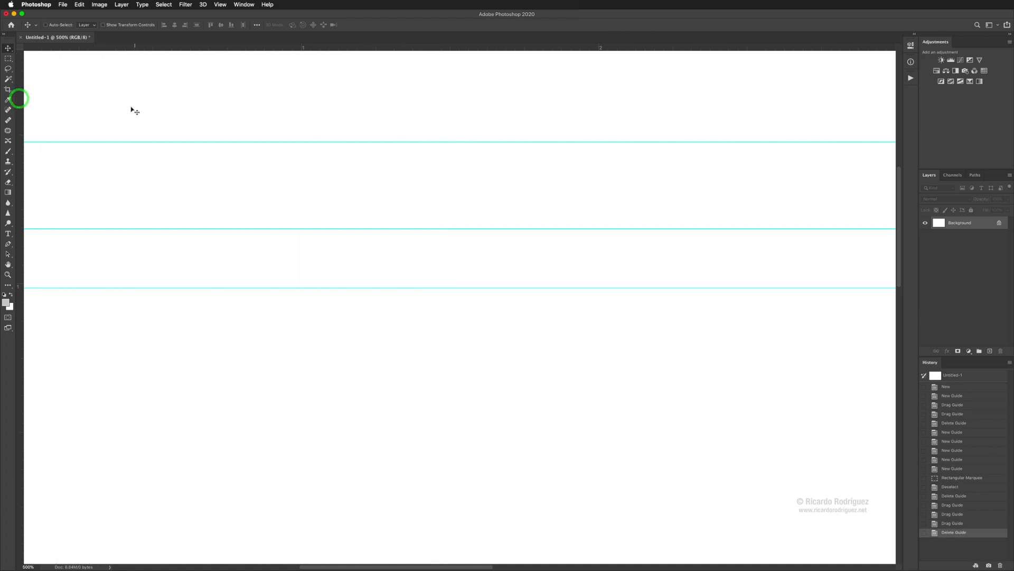
{"action": "left_click_drag", "start_coordinate": [118, 141], "coordinate": [121, 46]}
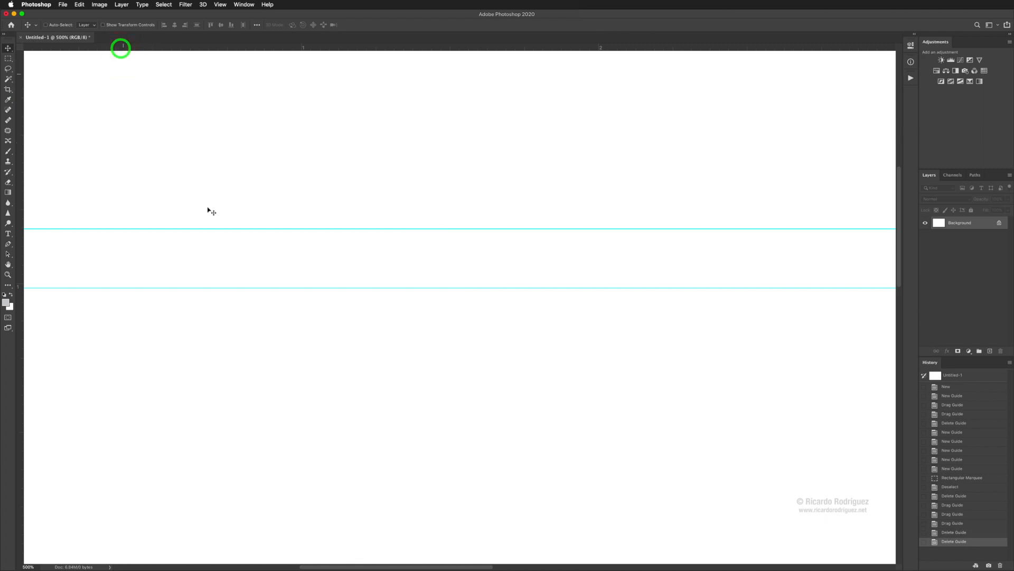
{"action": "left_click_drag", "start_coordinate": [229, 228], "coordinate": [229, 41]}
{"action": "left_click_drag", "start_coordinate": [216, 286], "coordinate": [227, 43]}
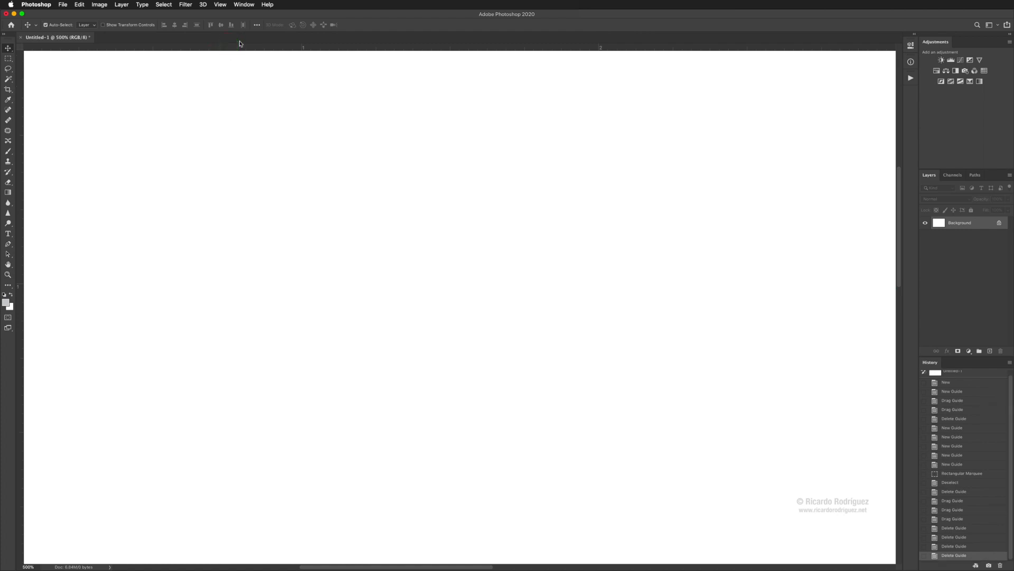
{"action": "key", "text": "super+0"}
{"action": "key", "text": "super+1"}
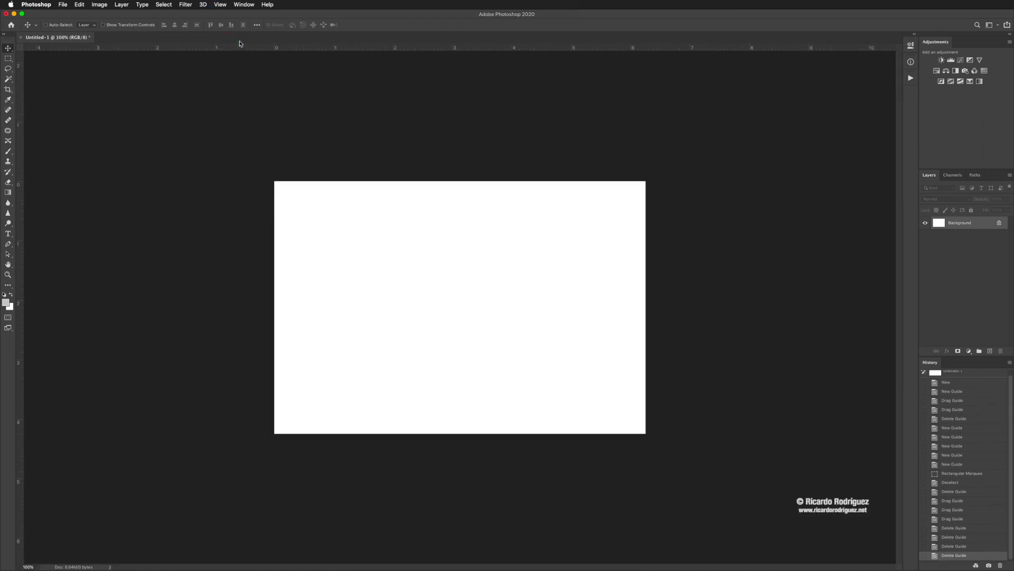
Add a vertical guide about 0.125 in from the canvas's left edge using the New Guide command
{"action": "left_click", "coordinate": [220, 5]}
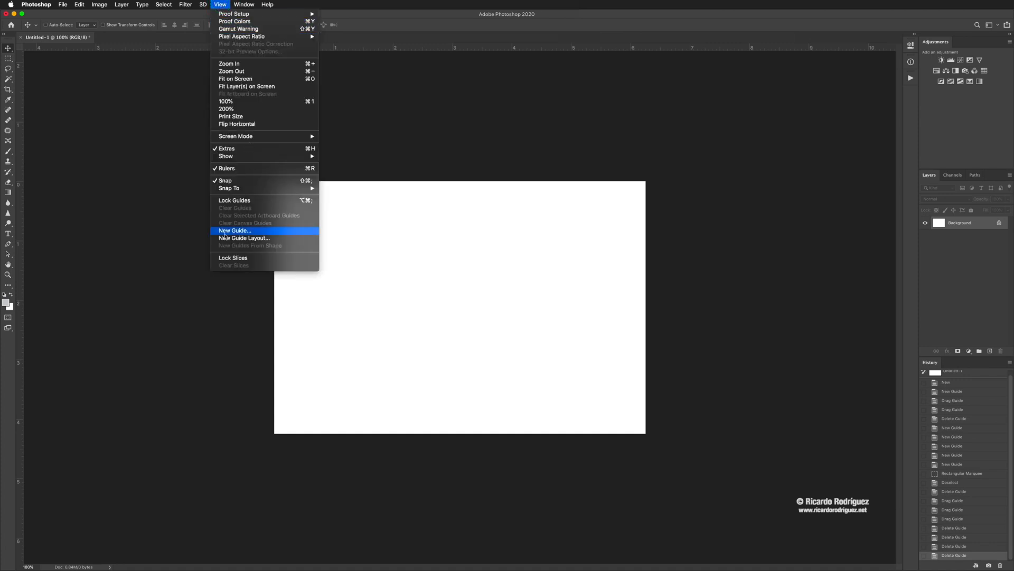
{"action": "left_click", "coordinate": [244, 232]}
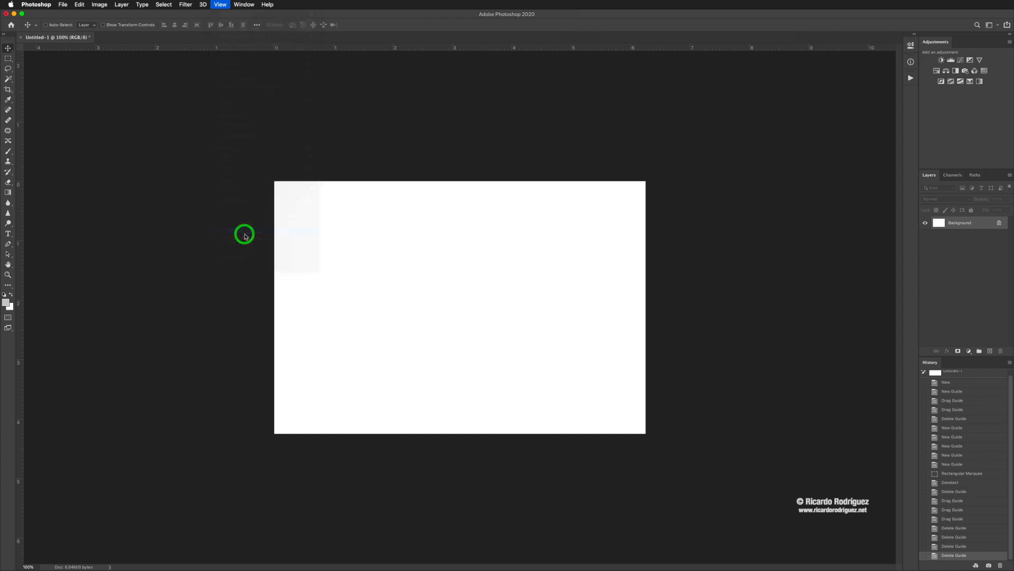
{"action": "left_click_drag", "start_coordinate": [484, 259], "coordinate": [442, 209]}
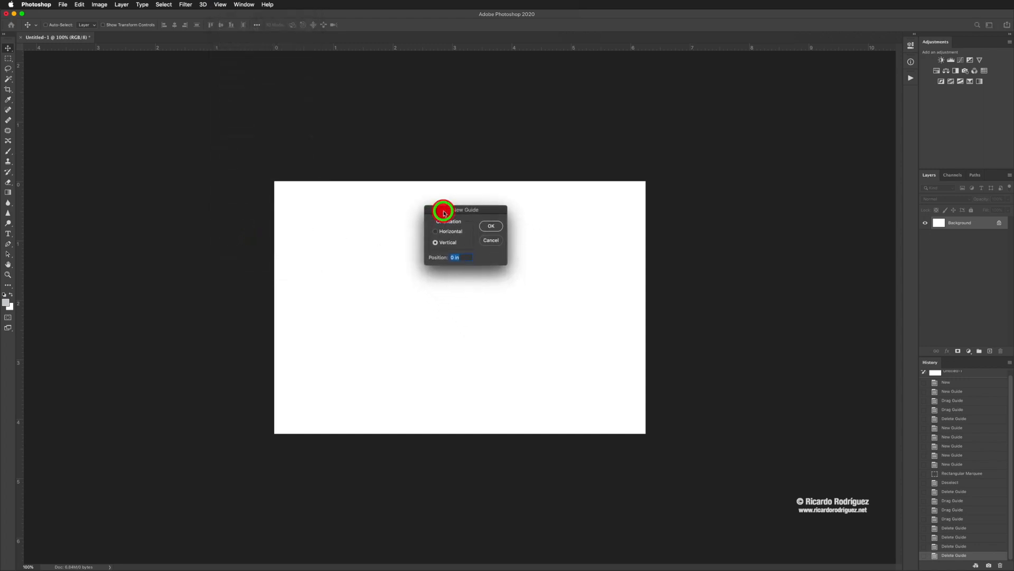
{"action": "left_click", "coordinate": [435, 242]}
{"action": "key", "text": "BackSpace"}
{"action": "key", "text": "Return"}
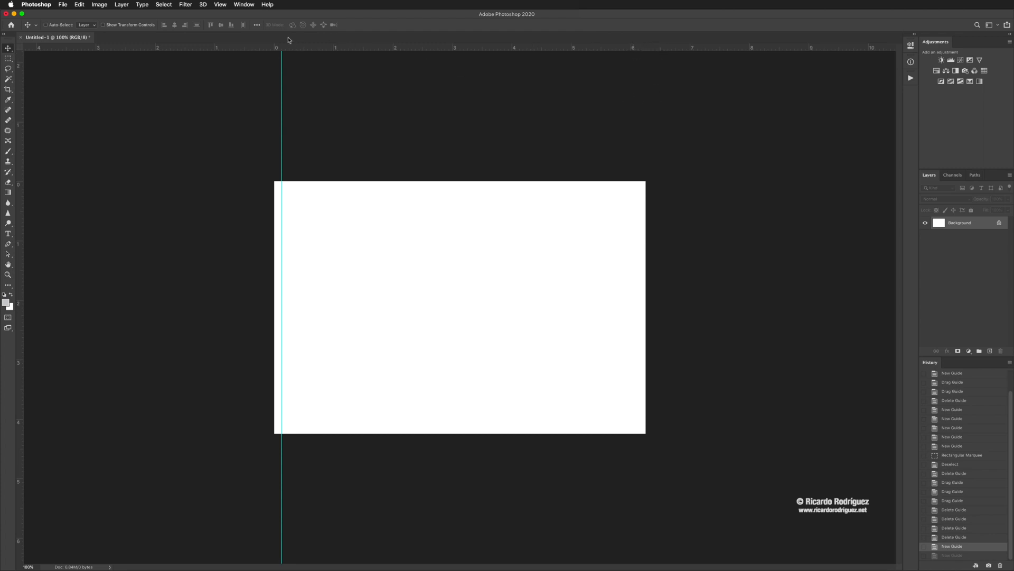
Add a vertical guide at 6.125 in using the New Guide command
{"action": "left_click", "coordinate": [223, 6]}
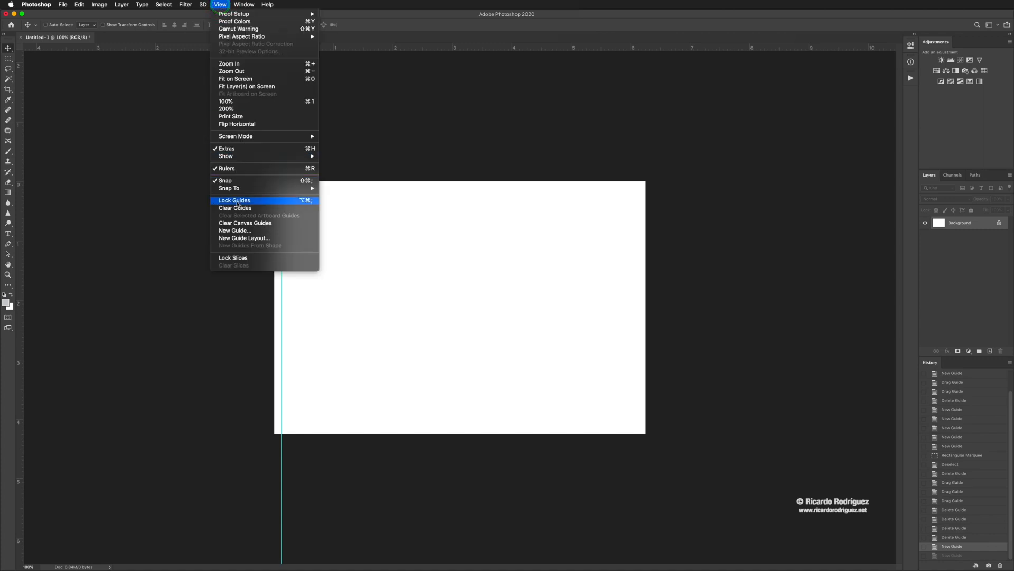
{"action": "left_click", "coordinate": [236, 231]}
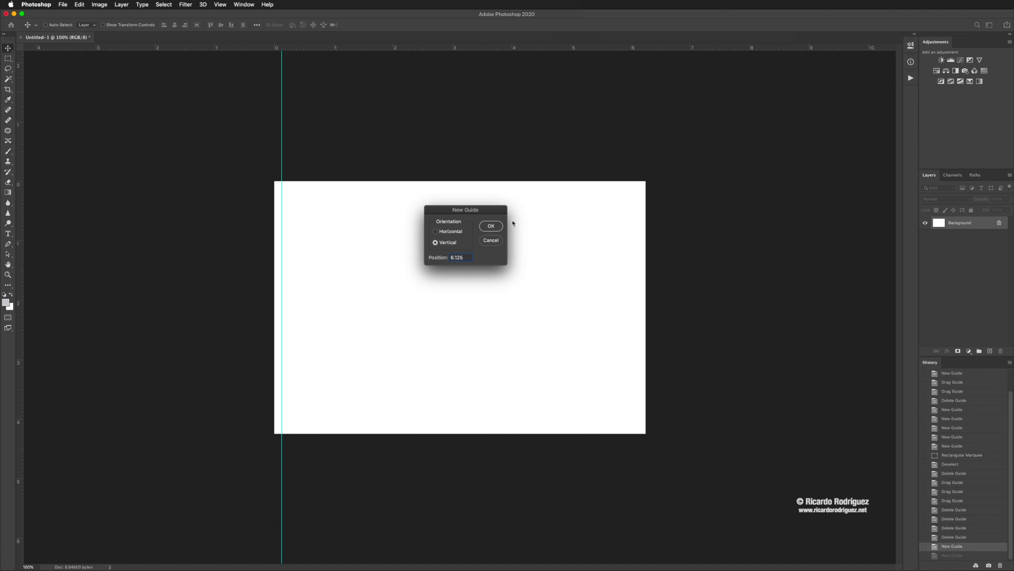
{"action": "left_click", "coordinate": [491, 226]}
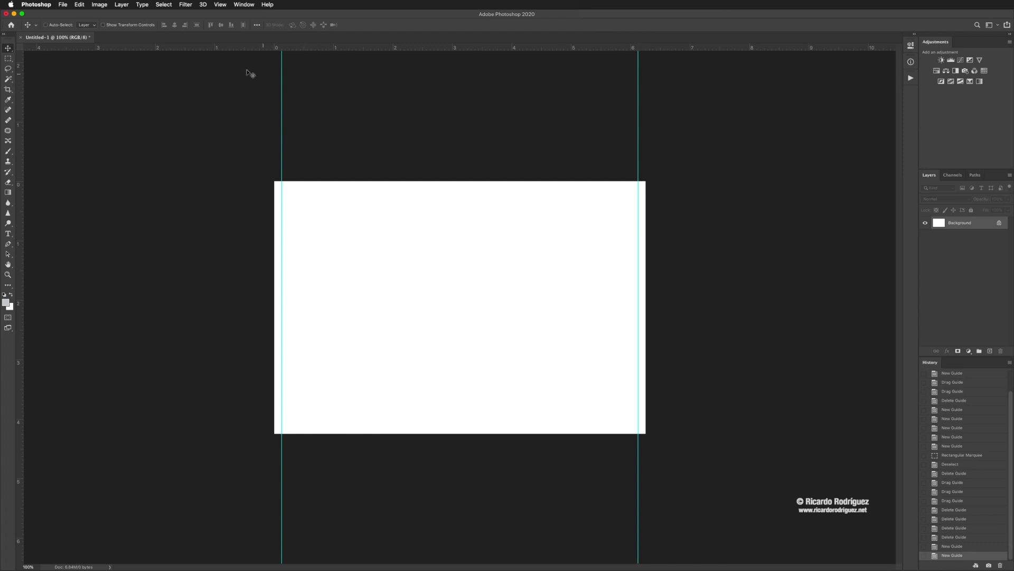
{"action": "left_click", "coordinate": [221, 5]}
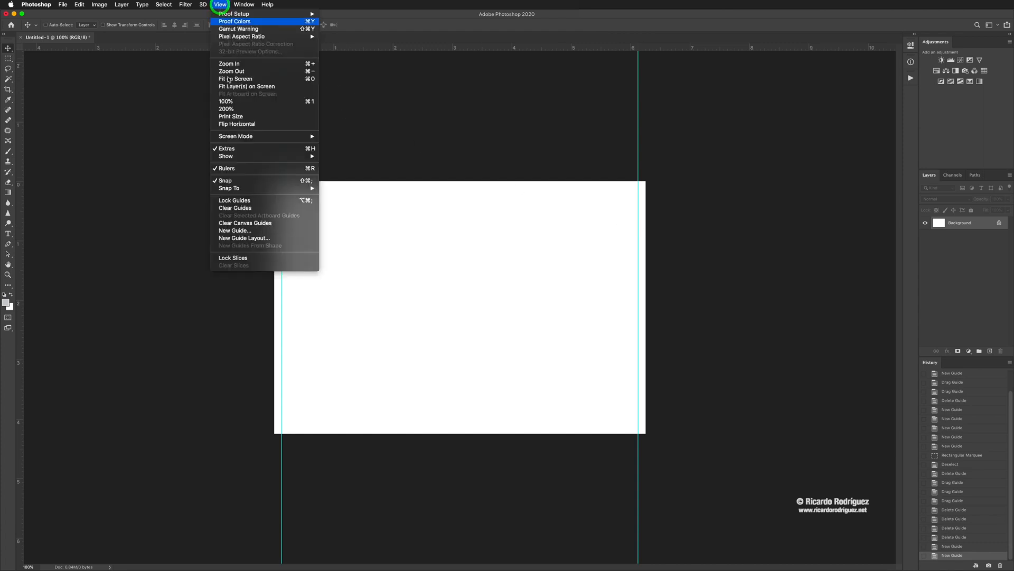
{"action": "left_click", "coordinate": [230, 232]}
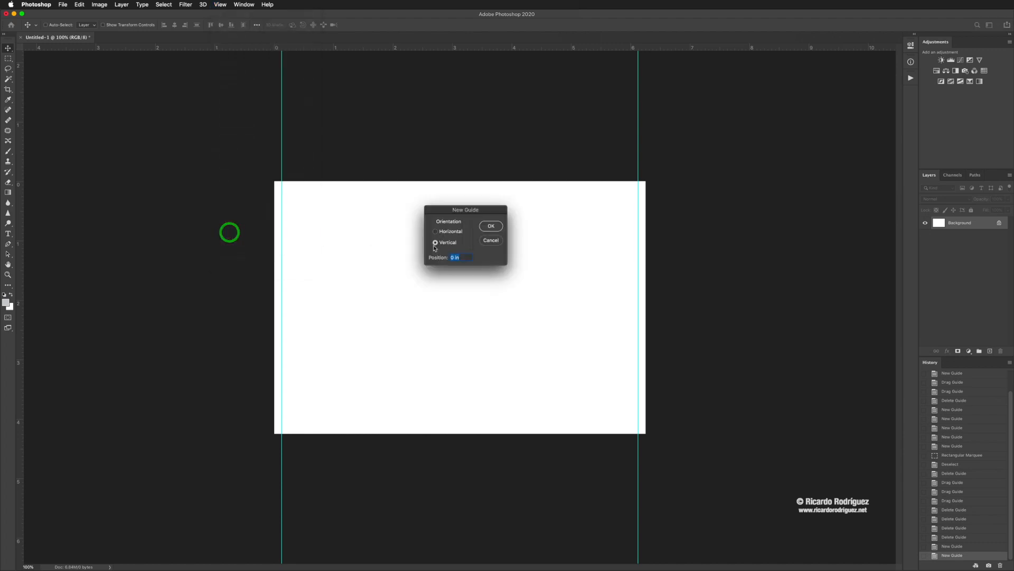
{"action": "left_click", "coordinate": [436, 233]}
{"action": "left_click", "coordinate": [491, 228]}
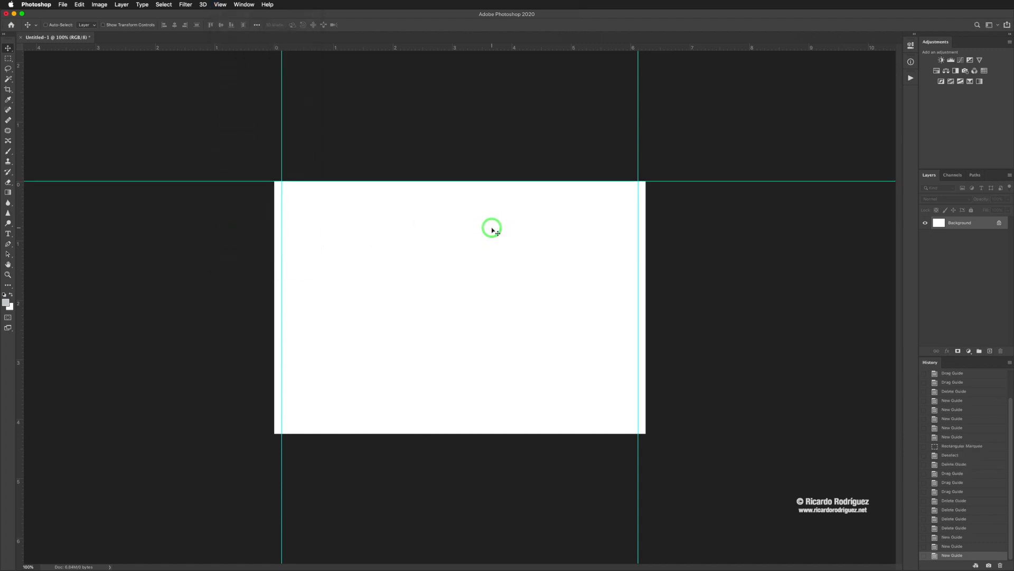
{"action": "key", "text": "super+z"}
Add two horizontal guides with New Guide, one at 0.125 in and one at 4.125 in
{"action": "left_click", "coordinate": [220, 5]}
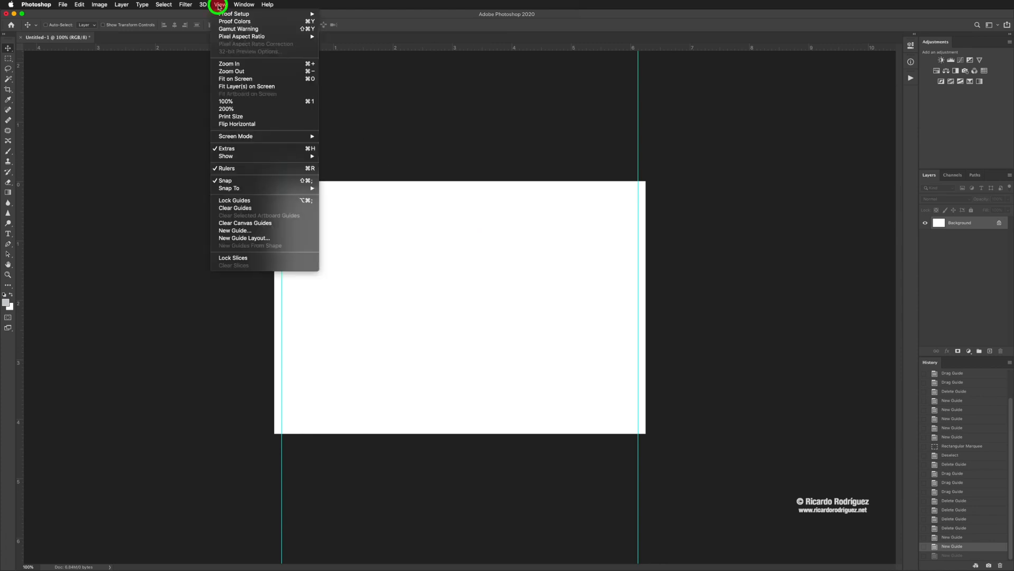
{"action": "left_click", "coordinate": [237, 231]}
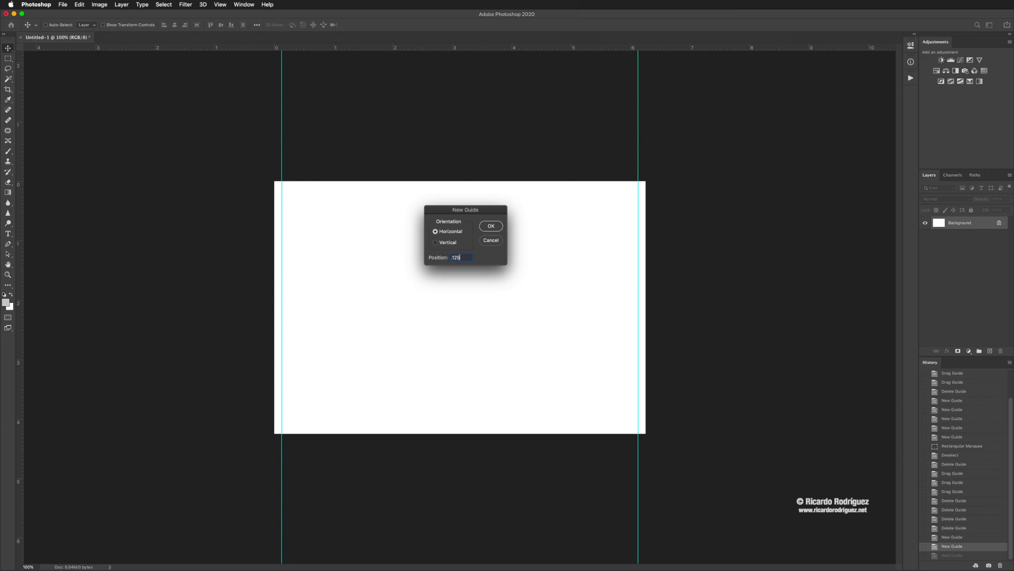
{"action": "type", "text": ".125"}
{"action": "left_click", "coordinate": [491, 226]}
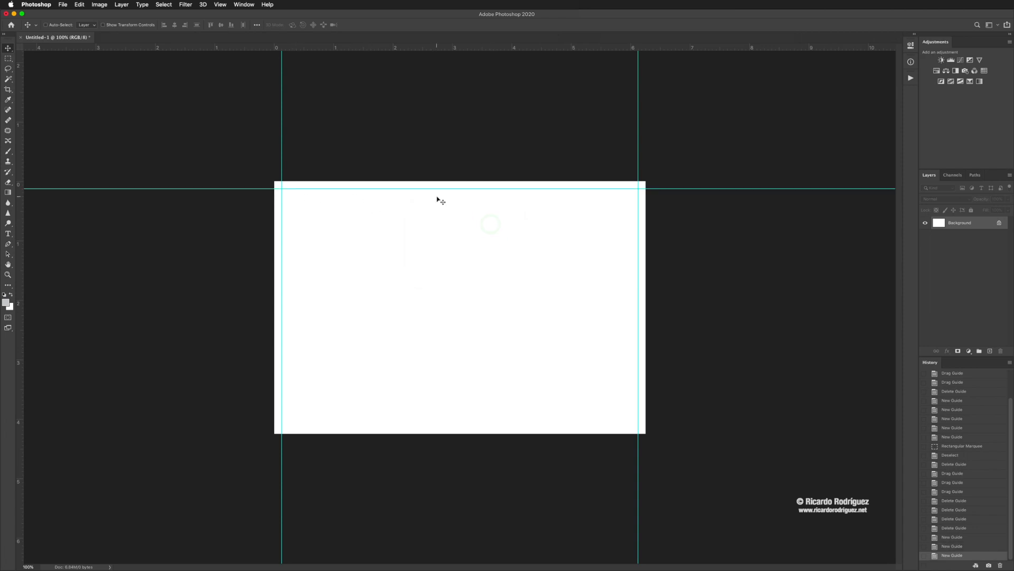
{"action": "left_click", "coordinate": [220, 5]}
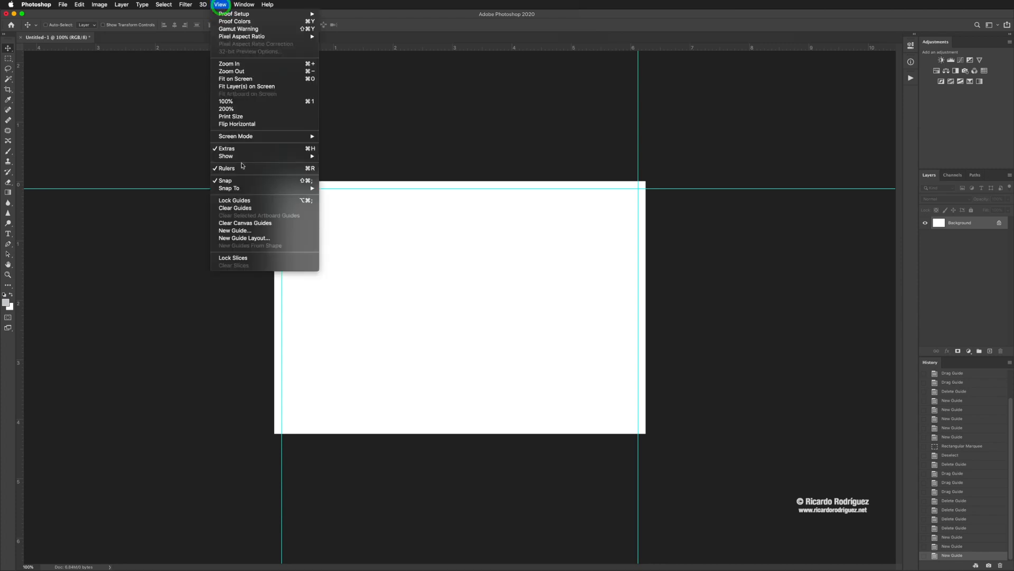
{"action": "left_click", "coordinate": [231, 232]}
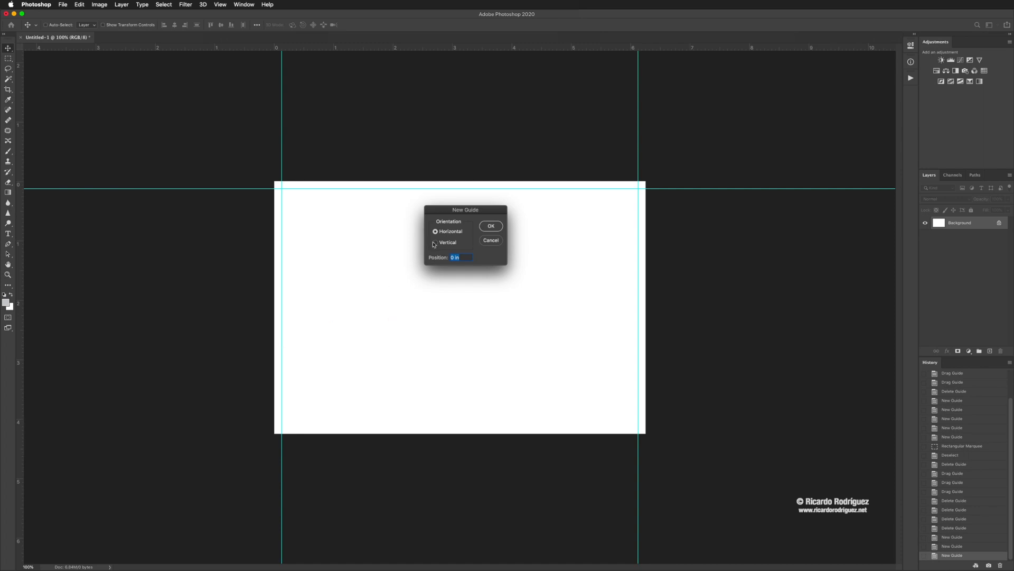
{"action": "type", "text": "4.125"}
{"action": "left_click", "coordinate": [489, 227]}
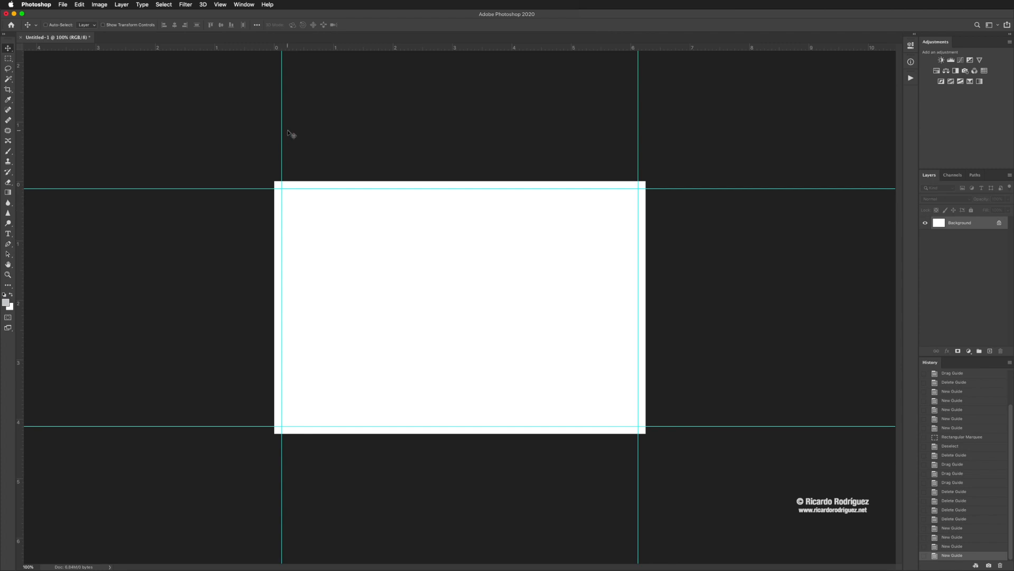
Add two inner vertical guides with New Guide, at about 0.25 in and about 6 in
{"action": "left_click", "coordinate": [221, 5]}
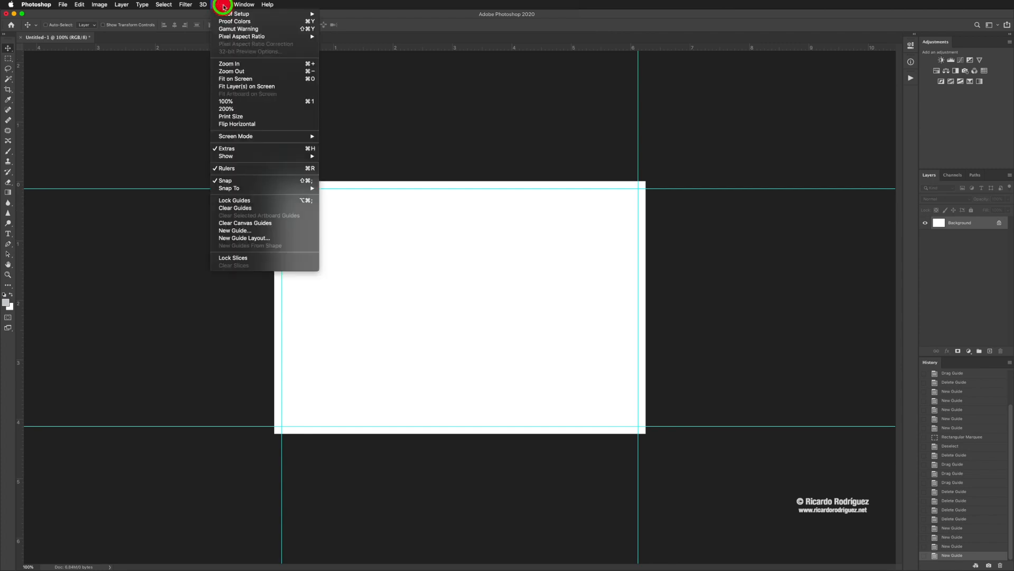
{"action": "left_click", "coordinate": [233, 231]}
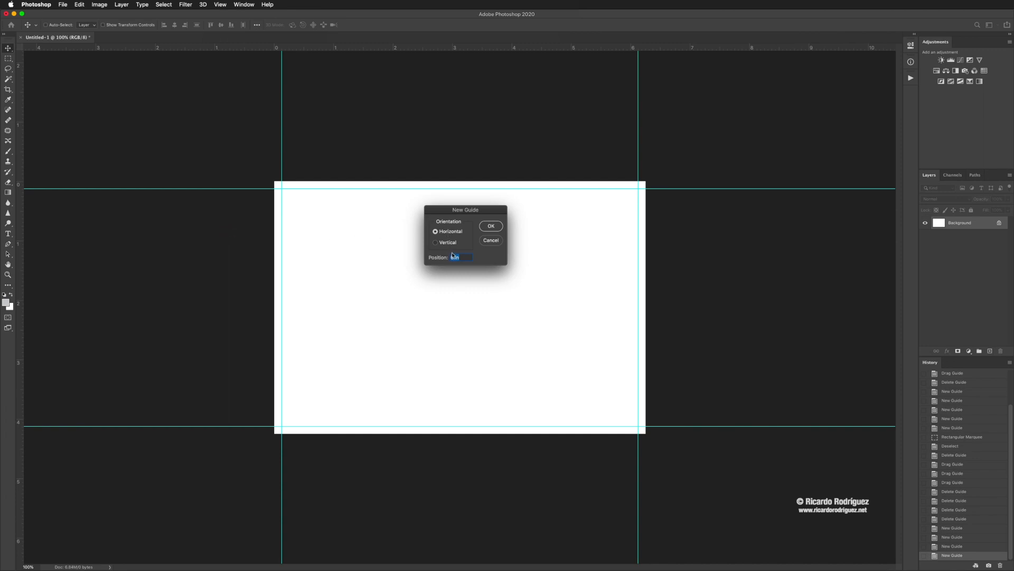
{"action": "left_click", "coordinate": [447, 243]}
{"action": "key", "text": "Return"}
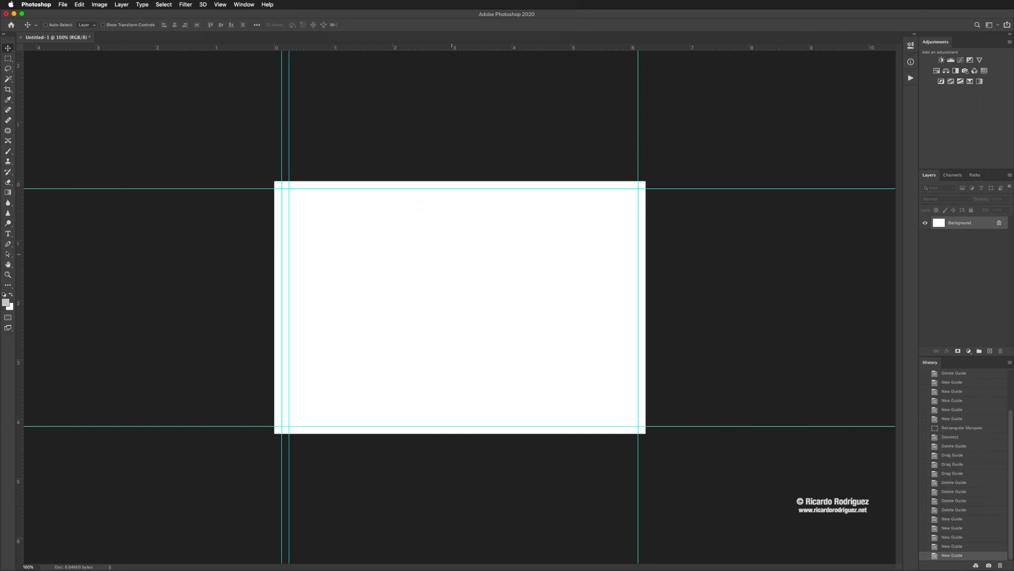
{"action": "left_click", "coordinate": [220, 4]}
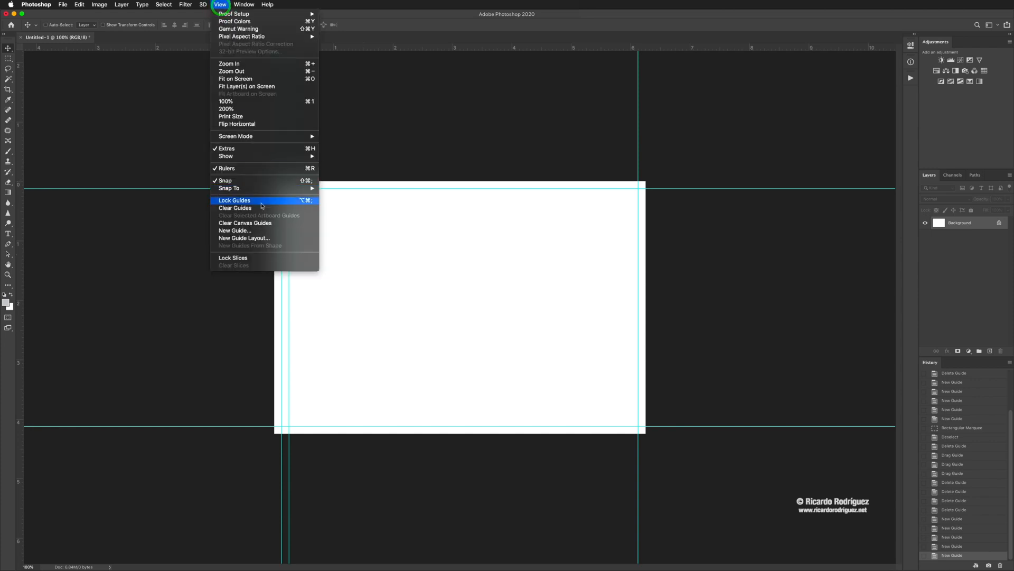
{"action": "left_click", "coordinate": [251, 230]}
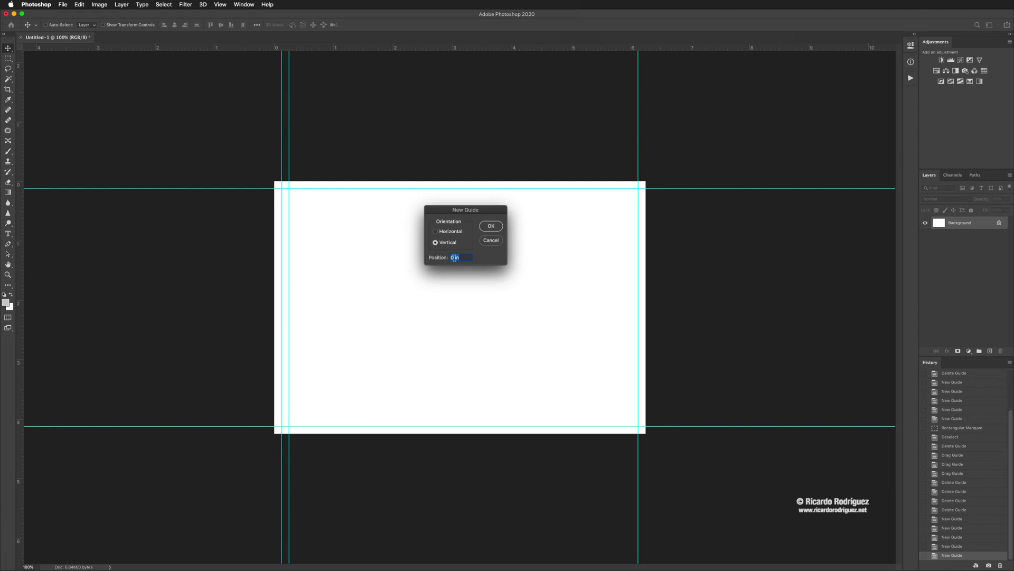
{"action": "left_click", "coordinate": [496, 226]}
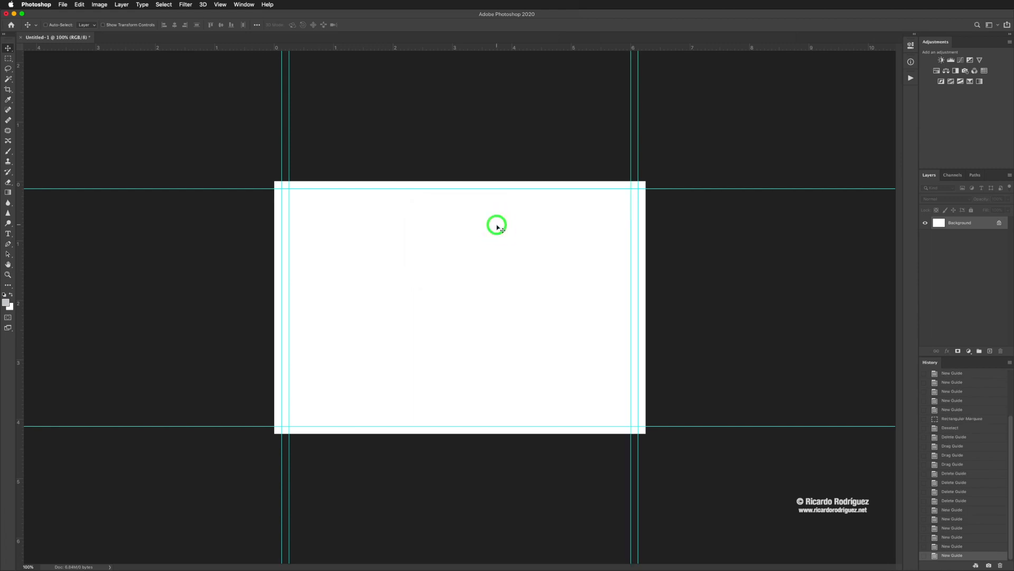
Add two inner horizontal guides with New Guide, one at about 0.25 in and one at 4 in
{"action": "left_click", "coordinate": [220, 5]}
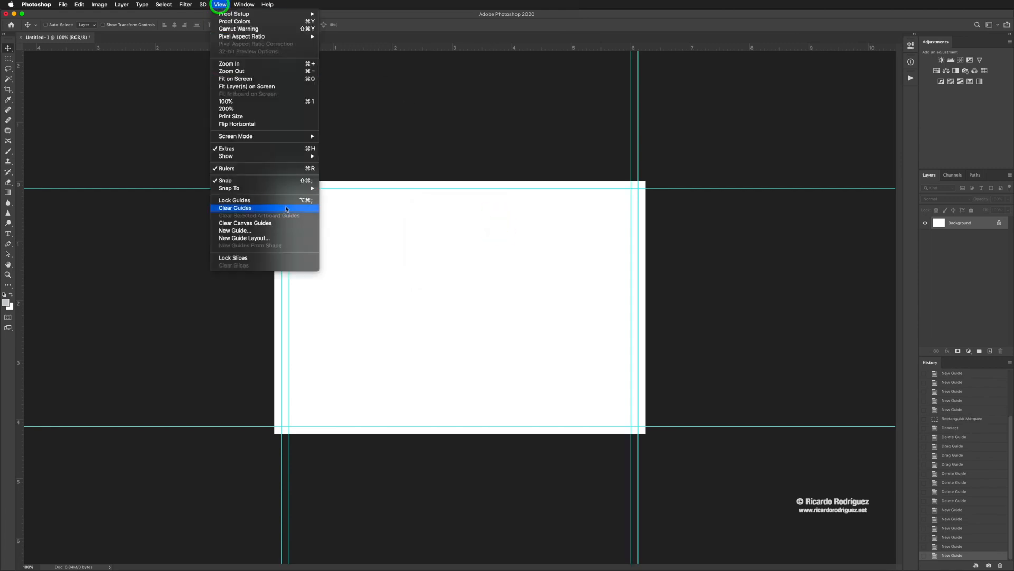
{"action": "left_click", "coordinate": [253, 229]}
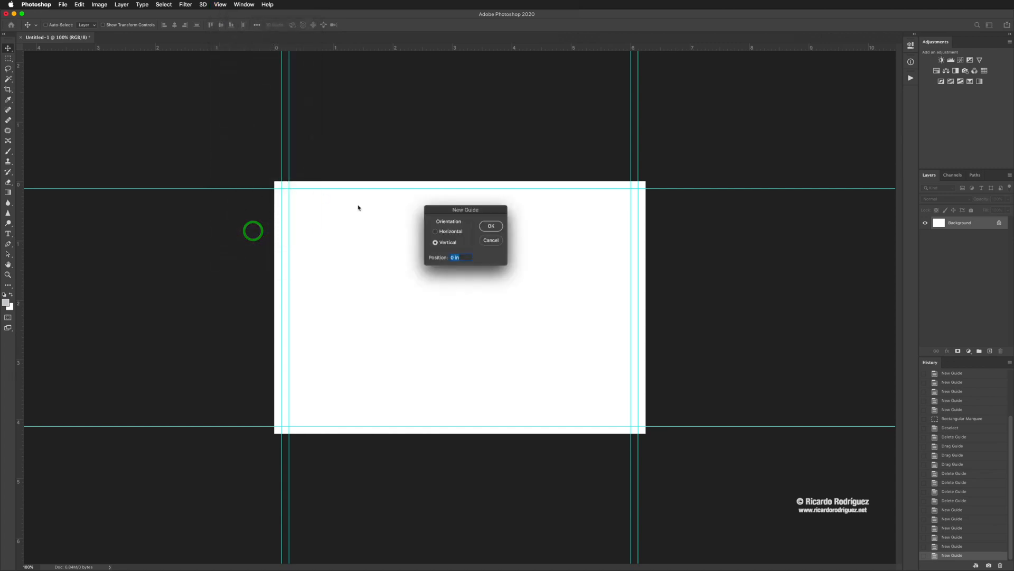
{"action": "left_click", "coordinate": [447, 231]}
{"action": "key", "text": "Return"}
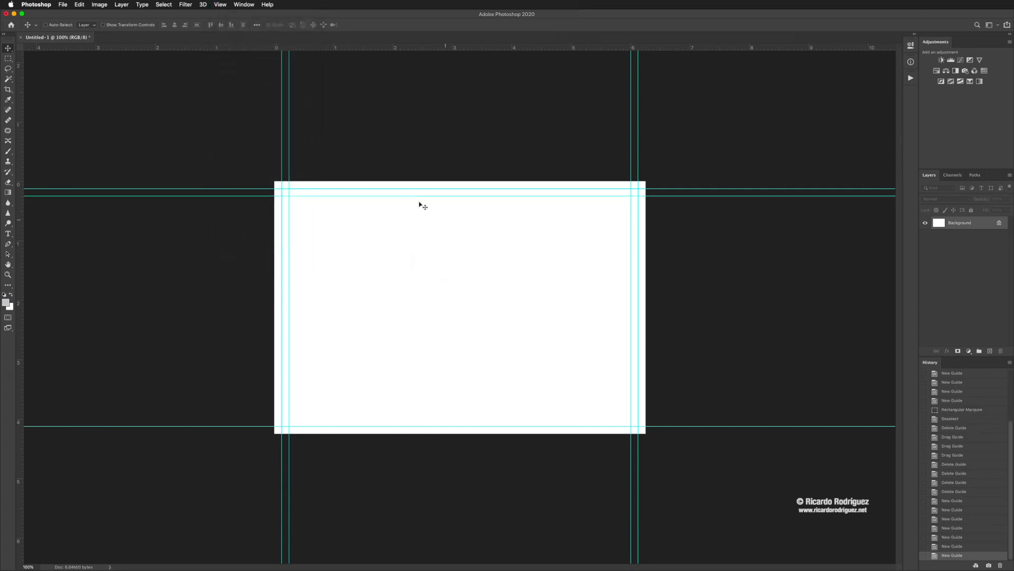
{"action": "left_click", "coordinate": [221, 4]}
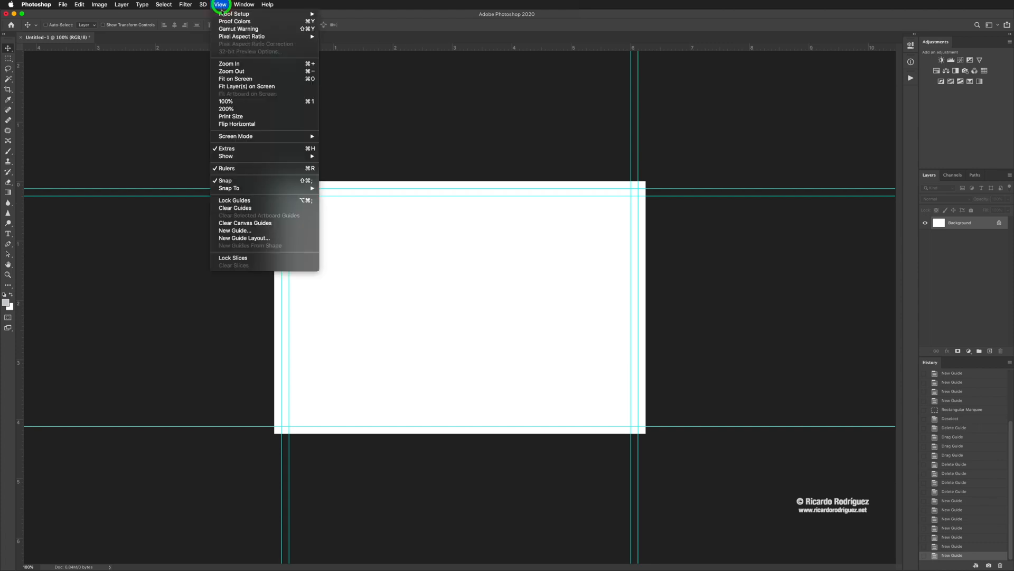
{"action": "left_click", "coordinate": [237, 232]}
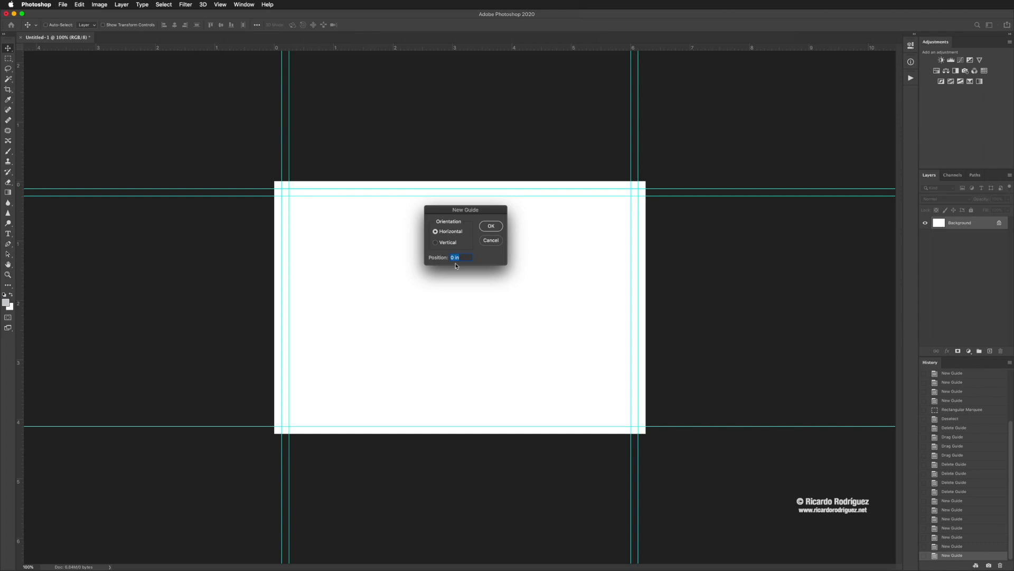
{"action": "type", "text": "4"}
{"action": "left_click", "coordinate": [496, 228]}
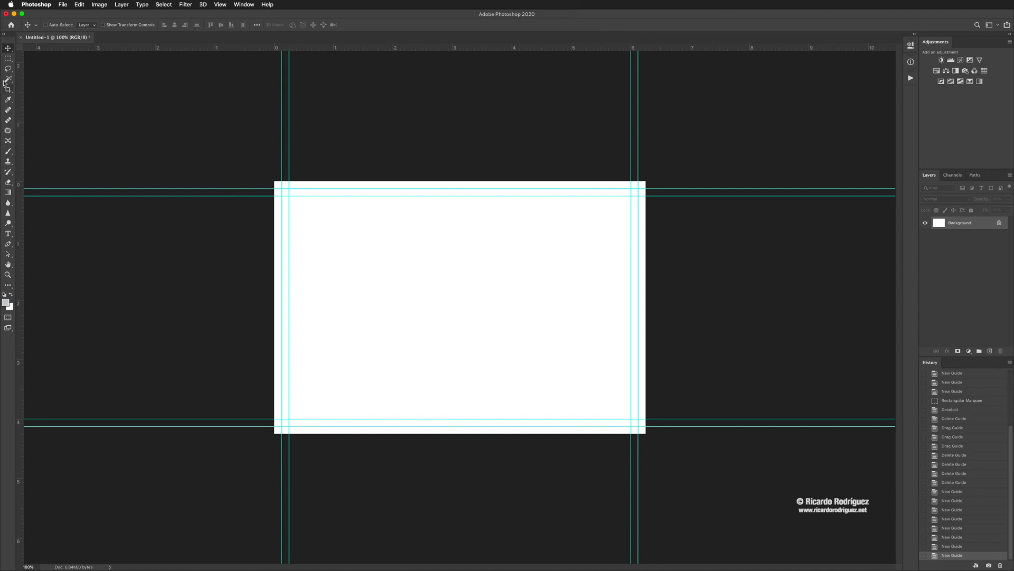
Activate the Rectangle tool and set the foreground color to a medium blue
{"action": "left_click", "coordinate": [8, 287]}
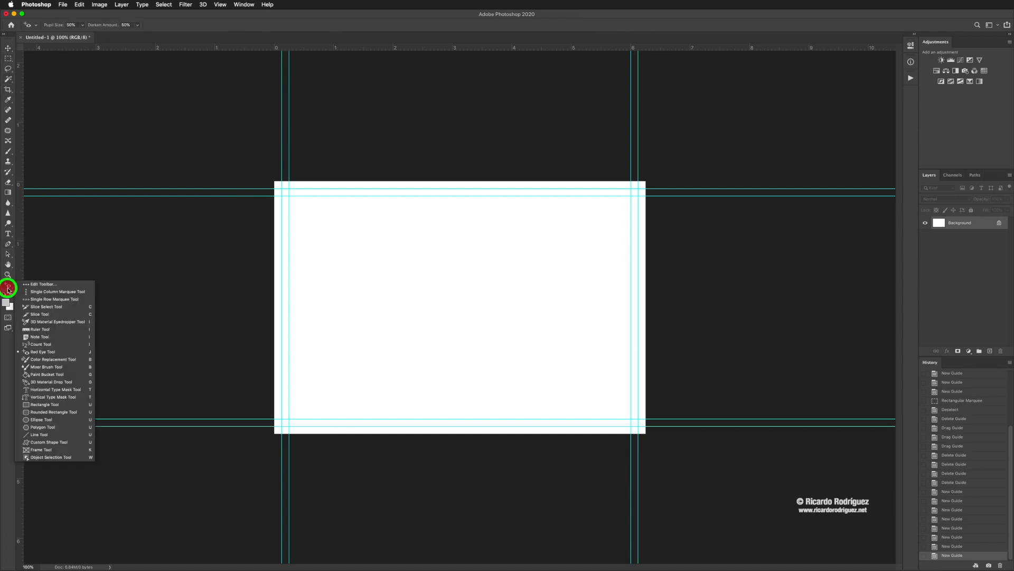
{"action": "left_click", "coordinate": [46, 405]}
{"action": "left_click", "coordinate": [6, 304]}
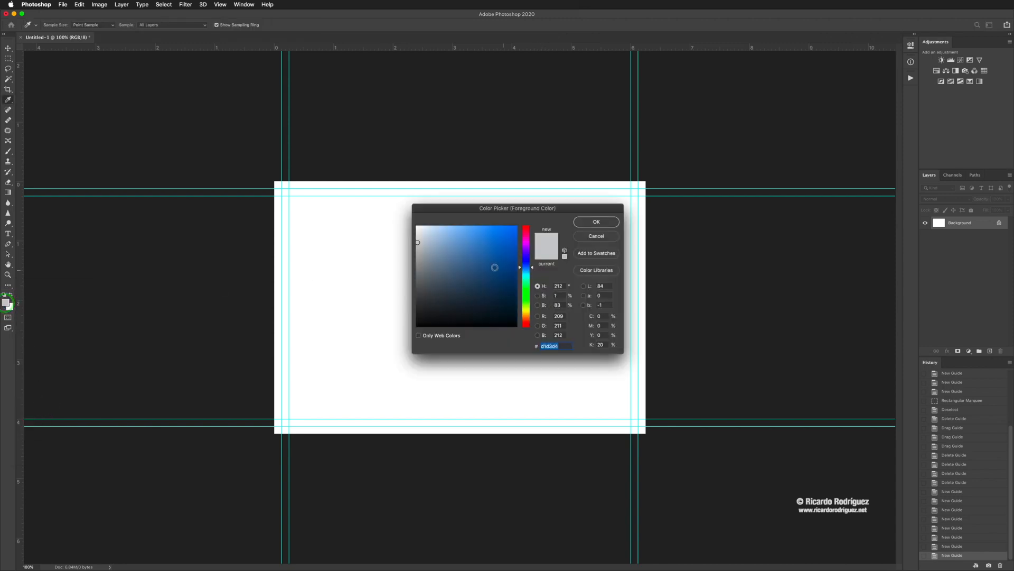
{"action": "left_click", "coordinate": [475, 257]}
{"action": "left_click", "coordinate": [596, 222]}
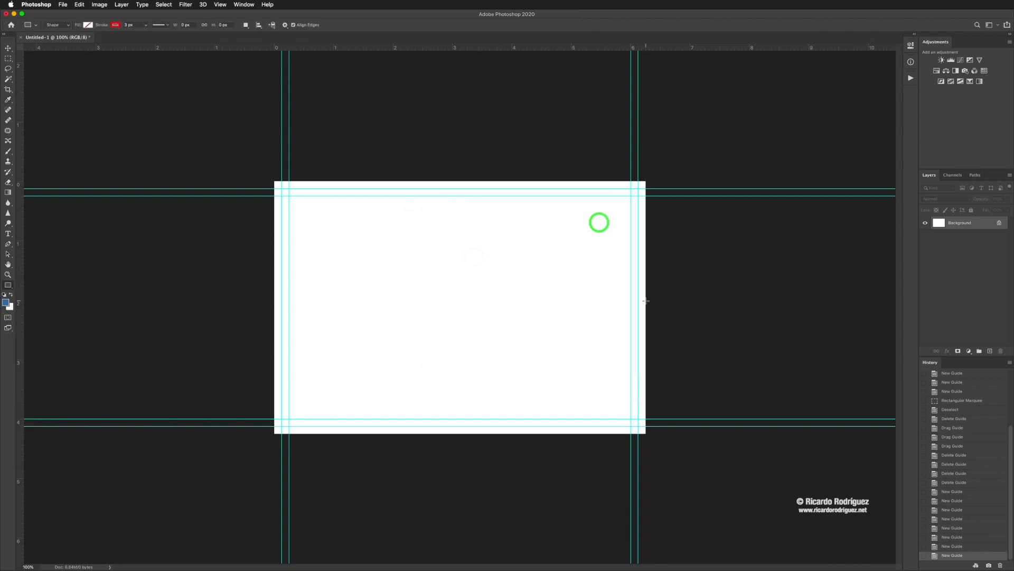
Draw a rectangle about 692 × 502 px with blue fill and no stroke, inside the guides near the canvas's upper-left corner
{"action": "left_click", "coordinate": [88, 25]}
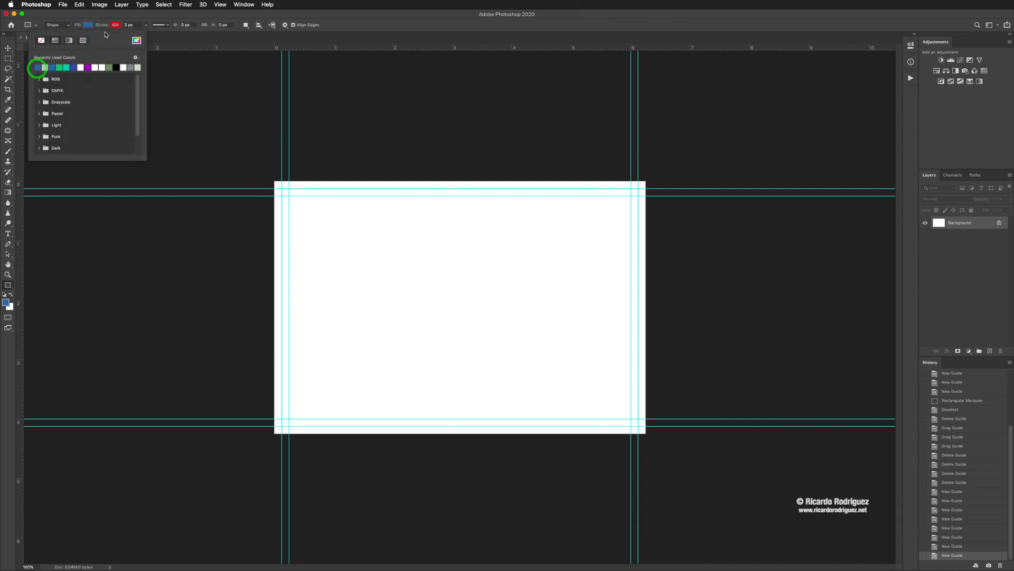
{"action": "left_click", "coordinate": [115, 24]}
{"action": "left_click", "coordinate": [69, 40]}
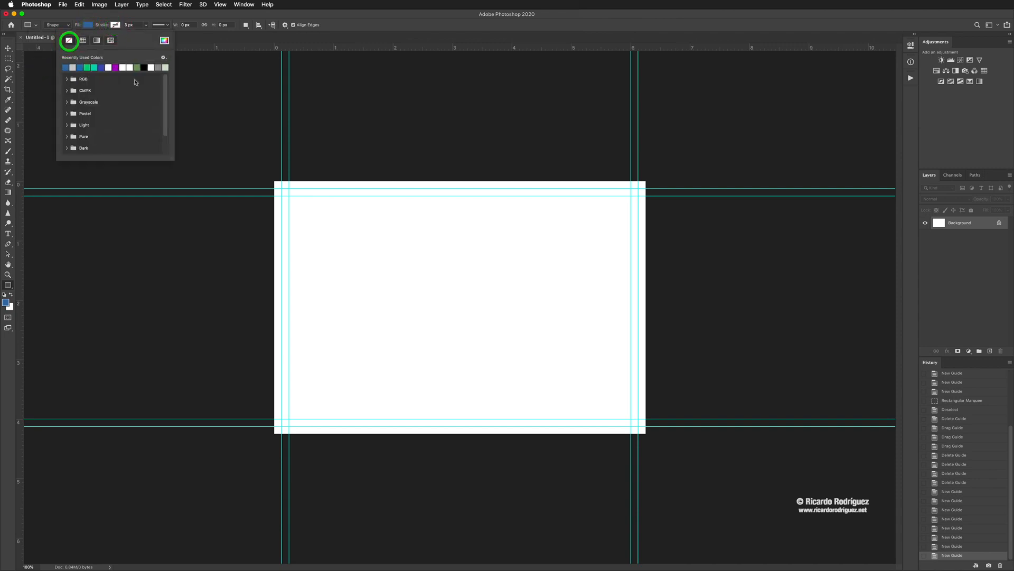
{"action": "left_click", "coordinate": [341, 32]}
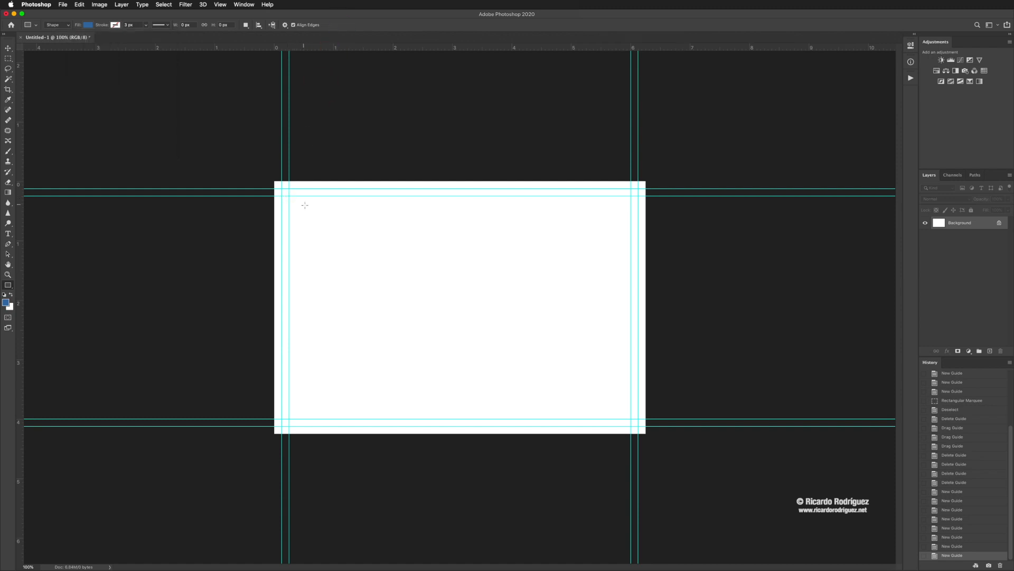
{"action": "mouse_move", "coordinate": [304, 205]}
{"action": "left_mouse_down"}
{"action": "mouse_move", "coordinate": [397, 288]}
{"action": "mouse_move", "coordinate": [442, 304]}
{"action": "left_mouse_up"}
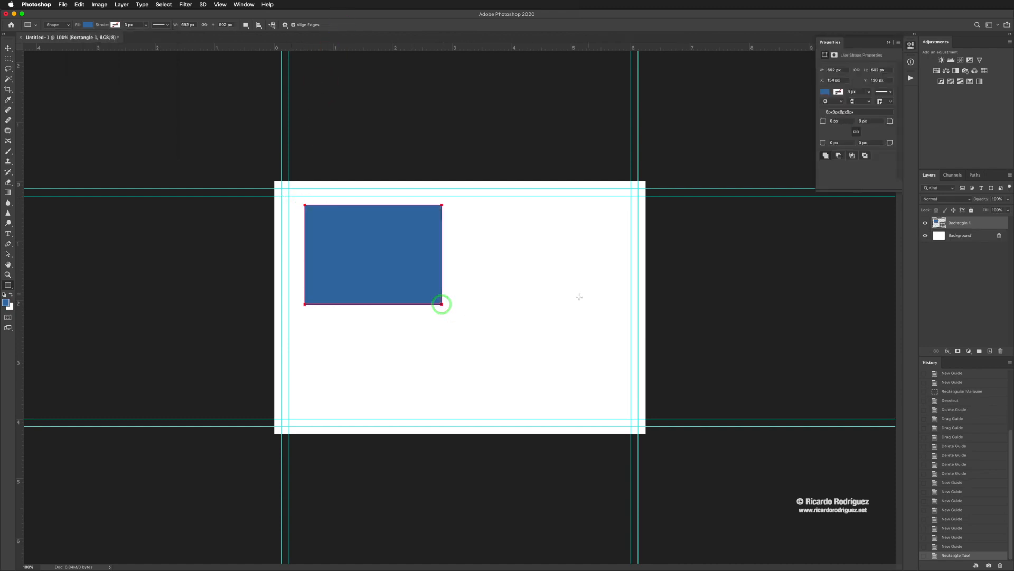
Move the blue rectangle slightly right and down within the guides using the Move tool, and zoom in on it to 200%
{"action": "key", "text": "v"}
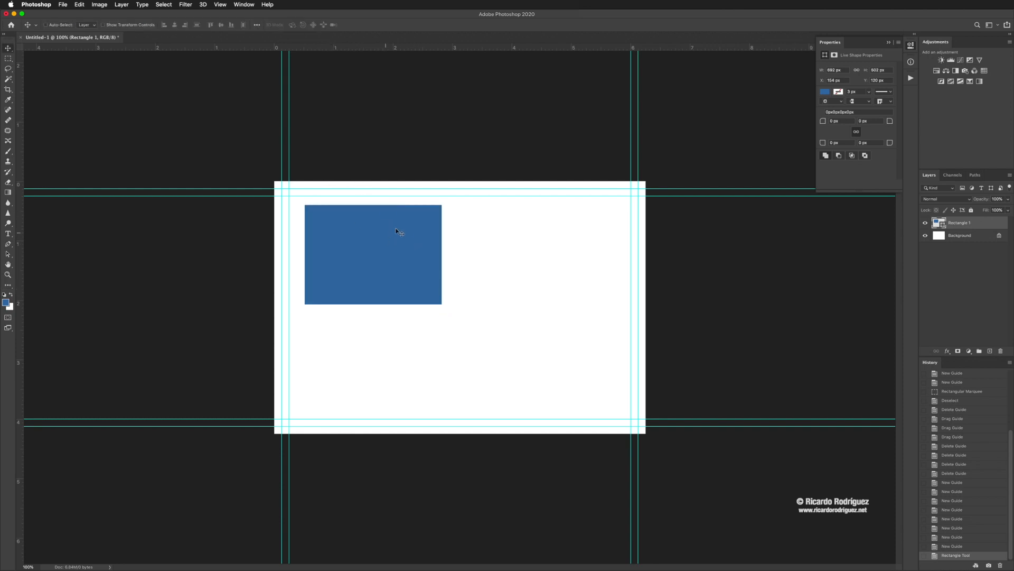
{"action": "left_click_drag", "start_coordinate": [373, 244], "coordinate": [341, 236]}
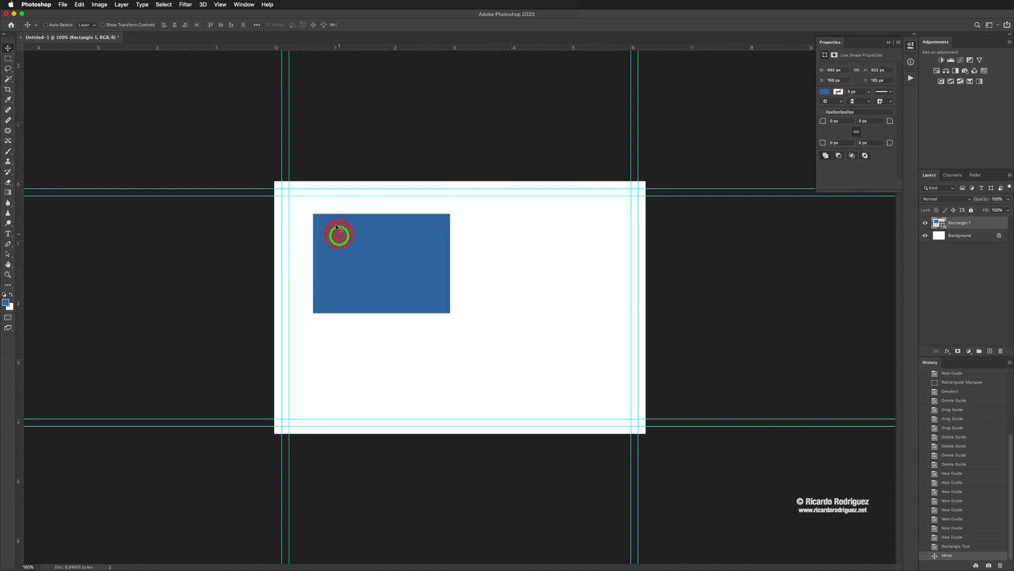
{"action": "key", "text": "z"}
{"action": "left_click", "coordinate": [301, 187]}
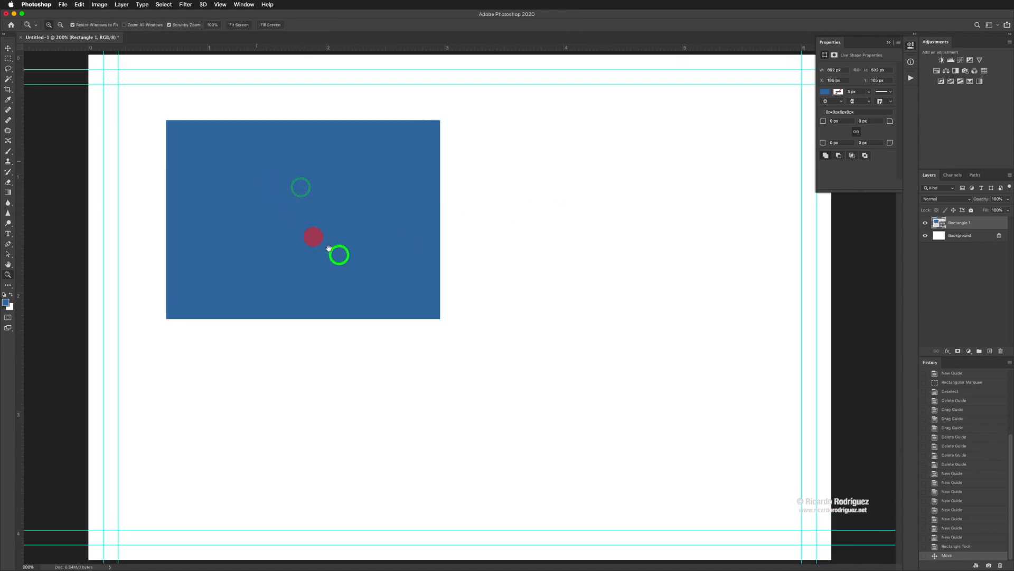
{"action": "left_click_drag", "start_coordinate": [115, 86], "coordinate": [143, 129]}
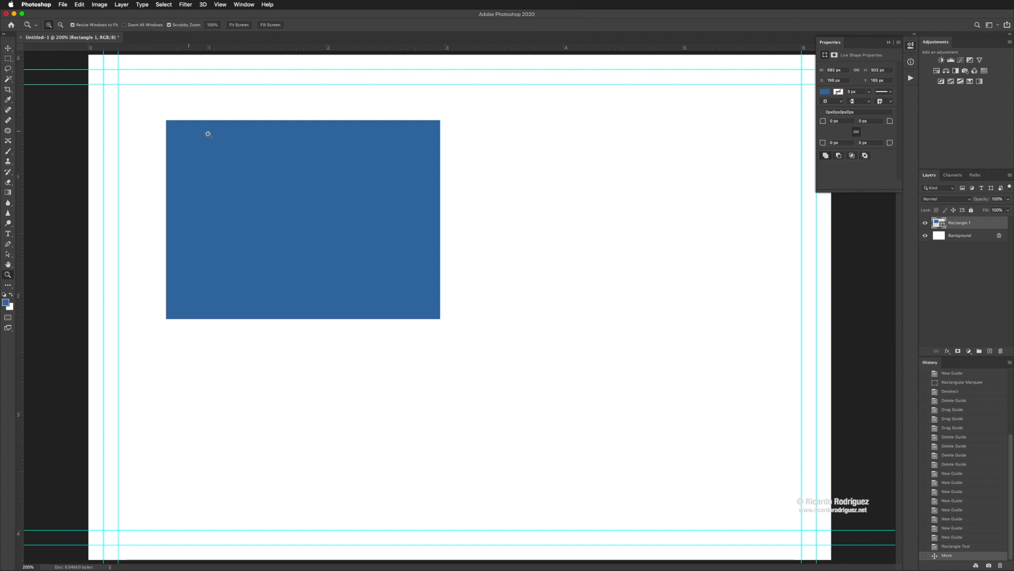
Move the blue rectangle to the upper-left corner of the inner guides, and from there out to the canvas's upper-left corner
{"action": "key", "text": "v"}
{"action": "left_click_drag", "start_coordinate": [254, 169], "coordinate": [211, 136]}
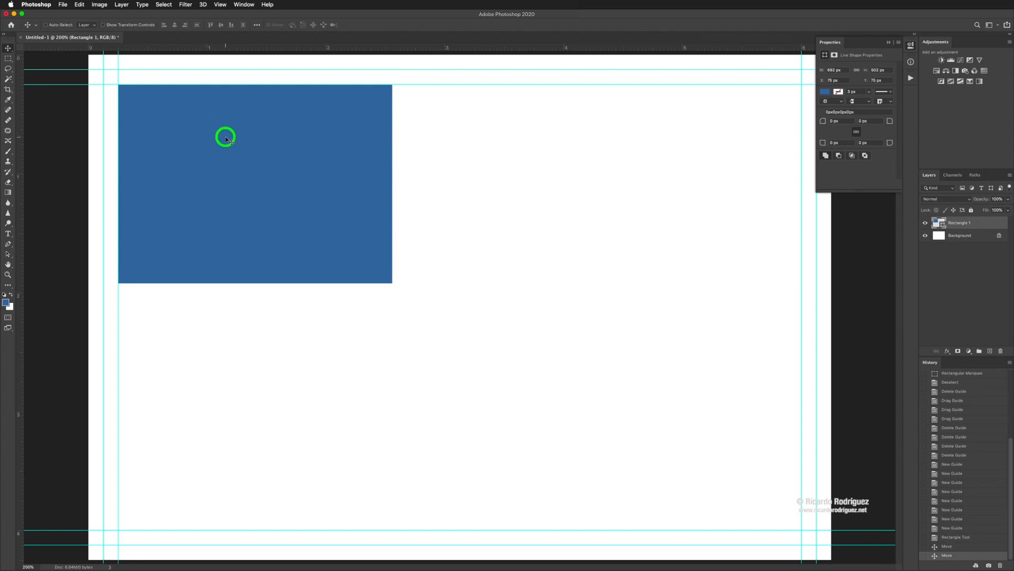
{"action": "left_click_drag", "start_coordinate": [225, 135], "coordinate": [186, 112]}
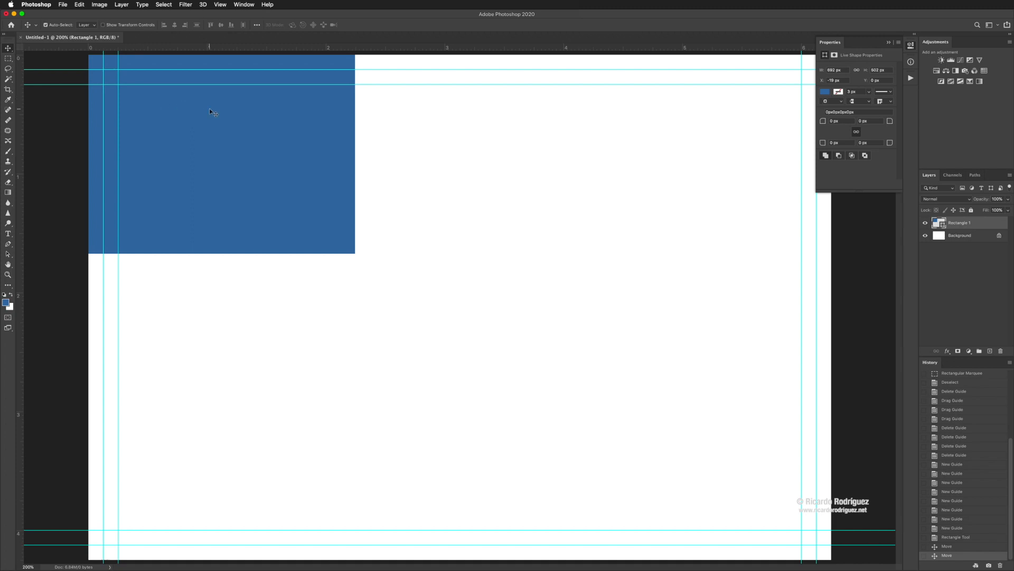
Scale the blue rectangle with Free Transform to about 1901 × 1379 px so it covers the whole canvas
{"action": "key", "text": "super+minus"}
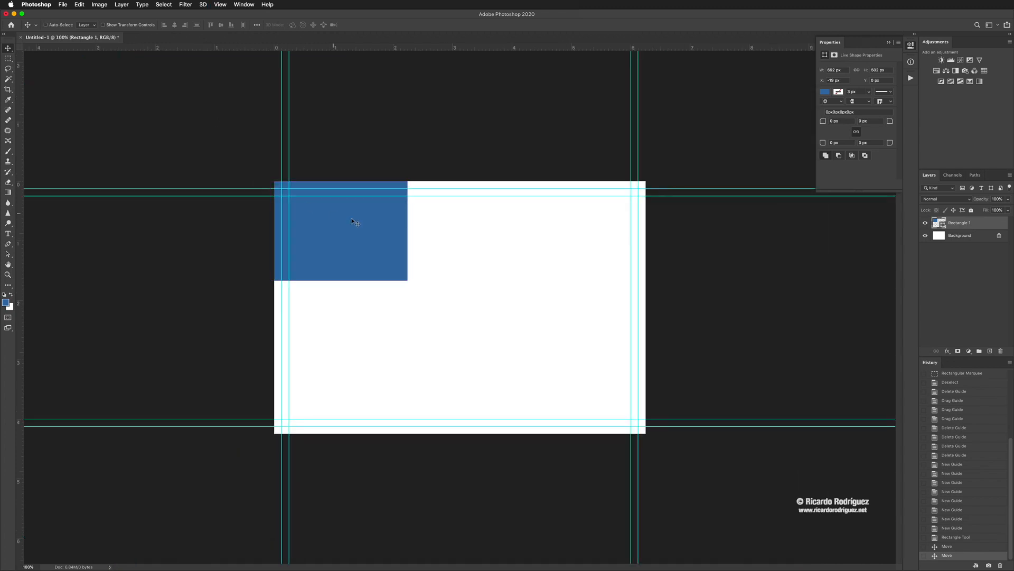
{"action": "key", "text": "super+t"}
{"action": "left_click_drag", "start_coordinate": [407, 281], "coordinate": [683, 403]}
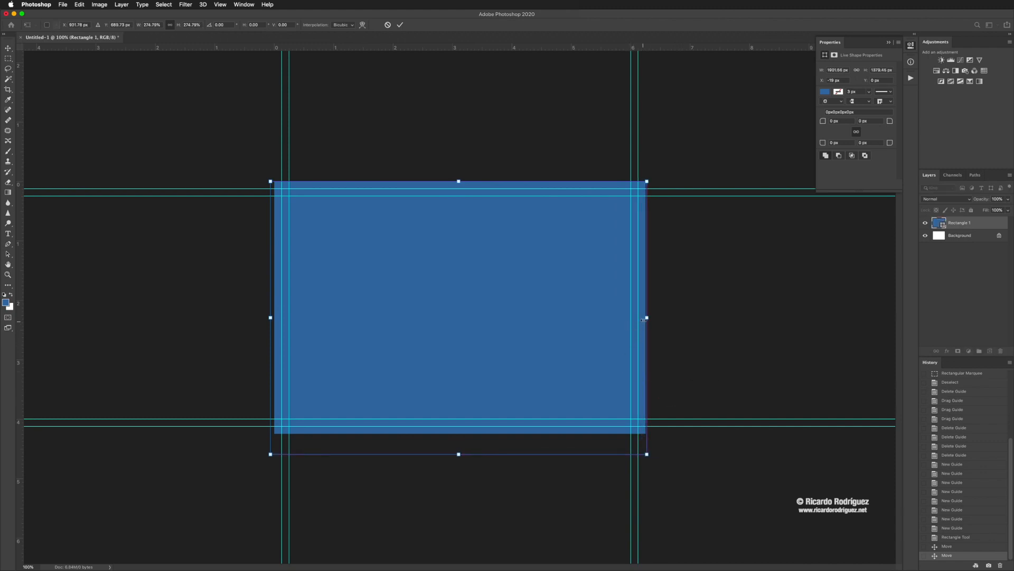
{"action": "double_click", "coordinate": [566, 324]}
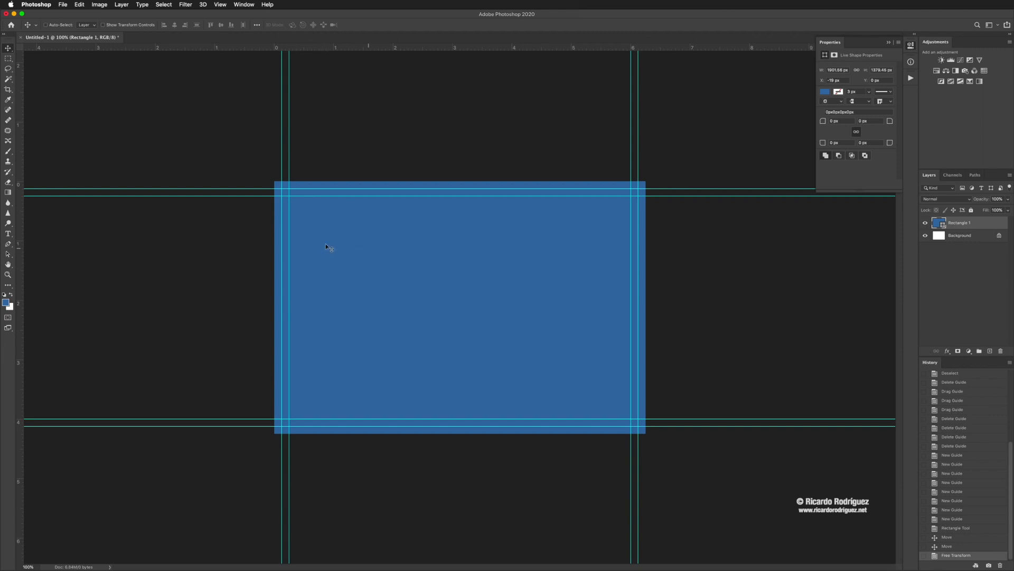
Move the enlarged rectangle around over the canvas and delete its layer
{"action": "left_click_drag", "start_coordinate": [311, 231], "coordinate": [369, 248]}
{"action": "left_click_drag", "start_coordinate": [362, 244], "coordinate": [349, 230]}
{"action": "key", "text": "Delete"}
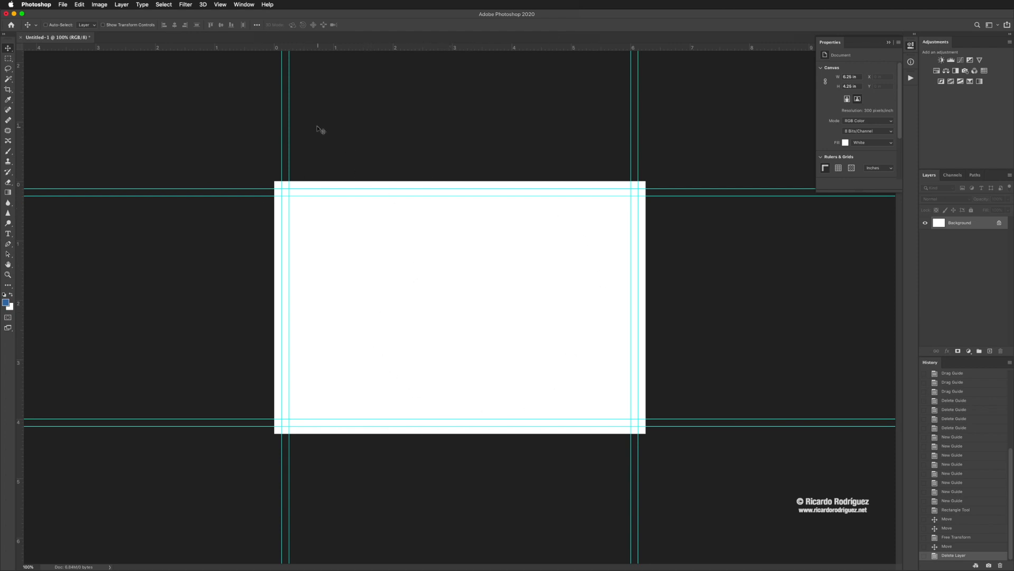
Add a horizontal guide at 50% through the canvas's center with New Guide
{"action": "left_click", "coordinate": [220, 5]}
{"action": "left_click", "coordinate": [236, 231]}
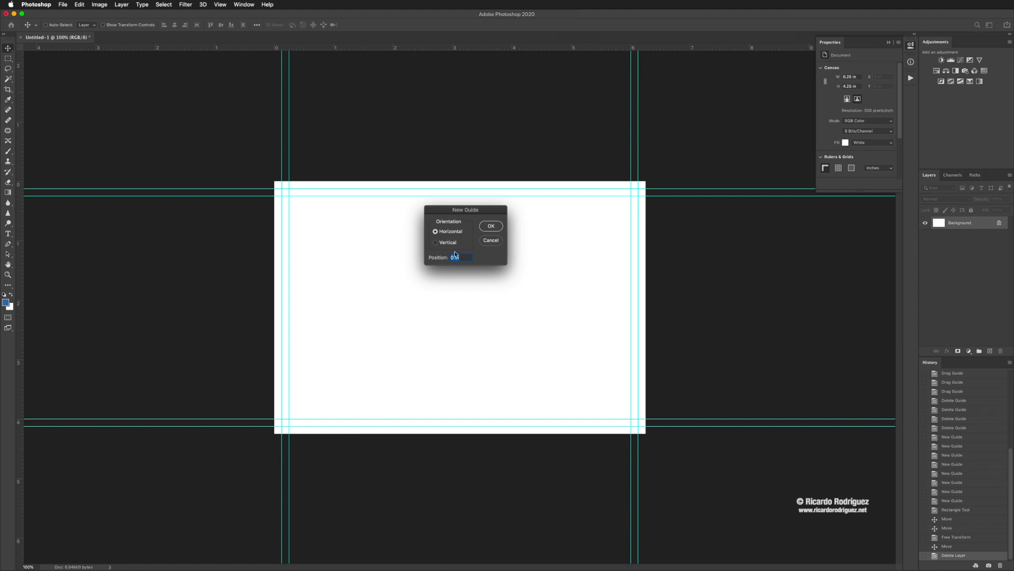
{"action": "type", "text": "50"}
{"action": "left_click", "coordinate": [491, 226]}
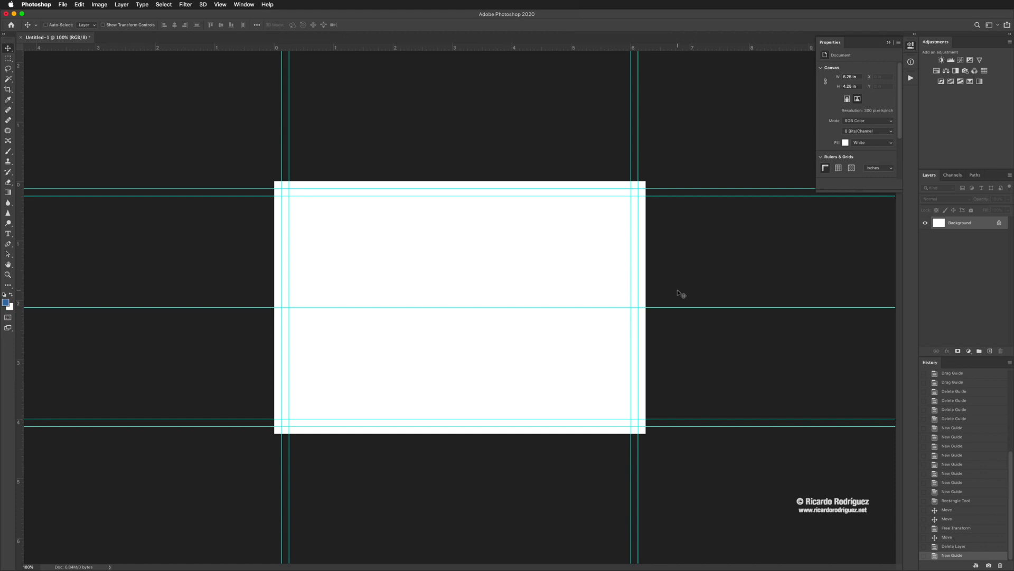
Add a vertical guide at 50% through the canvas's center with New Guide
{"action": "left_click", "coordinate": [219, 5]}
{"action": "left_click", "coordinate": [241, 231]}
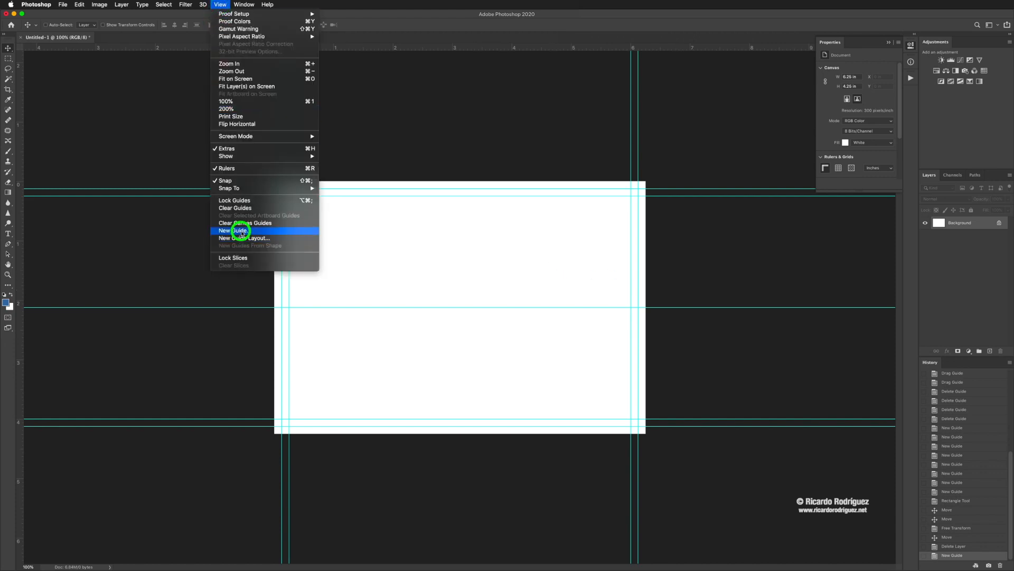
{"action": "left_click", "coordinate": [436, 242]}
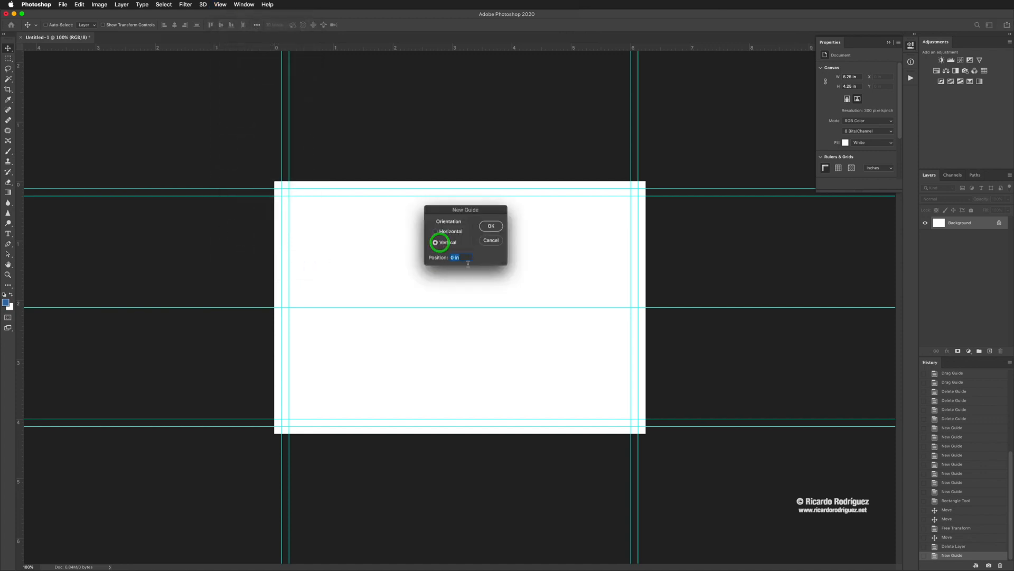
{"action": "type", "text": "50"}
{"action": "key", "text": "Return"}
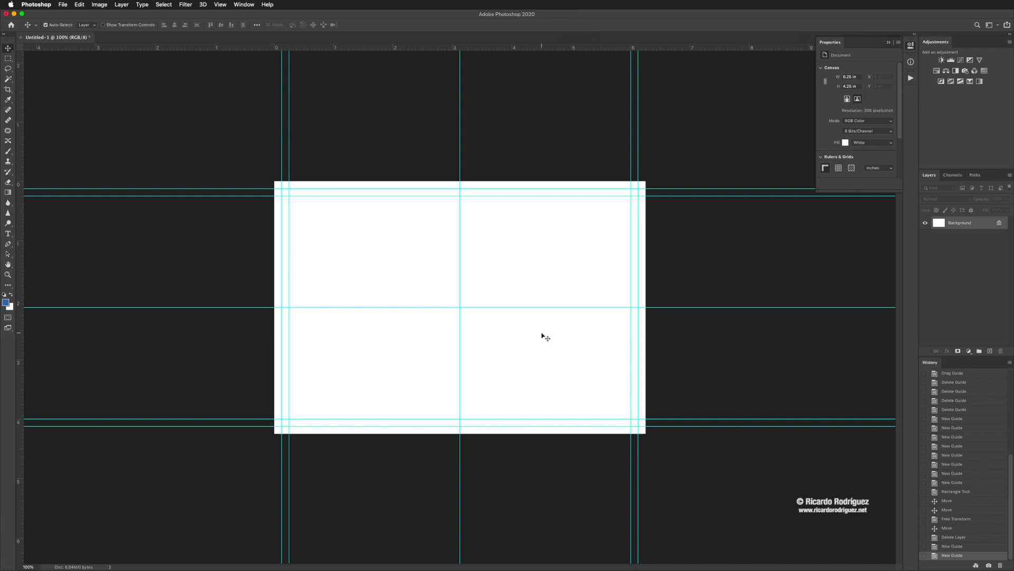
Hide and show all guides twice, and undo the two center guides
{"action": "key", "text": "super+semicolon"}
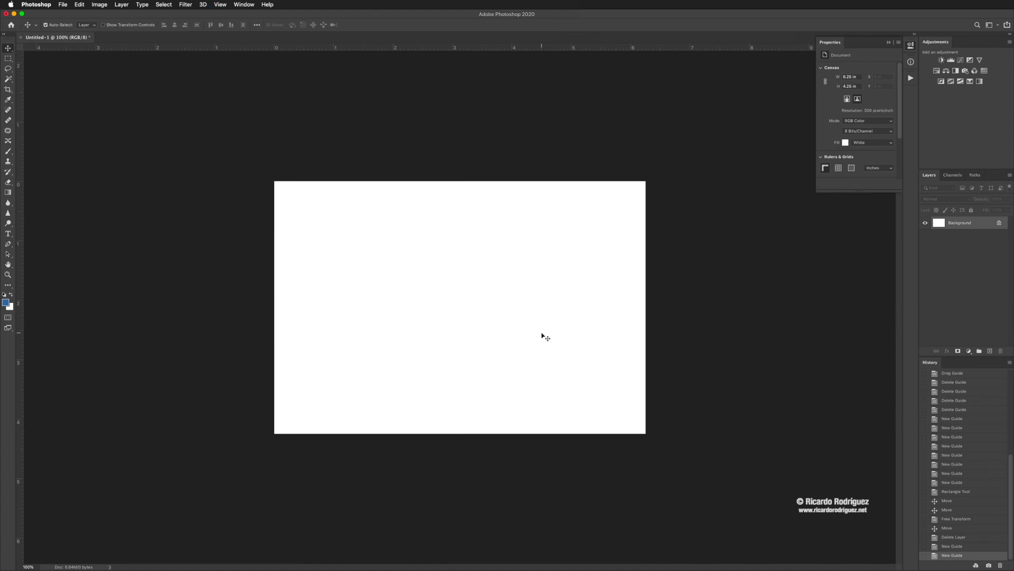
{"action": "key", "text": "super+semicolon"}
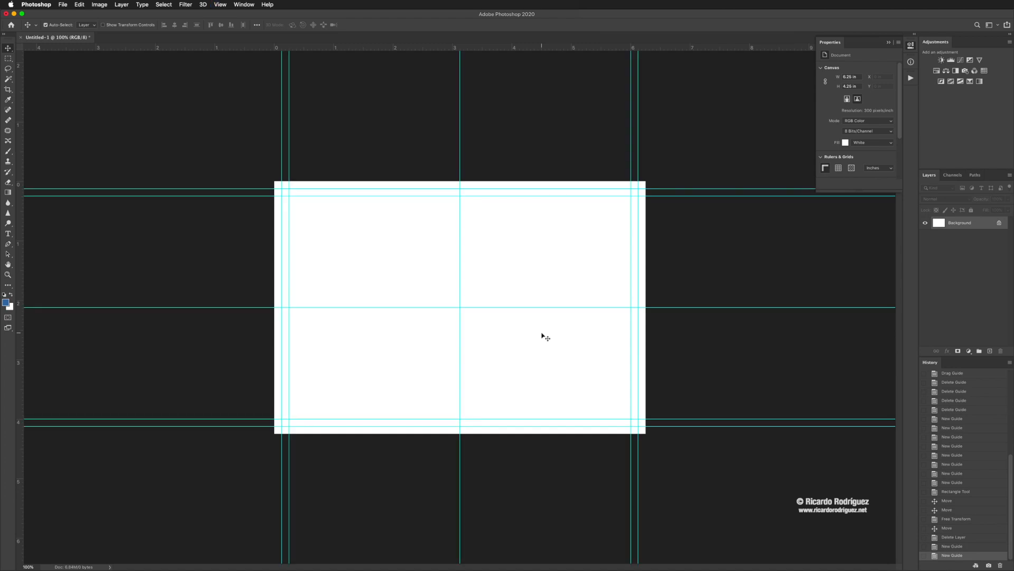
{"action": "key", "text": "super+semicolon"}
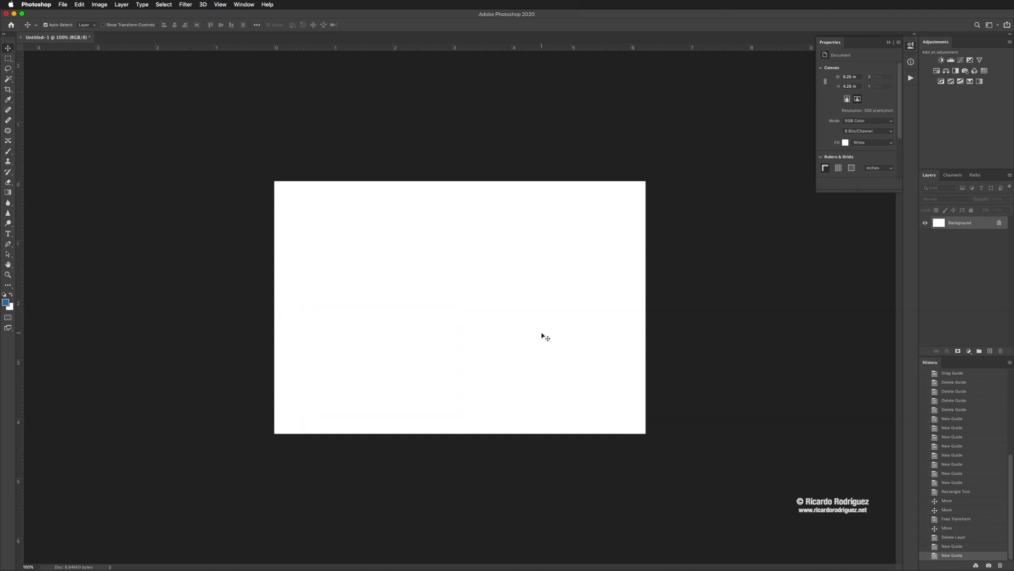
{"action": "key", "text": "super+semicolon"}
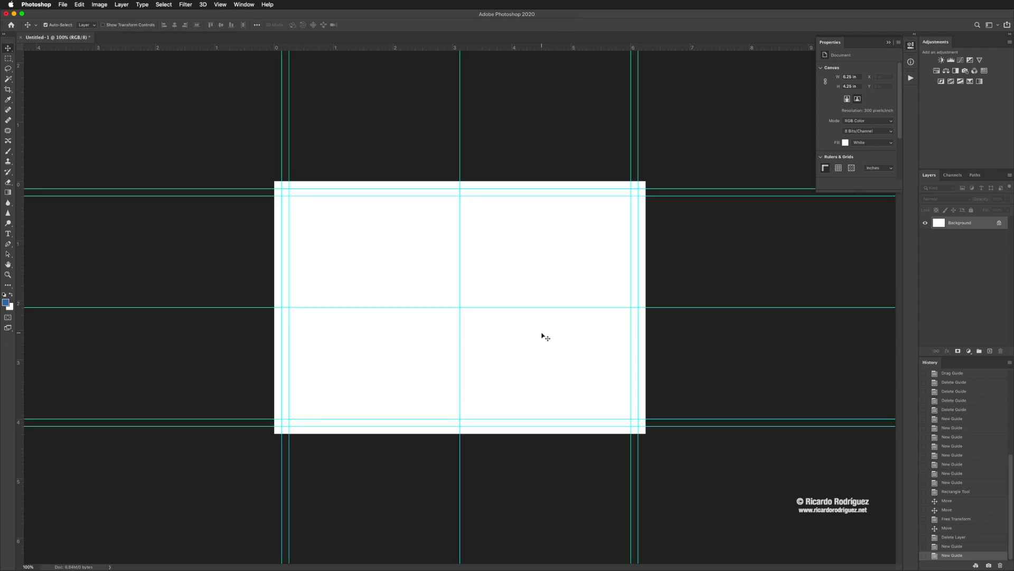
{"action": "key", "text": "super+z"}
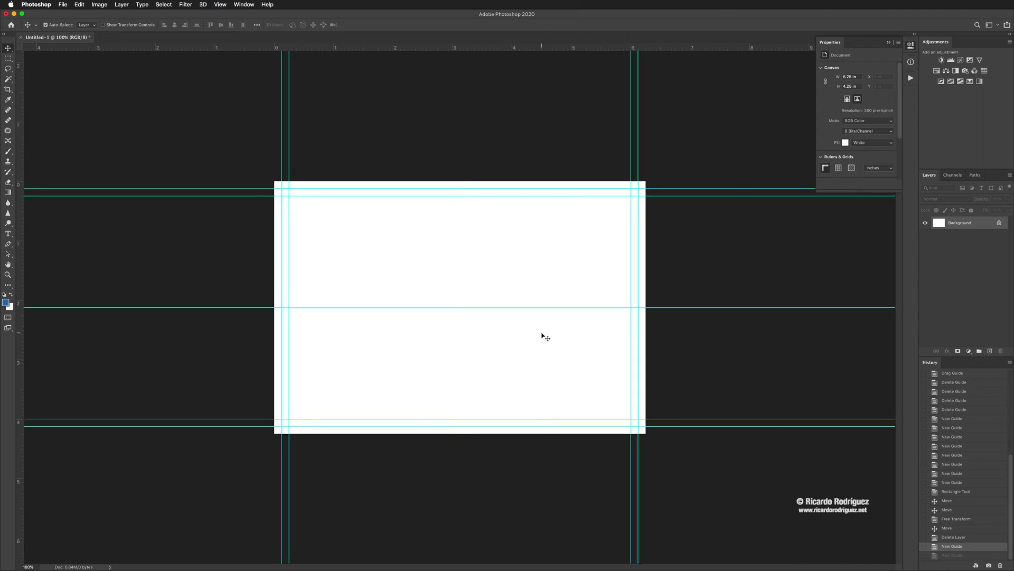
{"action": "key", "text": "super+z"}
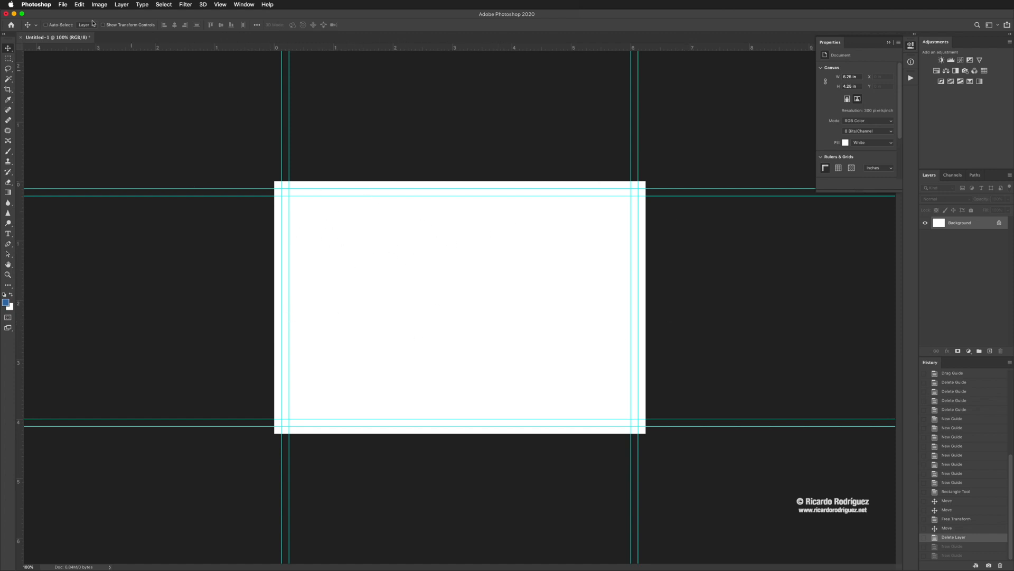
Duplicate the document as "Back" and switch between the original and the copy
{"action": "left_click", "coordinate": [99, 4]}
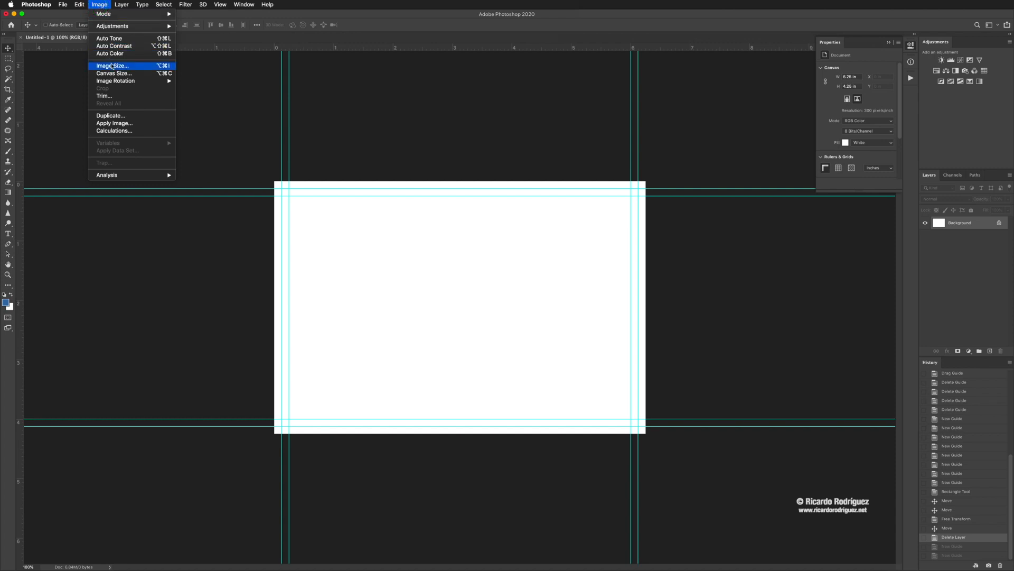
{"action": "left_click", "coordinate": [112, 115]}
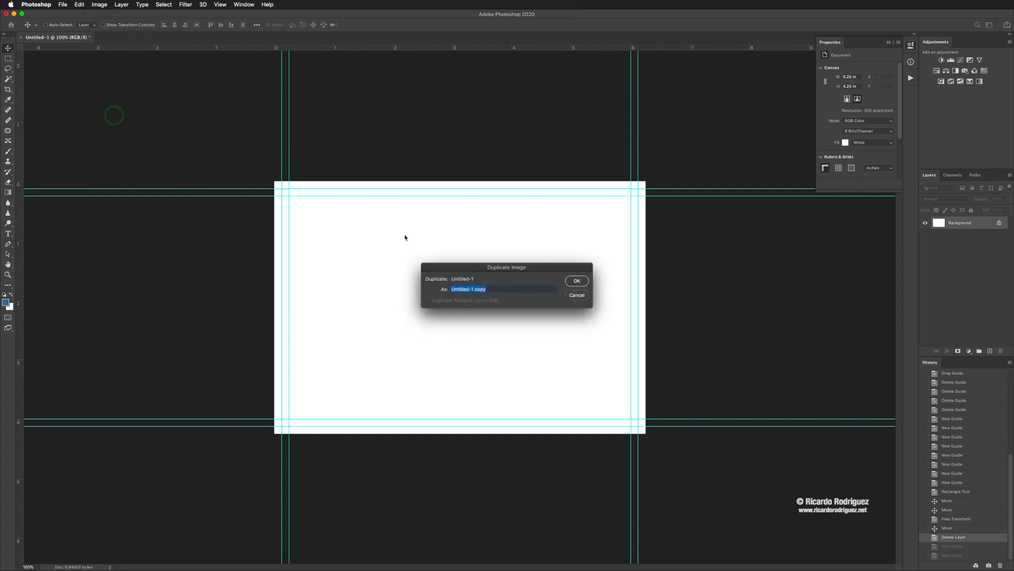
{"action": "type", "text": "Back"}
{"action": "left_click", "coordinate": [574, 285]}
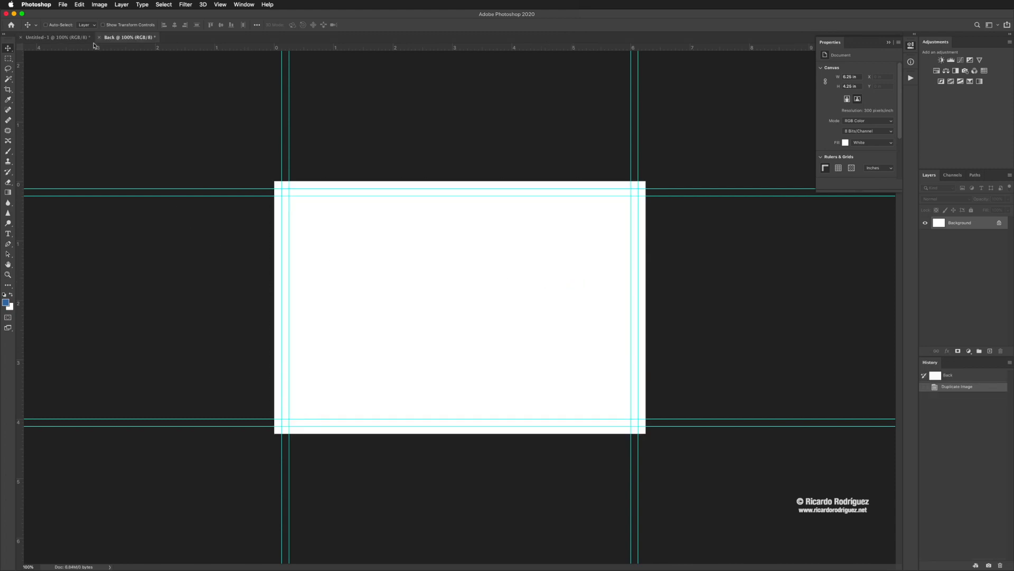
{"action": "left_click", "coordinate": [58, 37]}
{"action": "left_click", "coordinate": [119, 39]}
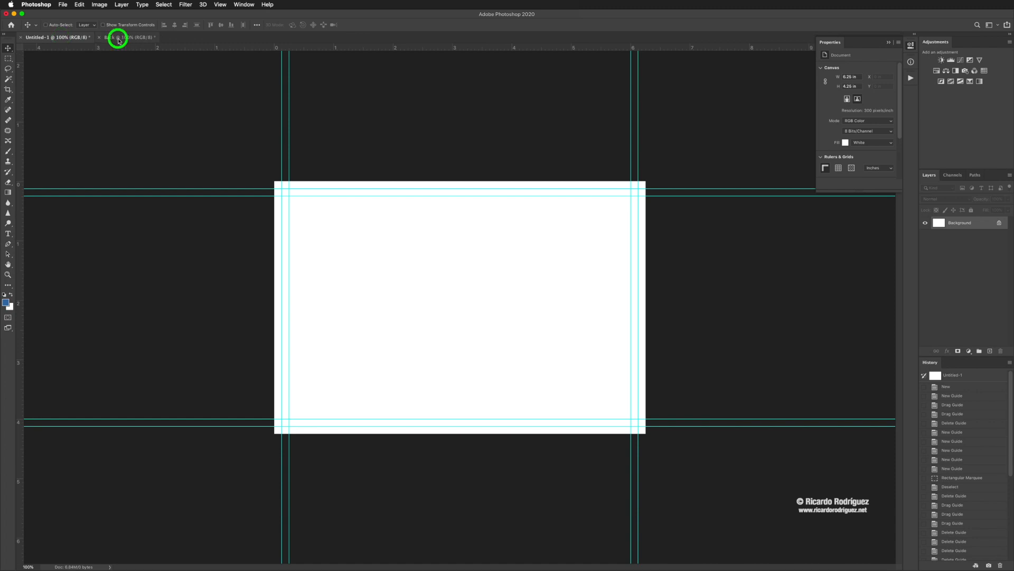
Add the text "This is awsome!" in 28 pt Helvetica Neue Condensed Black near the upper part of the original document, Untitled-1
{"action": "left_click", "coordinate": [55, 37]}
{"action": "key", "text": "t"}
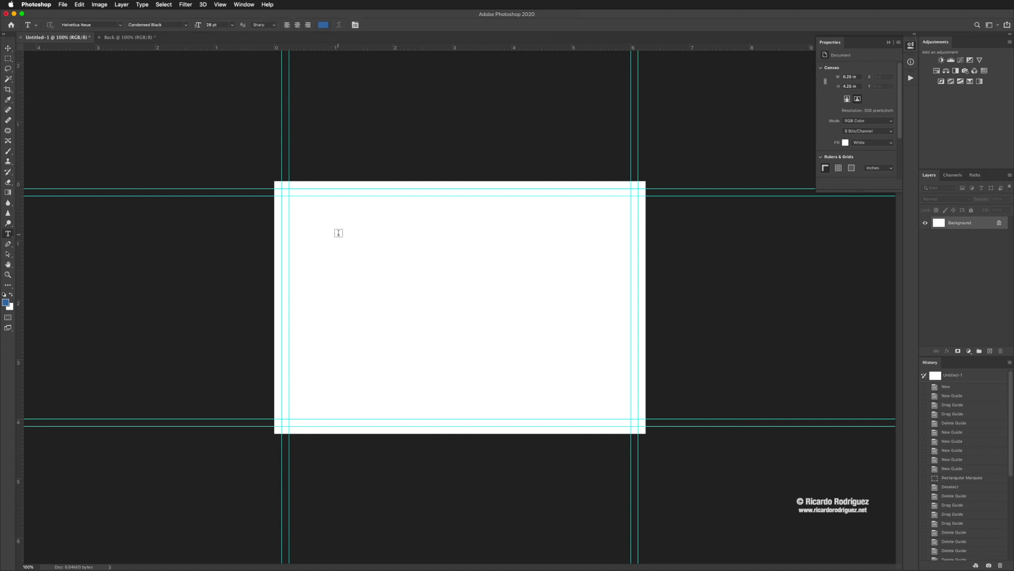
{"action": "left_click", "coordinate": [325, 222]}
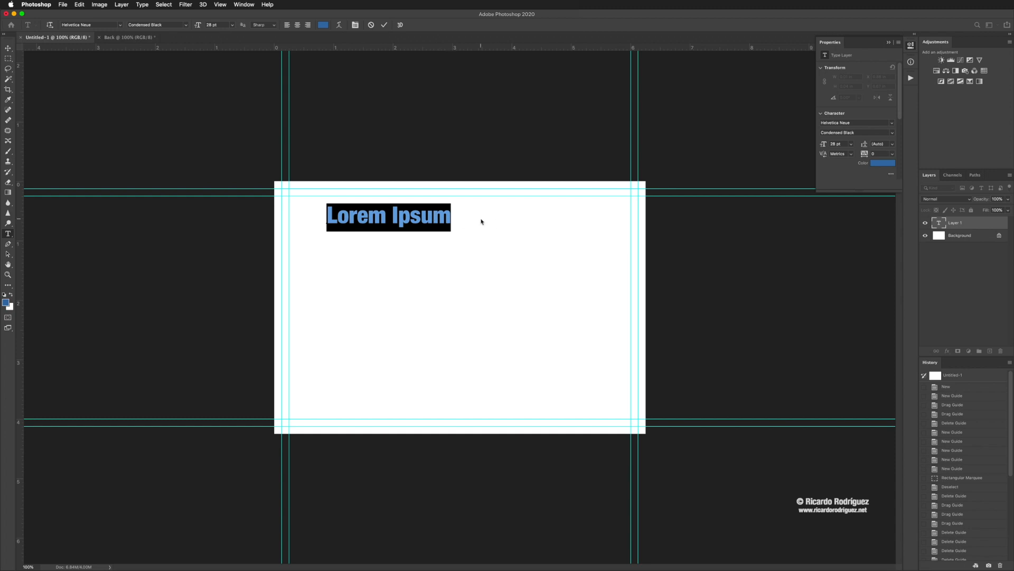
{"action": "type", "text": "This is a"}
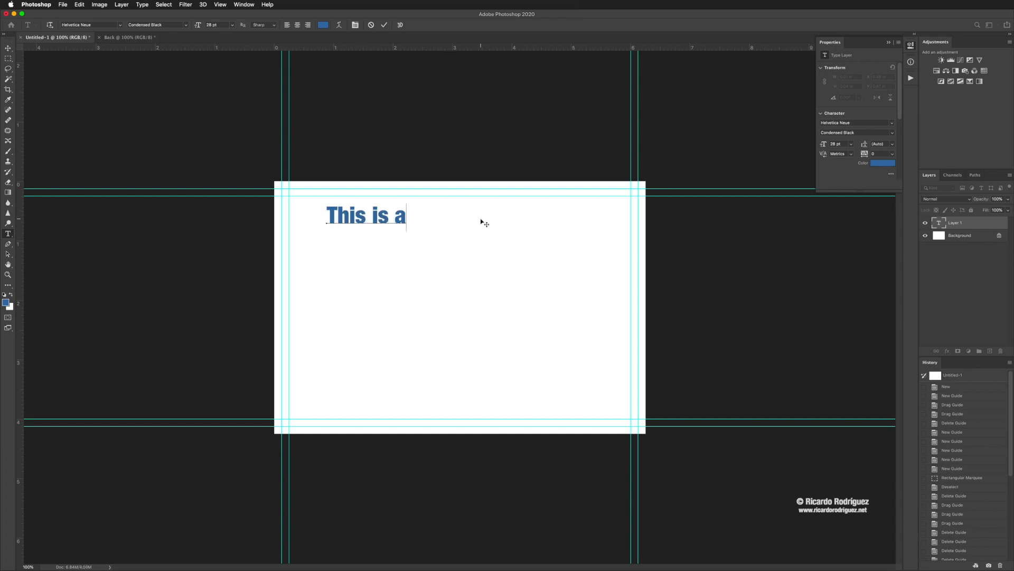
{"action": "type", "text": "wsome"}
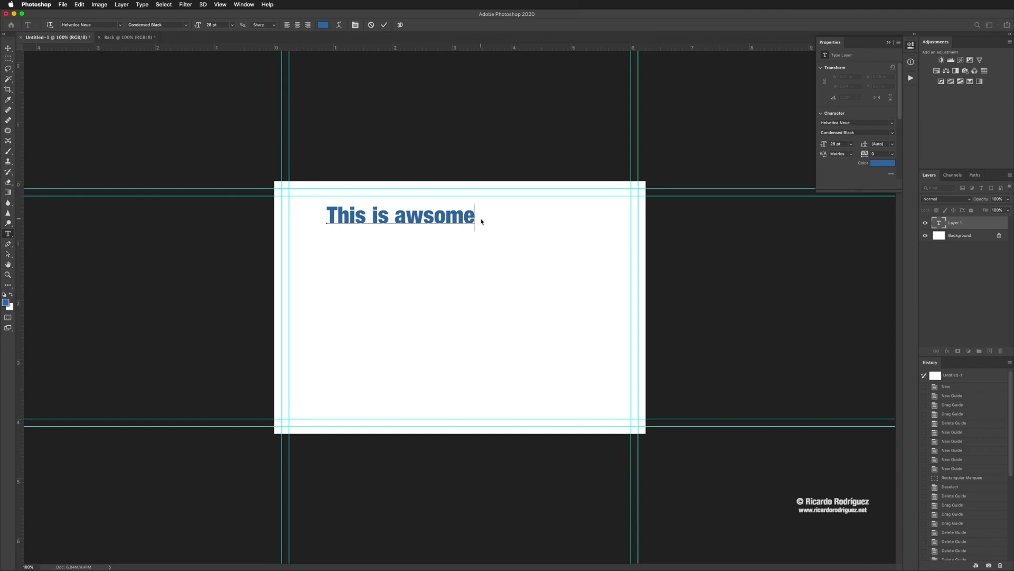
{"action": "type", "text": "!"}
{"action": "key", "text": "Escape"}
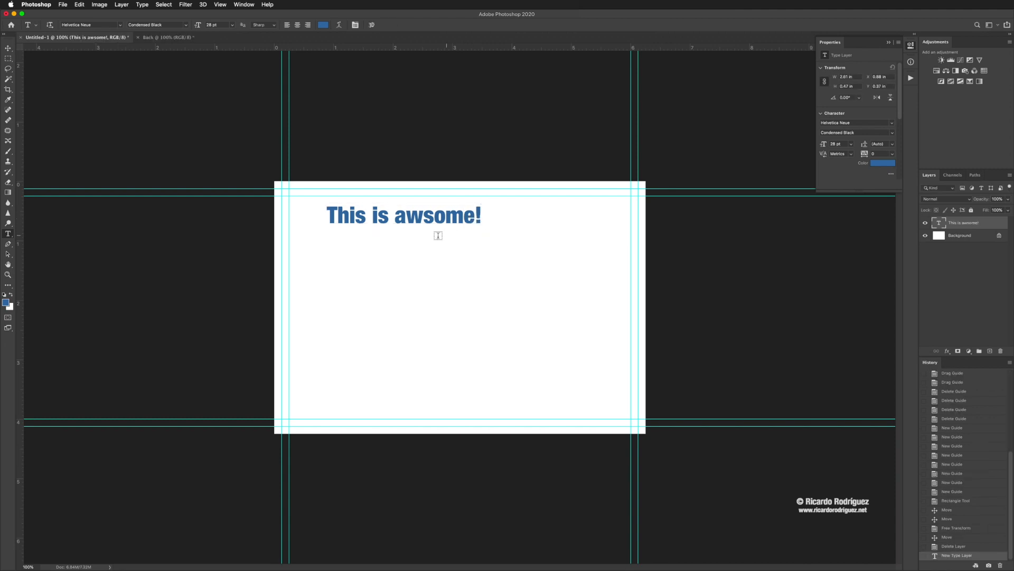
Move the text to just above the canvas's center and scale it up with Free Transform to about 4.78 in wide
{"action": "key", "text": "v"}
{"action": "left_click_drag", "start_coordinate": [426, 222], "coordinate": [467, 290]}
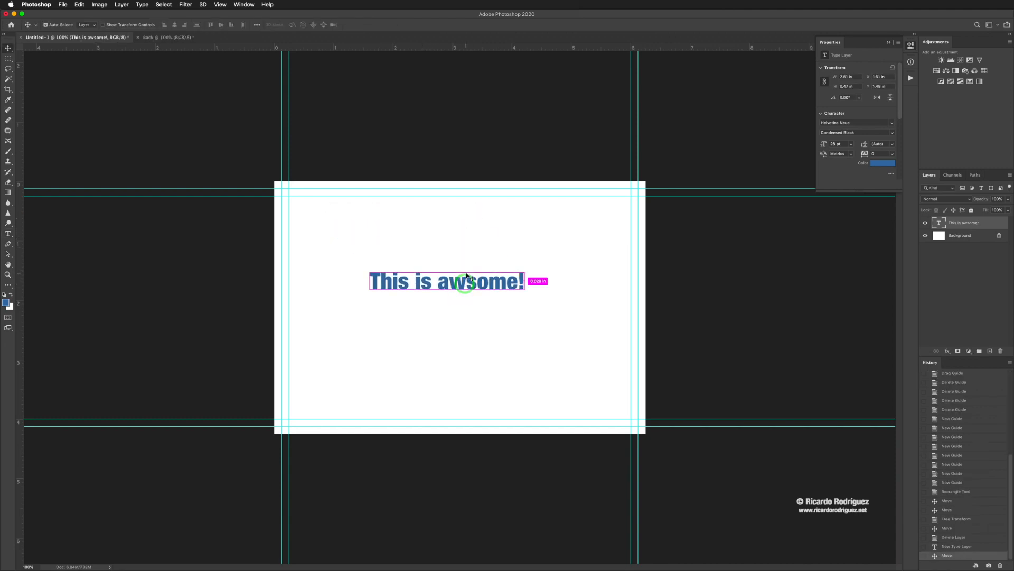
{"action": "key", "text": "super+t"}
{"action": "right_click", "coordinate": [524, 297]}
{"action": "left_click", "coordinate": [523, 297]}
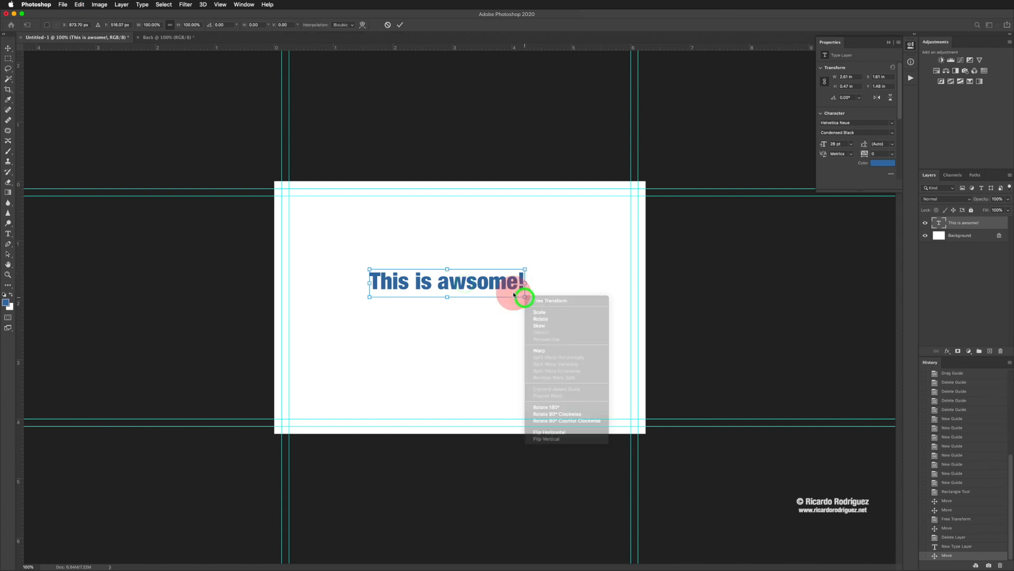
{"action": "left_click_drag", "start_coordinate": [524, 297], "coordinate": [583, 333]}
{"action": "left_click_drag", "start_coordinate": [481, 294], "coordinate": [482, 291]}
{"action": "double_click", "coordinate": [482, 289]}
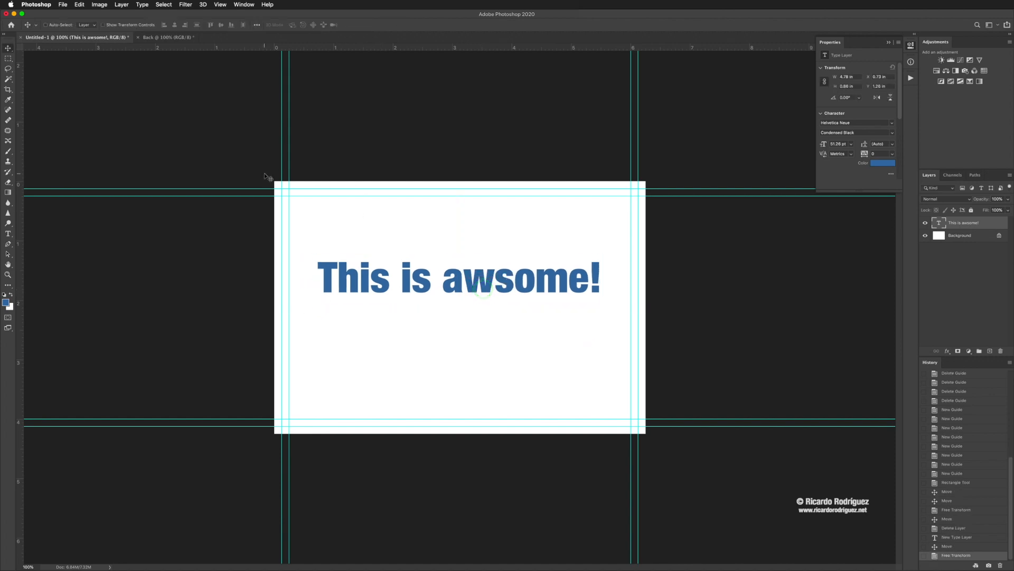
Select the text layer, and detach the Layers panel beside the canvas and make it taller
{"action": "left_click", "coordinate": [418, 287]}
{"action": "left_click", "coordinate": [940, 222]}
{"action": "left_click_drag", "start_coordinate": [931, 178], "coordinate": [666, 180]}
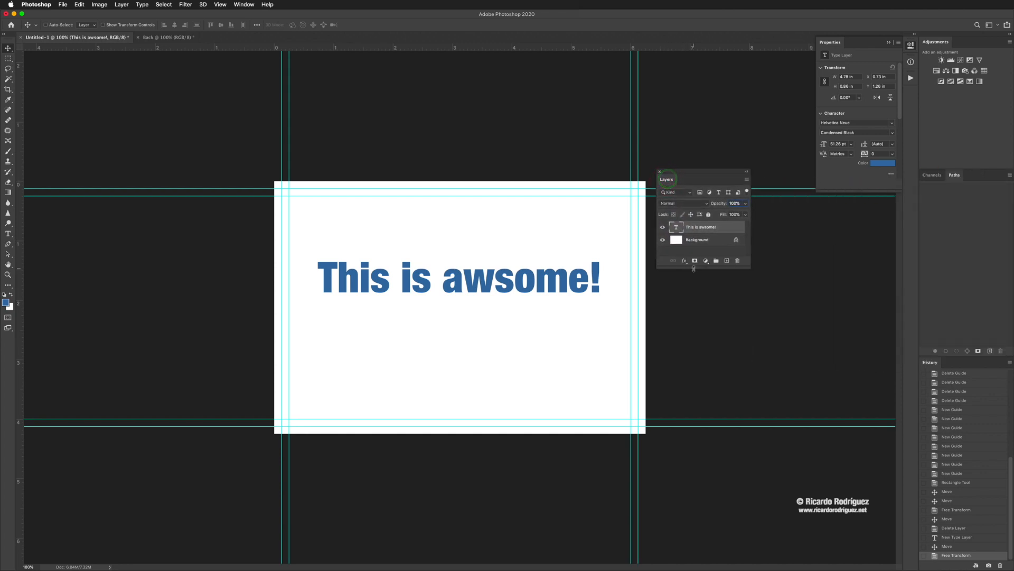
{"action": "left_click_drag", "start_coordinate": [693, 269], "coordinate": [692, 298]}
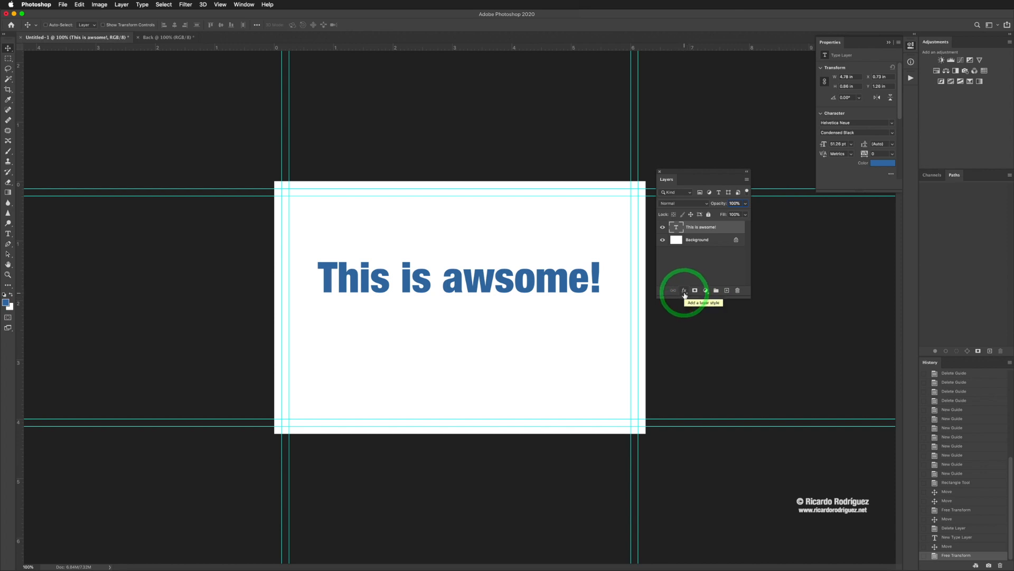
Add a black Multiply drop shadow to the text layer, and turn its layer effects off and back on
{"action": "left_click", "coordinate": [684, 291]}
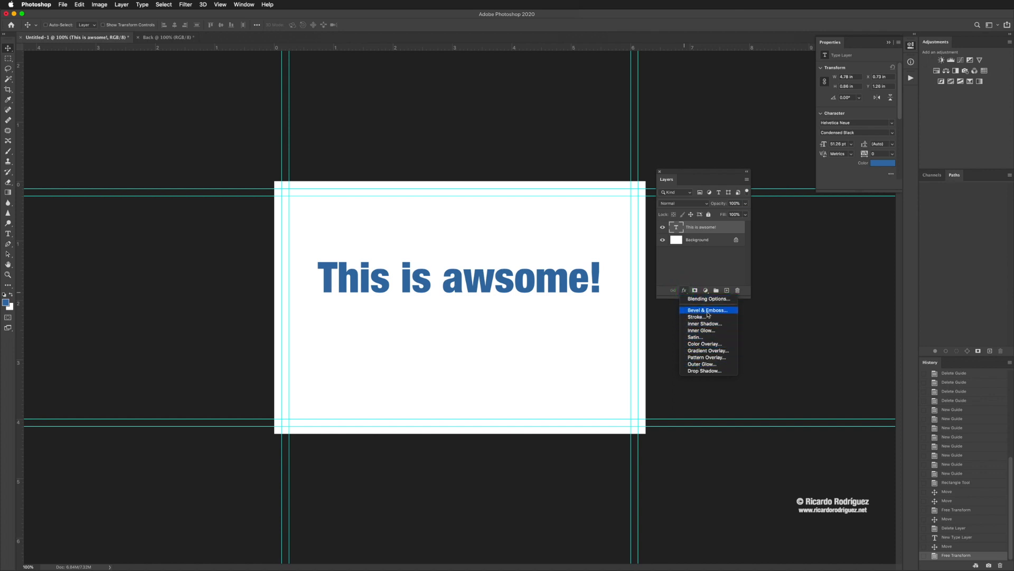
{"action": "left_click", "coordinate": [705, 370]}
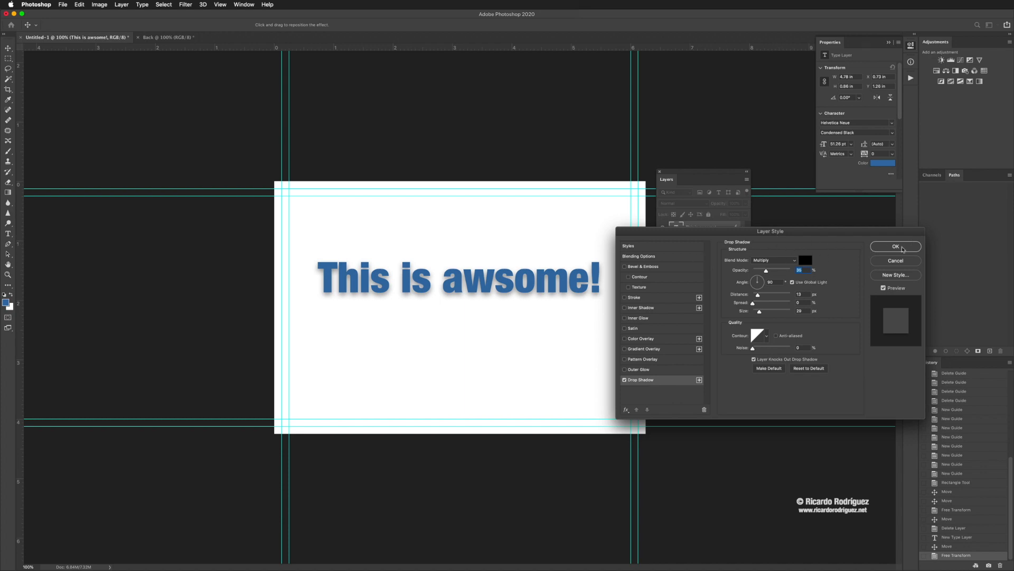
{"action": "left_click", "coordinate": [901, 246]}
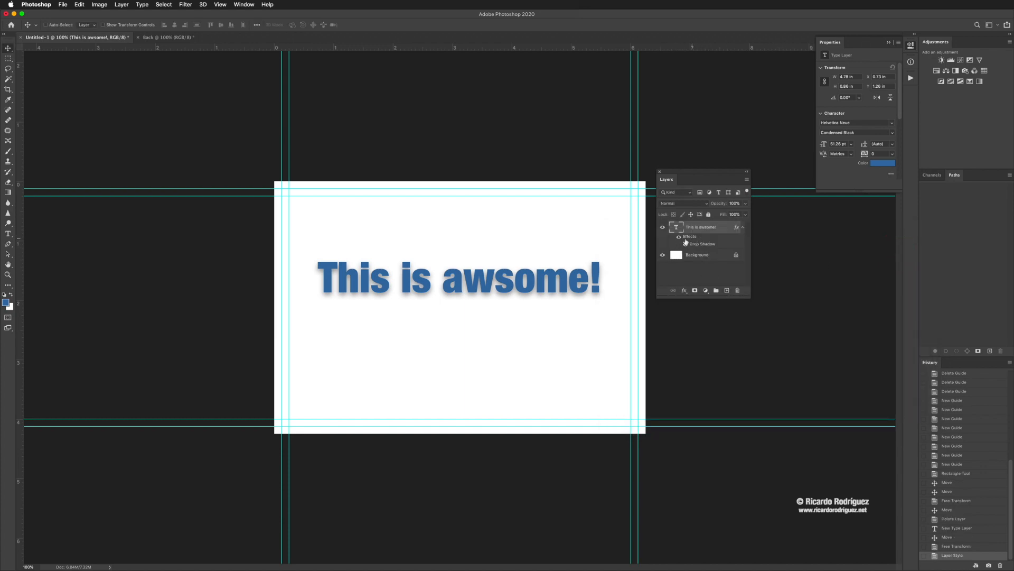
{"action": "left_click", "coordinate": [679, 237]}
{"action": "left_click", "coordinate": [679, 237]}
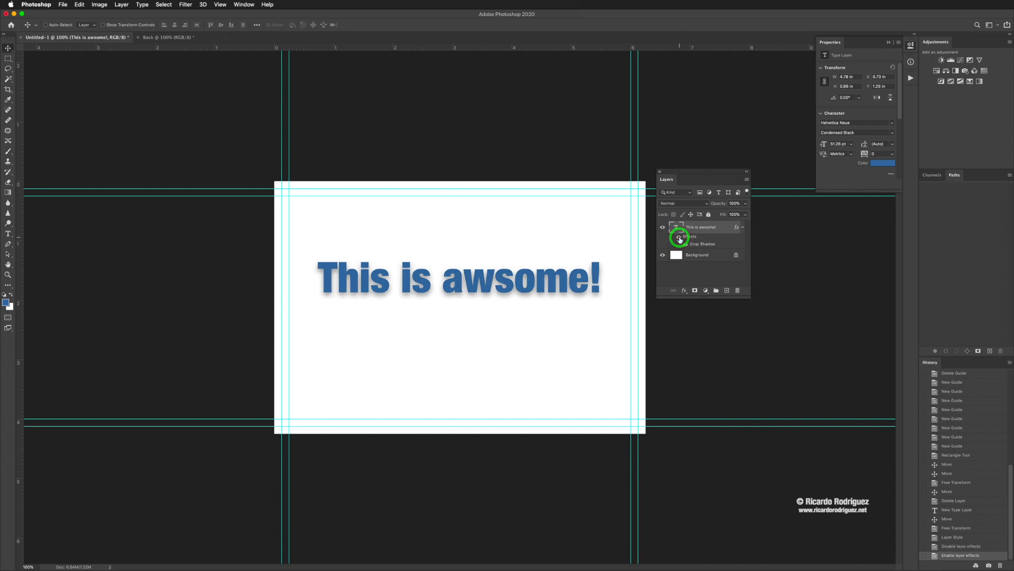
Add a 4 px black Stroke positioned inside to the text layer's style
{"action": "double_click", "coordinate": [702, 244]}
{"action": "left_click", "coordinate": [767, 271]}
{"action": "mouse_move", "coordinate": [767, 272]}
{"action": "left_mouse_down"}
{"action": "mouse_move", "coordinate": [754, 271]}
{"action": "mouse_move", "coordinate": [773, 272]}
{"action": "left_mouse_up"}
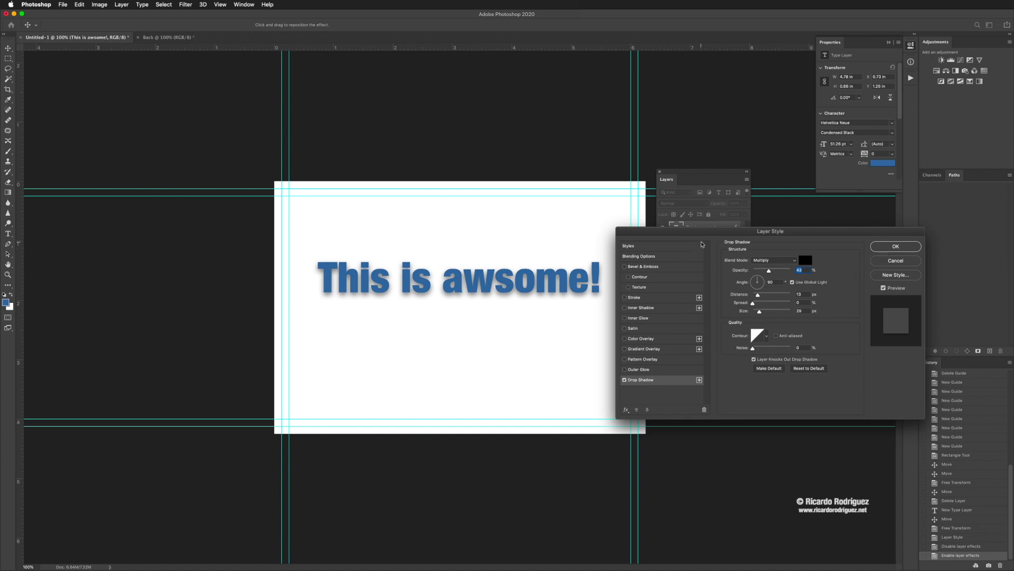
{"action": "left_click_drag", "start_coordinate": [701, 234], "coordinate": [386, 198]}
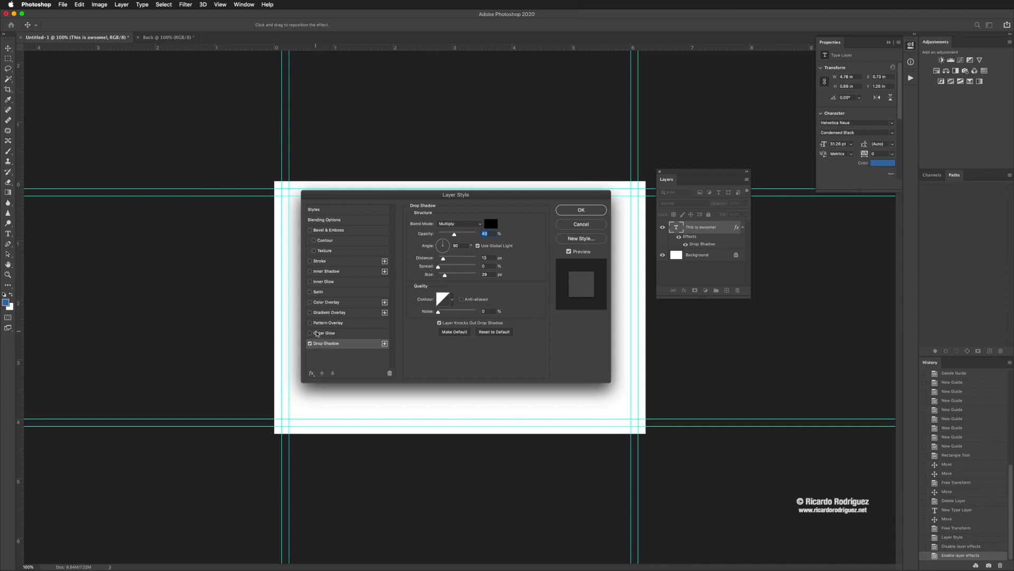
{"action": "left_click", "coordinate": [310, 261]}
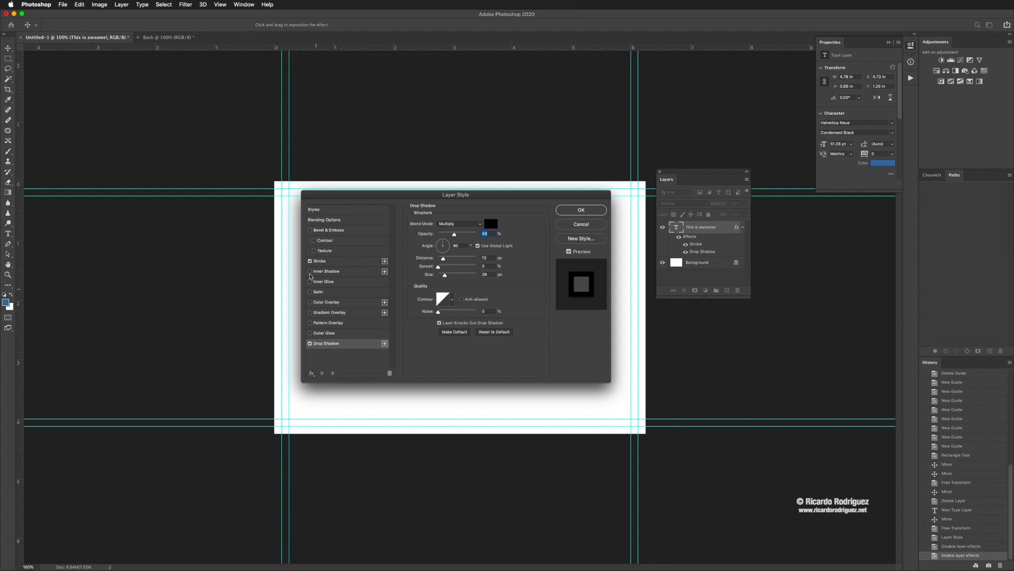
{"action": "left_click", "coordinate": [327, 261]}
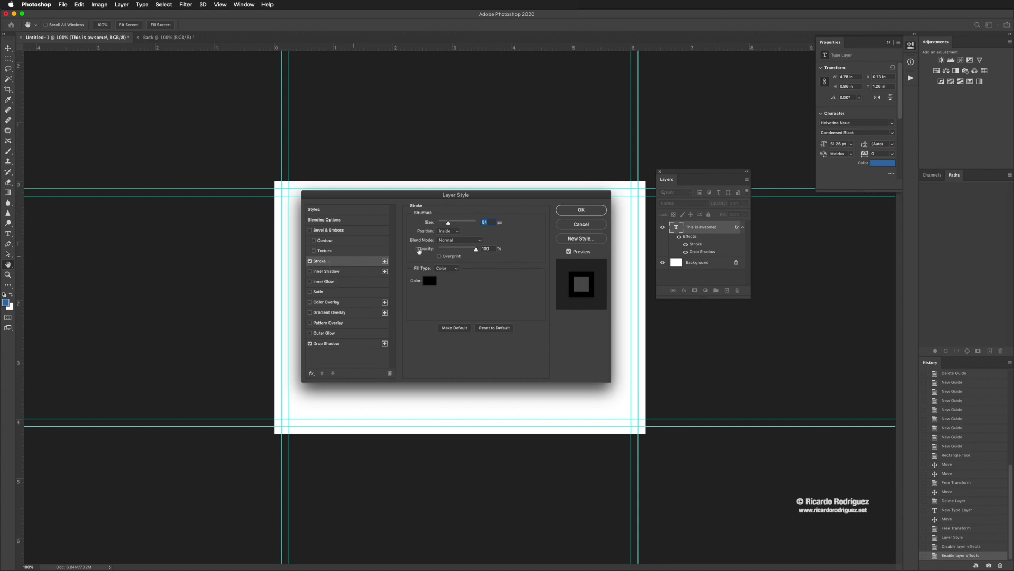
{"action": "mouse_move", "coordinate": [424, 338]}
{"action": "left_mouse_down"}
{"action": "mouse_move", "coordinate": [416, 344]}
{"action": "mouse_move", "coordinate": [446, 366]}
{"action": "left_mouse_up"}
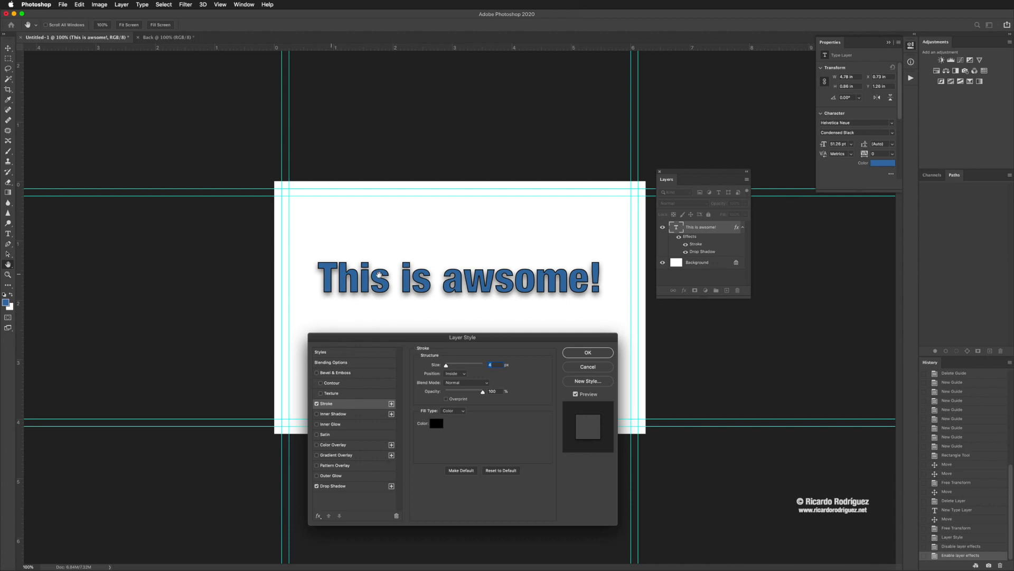
Reduce the stroke to 2 px, then add Bevel & Emboss with a deeper Texture and apply the layer style
{"action": "left_click", "coordinate": [320, 393]}
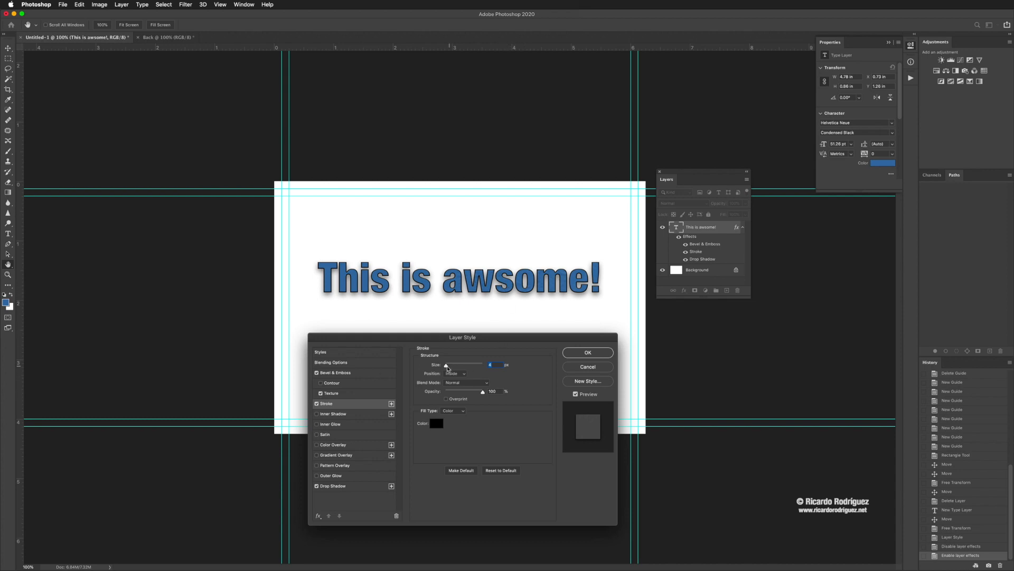
{"action": "left_click_drag", "start_coordinate": [447, 368], "coordinate": [446, 368]}
{"action": "left_click", "coordinate": [335, 394]}
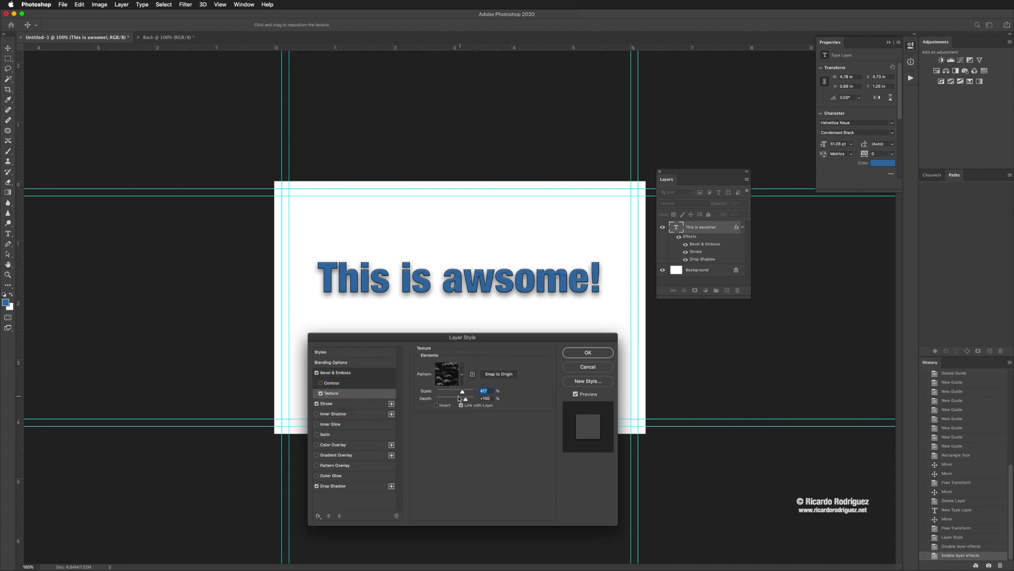
{"action": "left_click_drag", "start_coordinate": [465, 399], "coordinate": [469, 399]}
{"action": "left_click", "coordinate": [587, 352]}
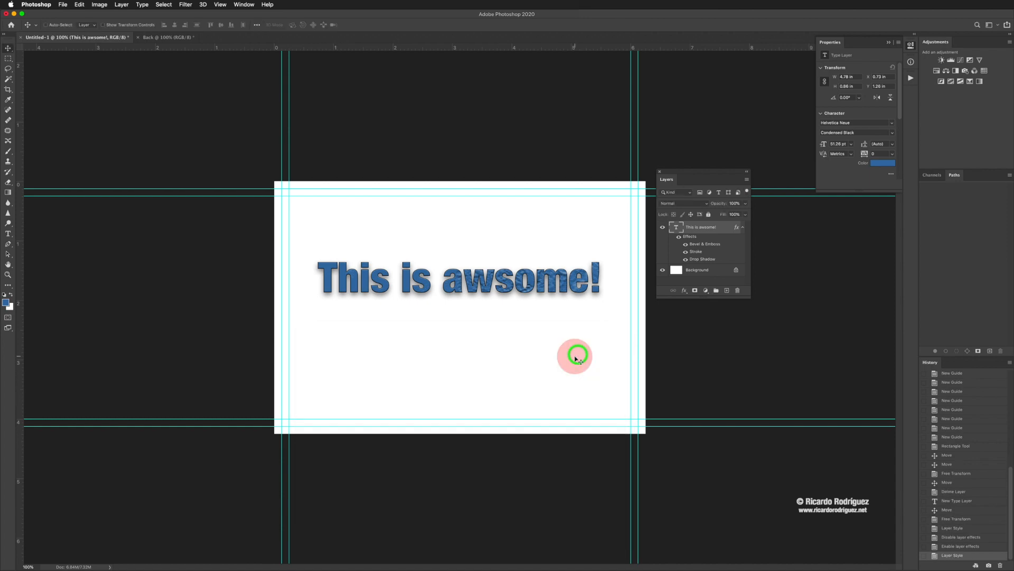
Toggle the text layer's Bevel & Emboss and Stroke effects to compare the look, leaving only Bevel & Emboss off
{"action": "left_click", "coordinate": [685, 246]}
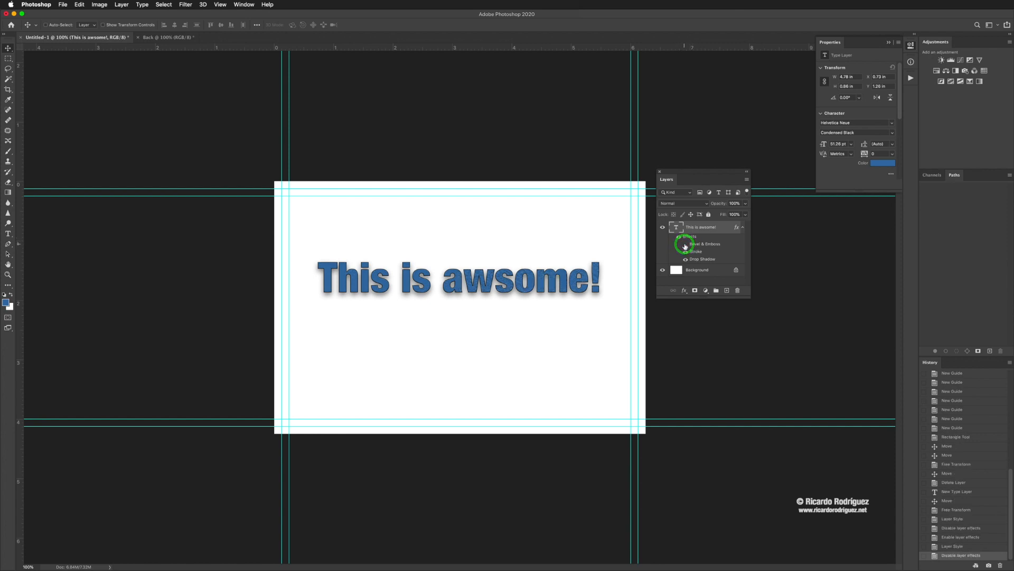
{"action": "left_click", "coordinate": [684, 251]}
{"action": "left_click", "coordinate": [685, 251]}
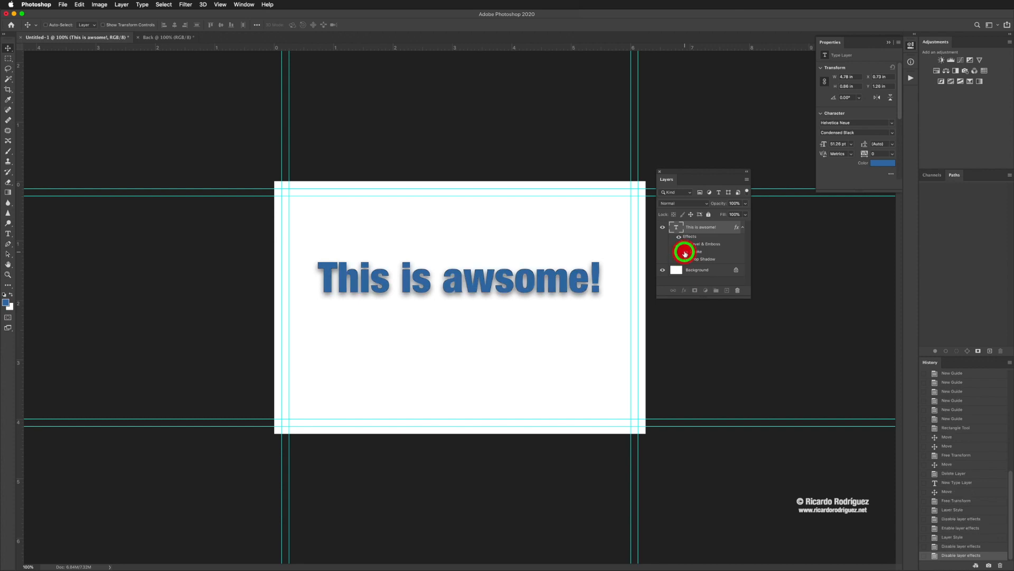
{"action": "left_click", "coordinate": [685, 244]}
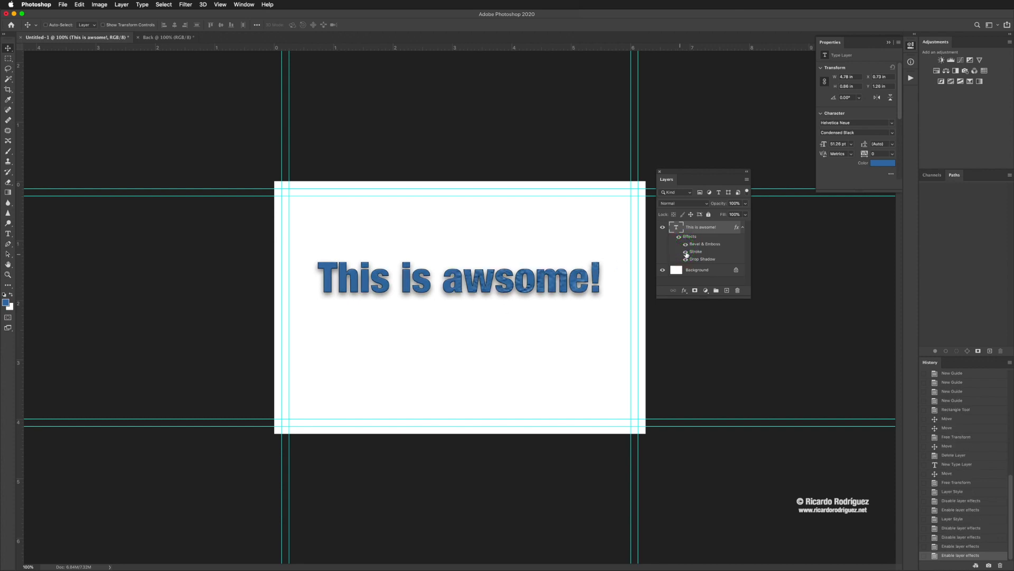
{"action": "left_click", "coordinate": [685, 245]}
{"action": "left_click", "coordinate": [685, 246]}
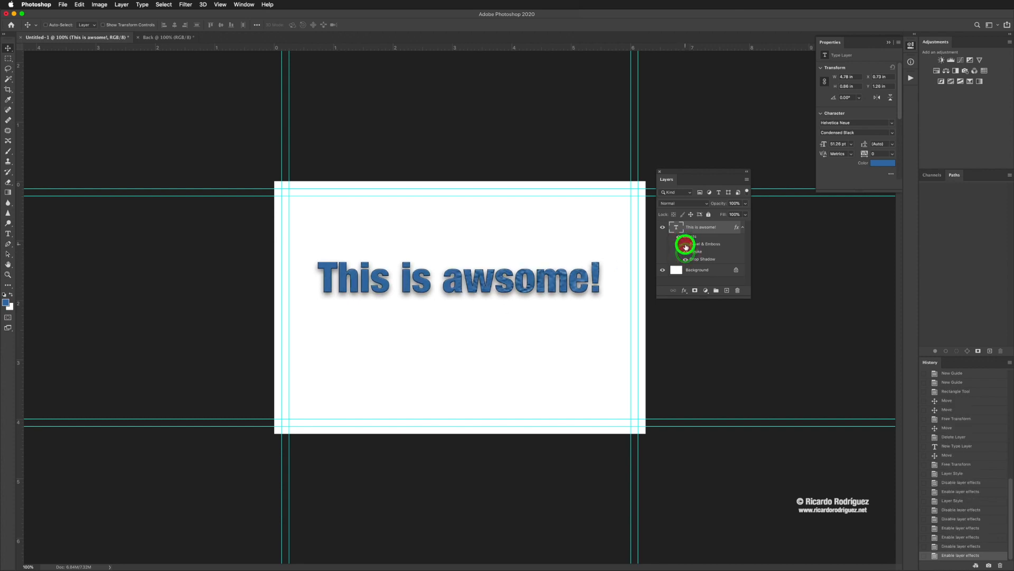
{"action": "left_click", "coordinate": [685, 245]}
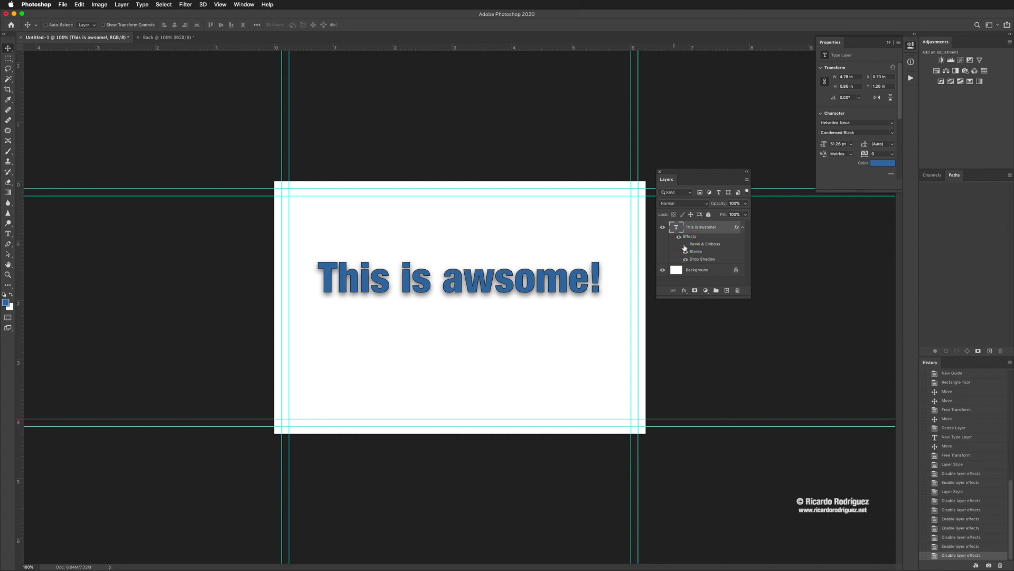
Open the text layer's Drop Shadow settings and move the dialog clear of most of the text
{"action": "left_click", "coordinate": [684, 290]}
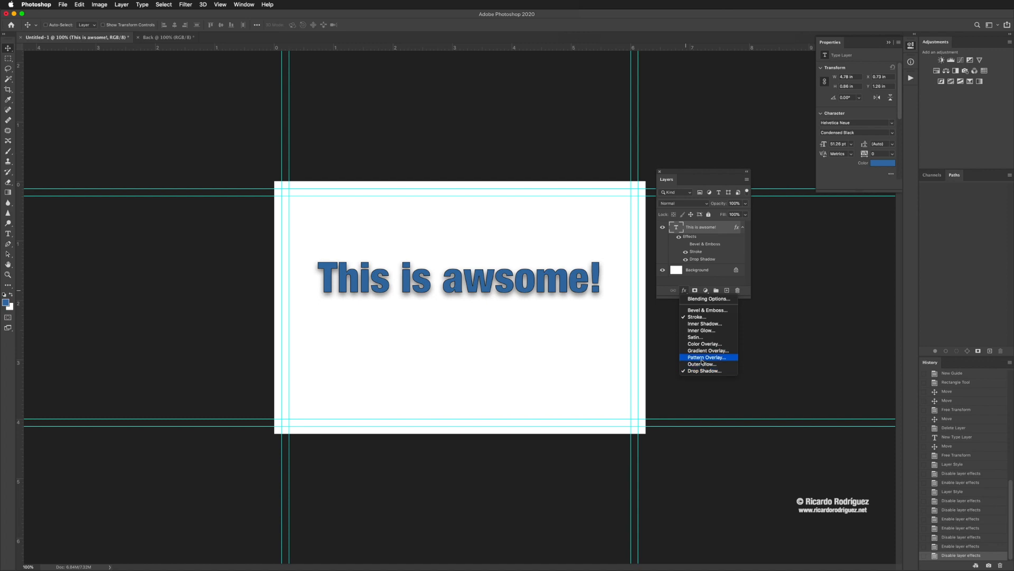
{"action": "left_click", "coordinate": [691, 317]}
{"action": "left_click", "coordinate": [696, 259]}
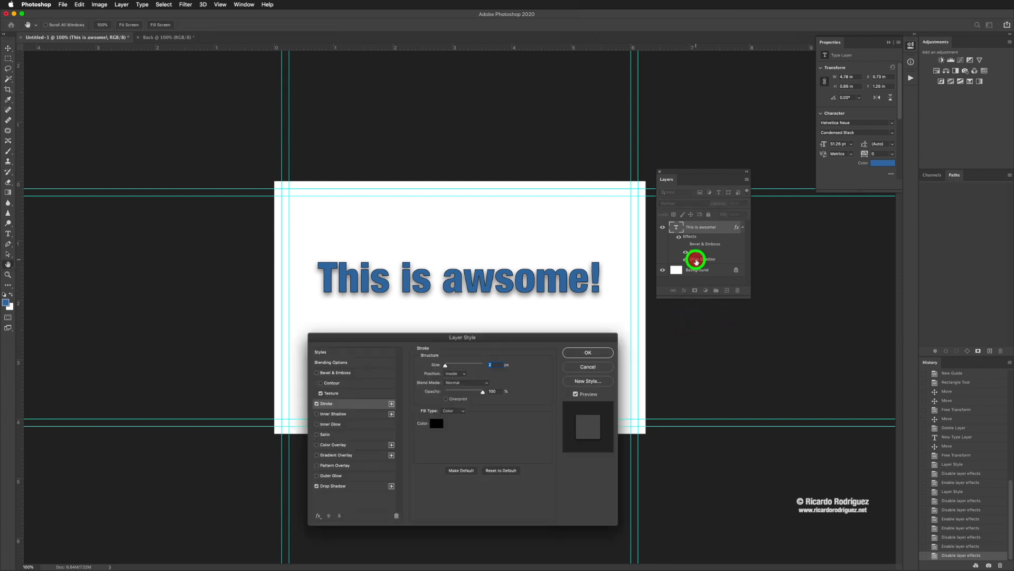
{"action": "left_click", "coordinate": [333, 486]}
{"action": "left_click_drag", "start_coordinate": [421, 336], "coordinate": [373, 243]}
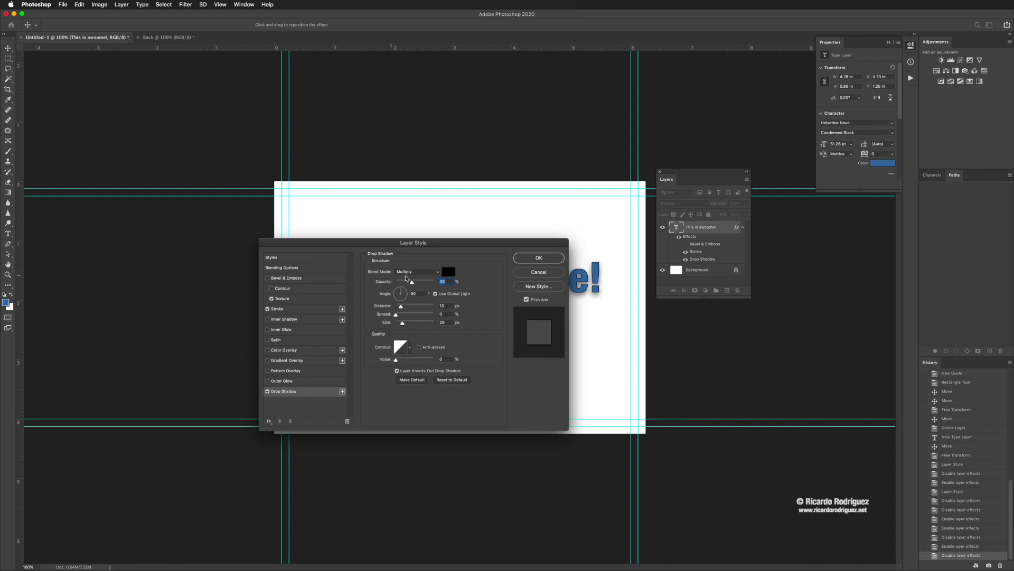
{"action": "left_click", "coordinate": [432, 274]}
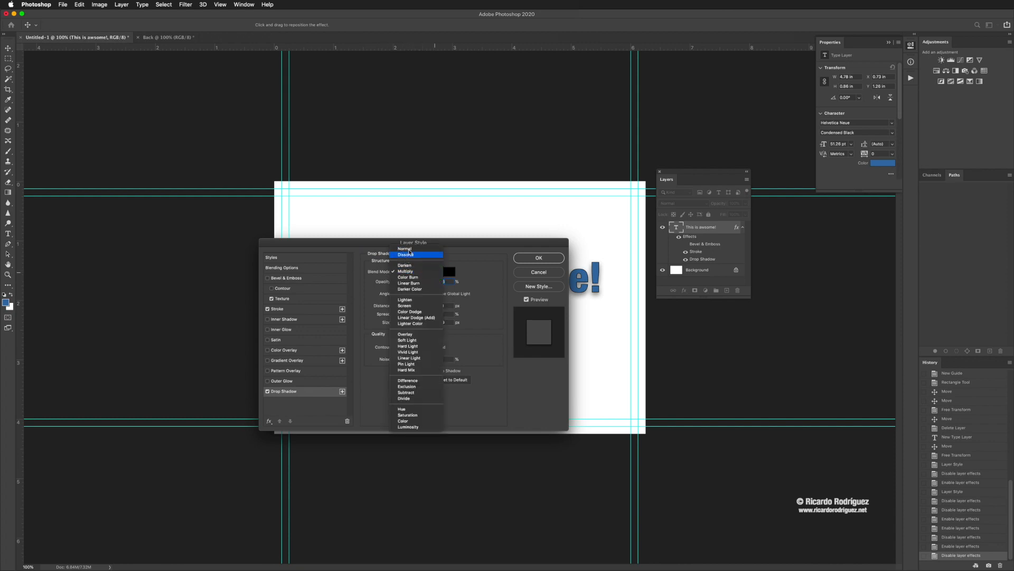
{"action": "left_click_drag", "start_coordinate": [463, 243], "coordinate": [357, 220]}
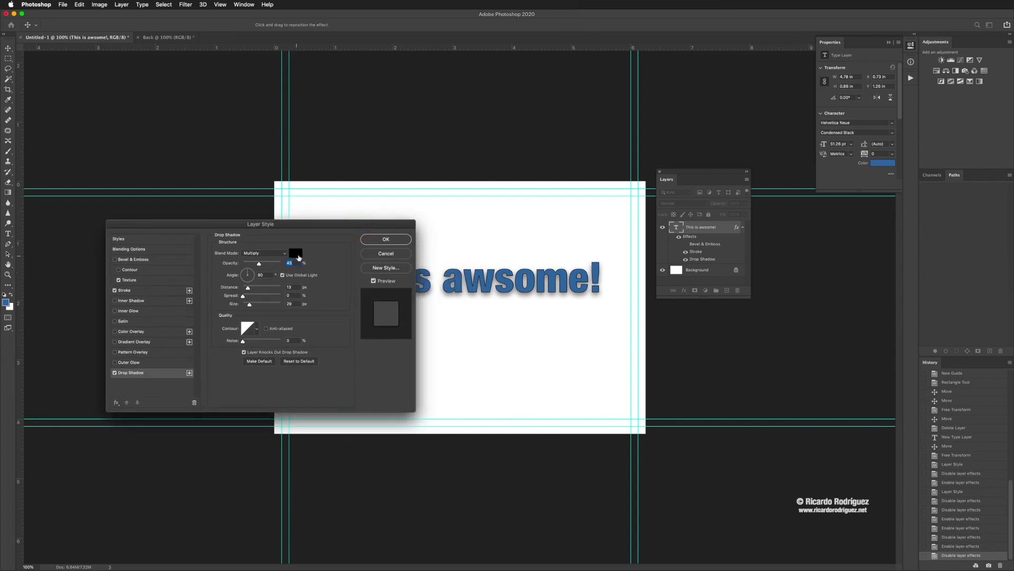
{"action": "left_click_drag", "start_coordinate": [353, 228], "coordinate": [303, 205]}
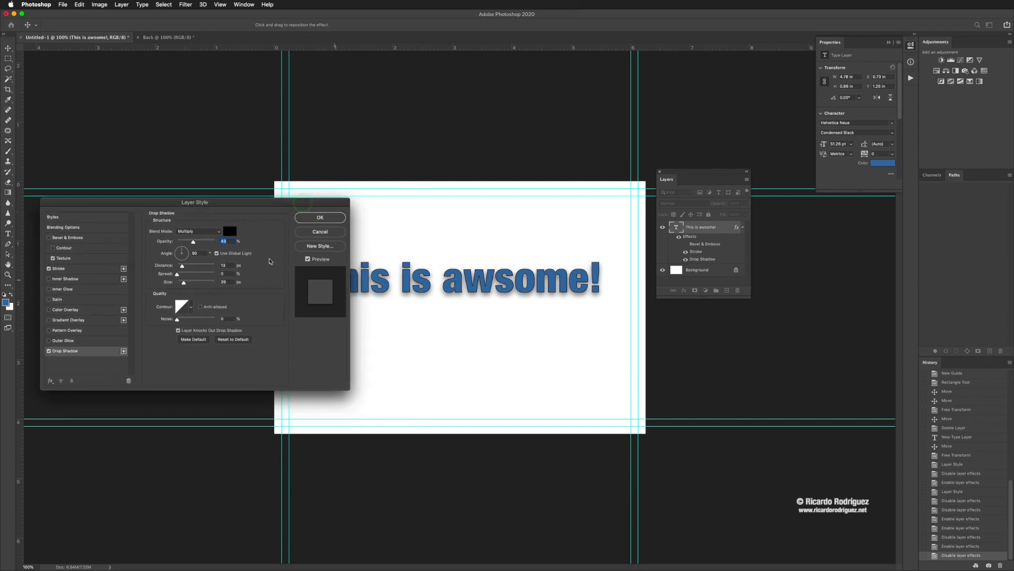
Set the drop shadow color to bright red, ee0c0c
{"action": "left_click", "coordinate": [230, 232]}
{"action": "left_click", "coordinate": [499, 238]}
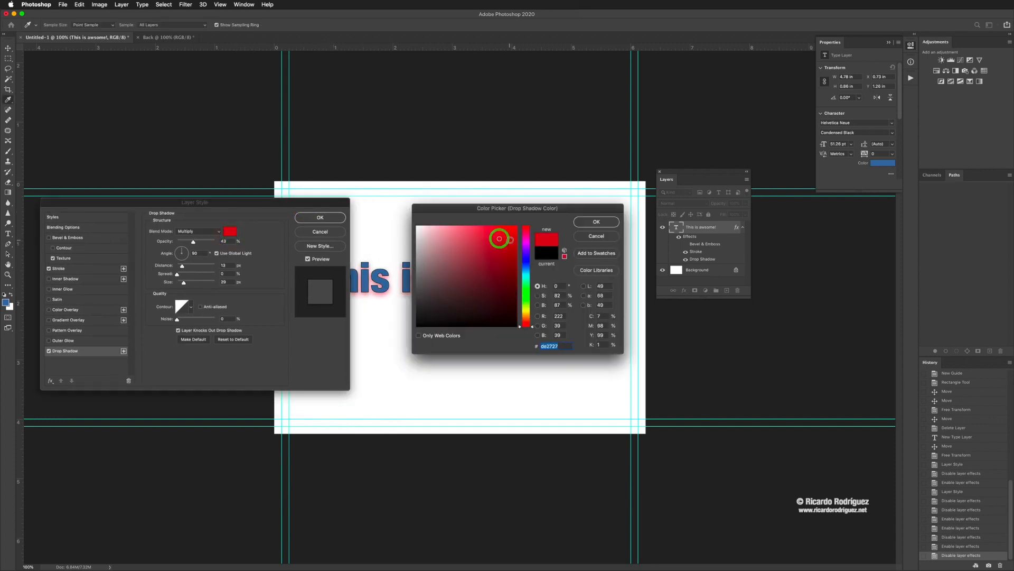
{"action": "left_click", "coordinate": [582, 221]}
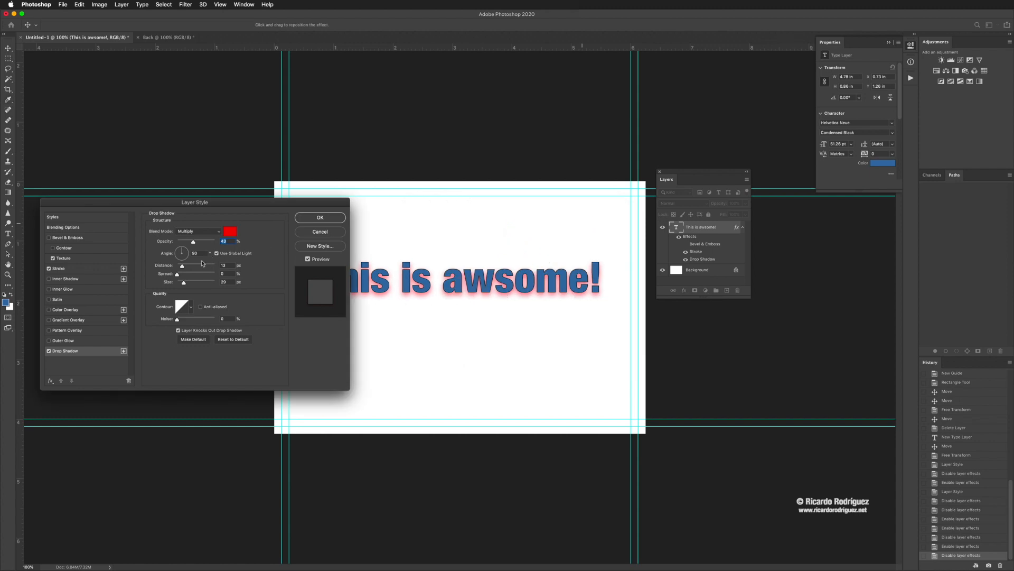
Set the drop shadow's opacity to 78% and its distance to 26 px
{"action": "mouse_move", "coordinate": [193, 242]}
{"action": "left_mouse_down"}
{"action": "mouse_move", "coordinate": [219, 244]}
{"action": "mouse_move", "coordinate": [197, 243]}
{"action": "left_mouse_up"}
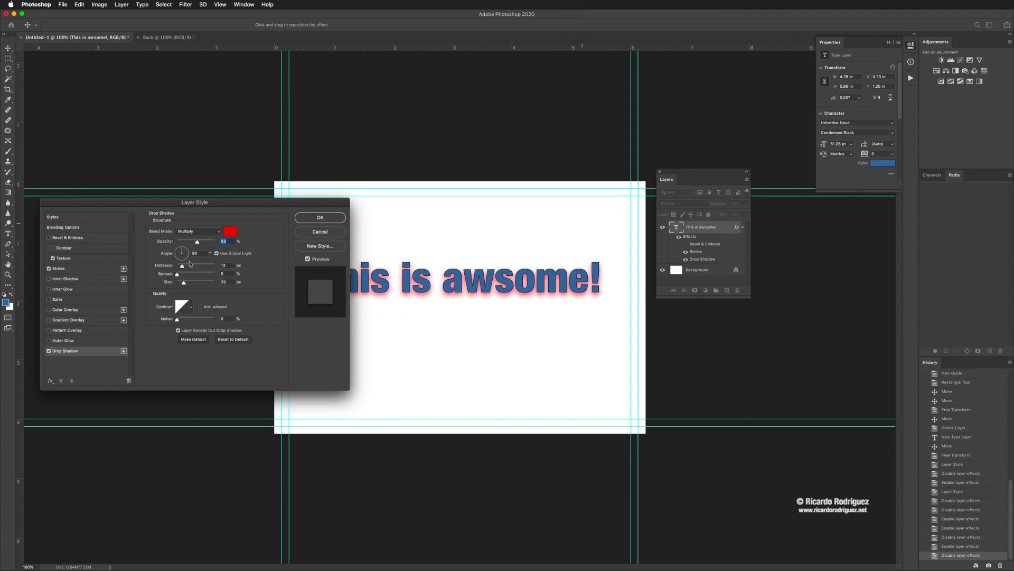
{"action": "left_click_drag", "start_coordinate": [198, 242], "coordinate": [220, 243]}
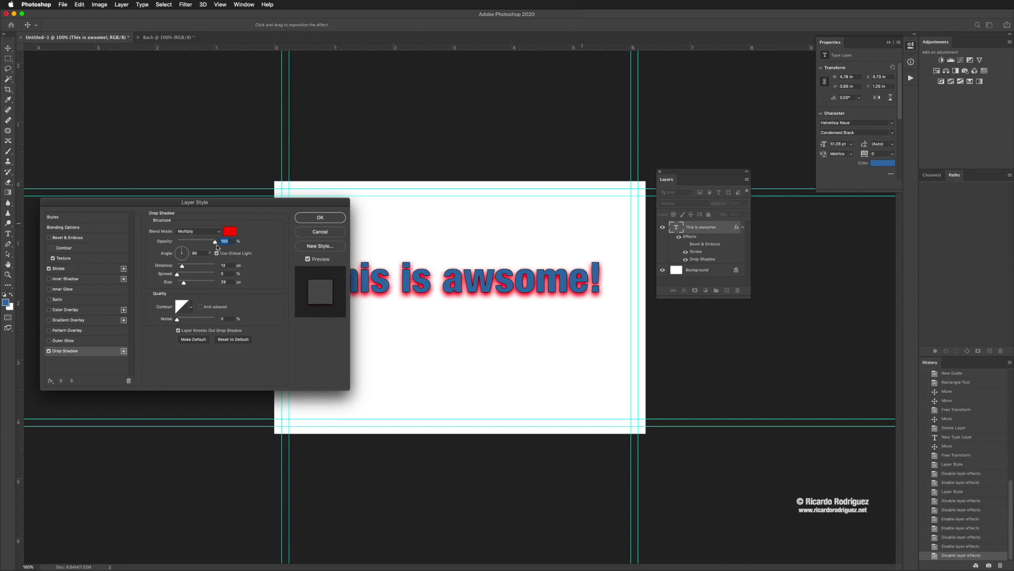
{"action": "left_click_drag", "start_coordinate": [216, 244], "coordinate": [207, 242]}
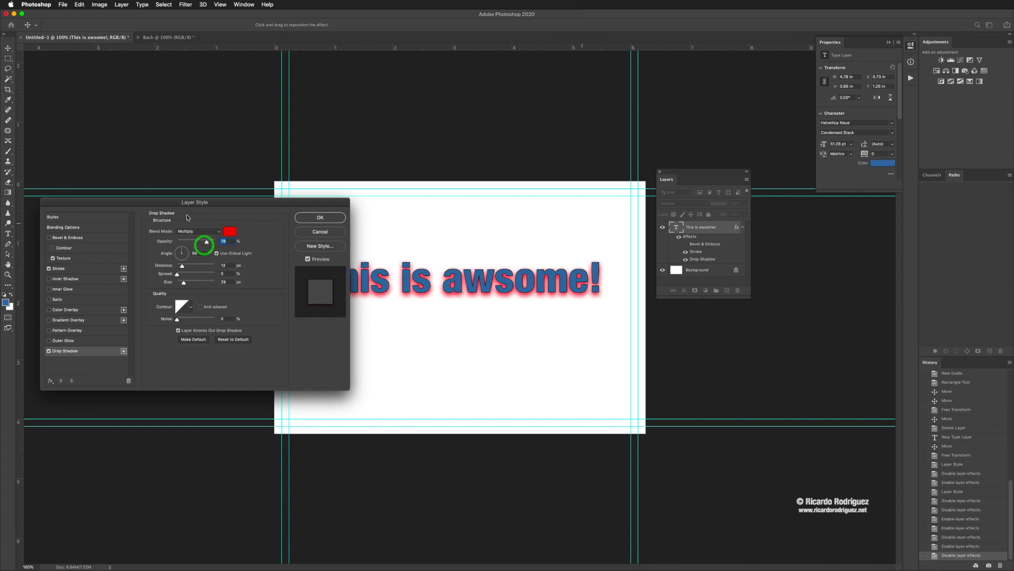
{"action": "left_click_drag", "start_coordinate": [190, 204], "coordinate": [369, 233]}
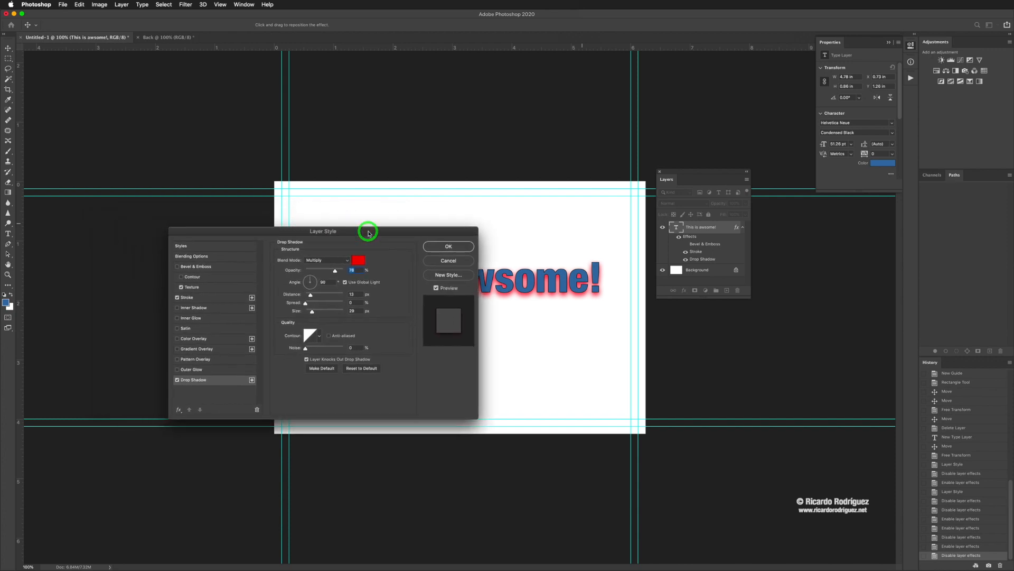
{"action": "key", "text": "alt"}
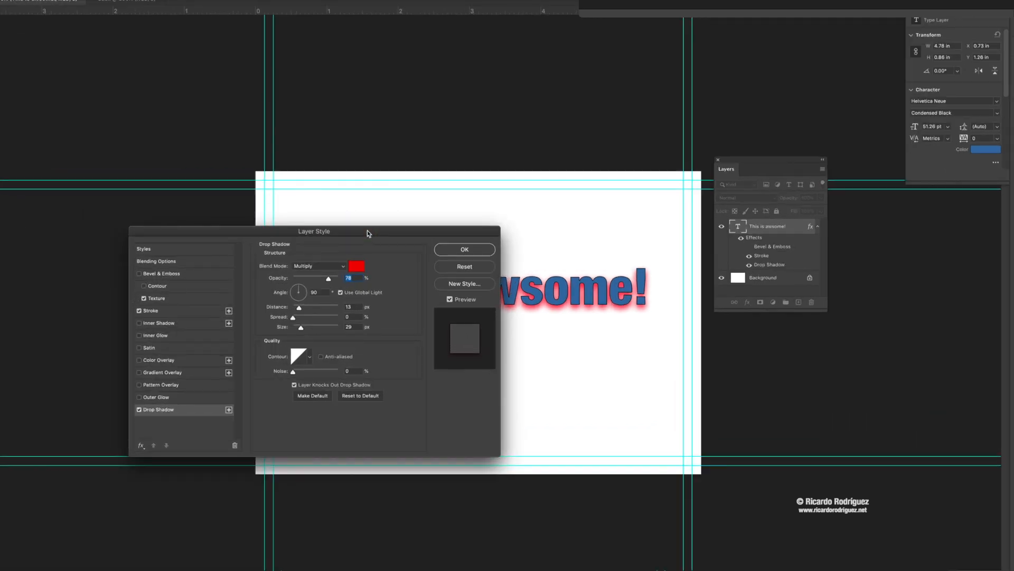
{"action": "left_click_drag", "start_coordinate": [364, 228], "coordinate": [365, 179]}
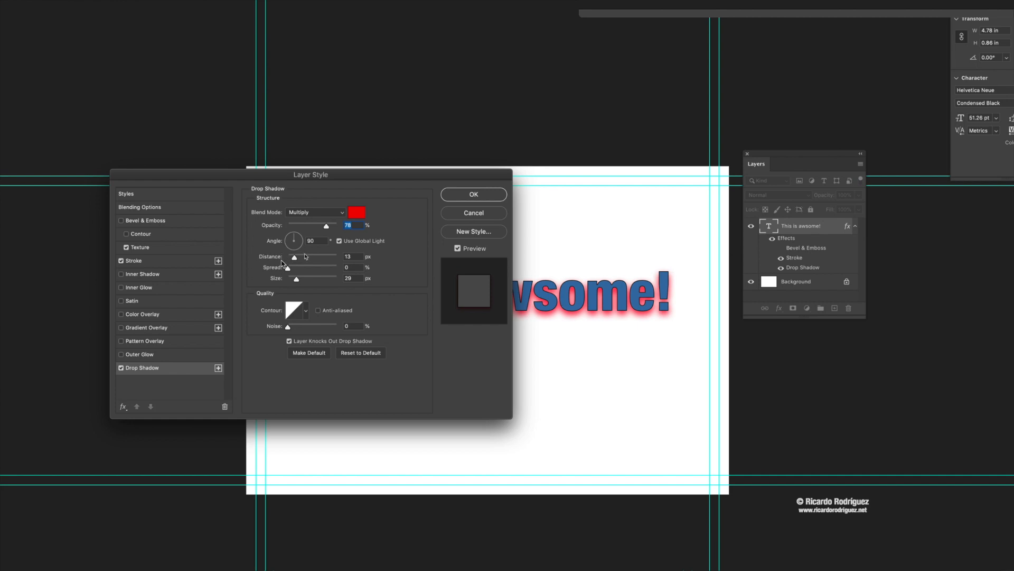
{"action": "mouse_move", "coordinate": [295, 257]}
{"action": "left_mouse_down"}
{"action": "mouse_move", "coordinate": [333, 261]}
{"action": "mouse_move", "coordinate": [300, 259]}
{"action": "left_mouse_up"}
Make the drop shadow black with a 4% spread and a 2 px size
{"action": "left_click", "coordinate": [358, 213]}
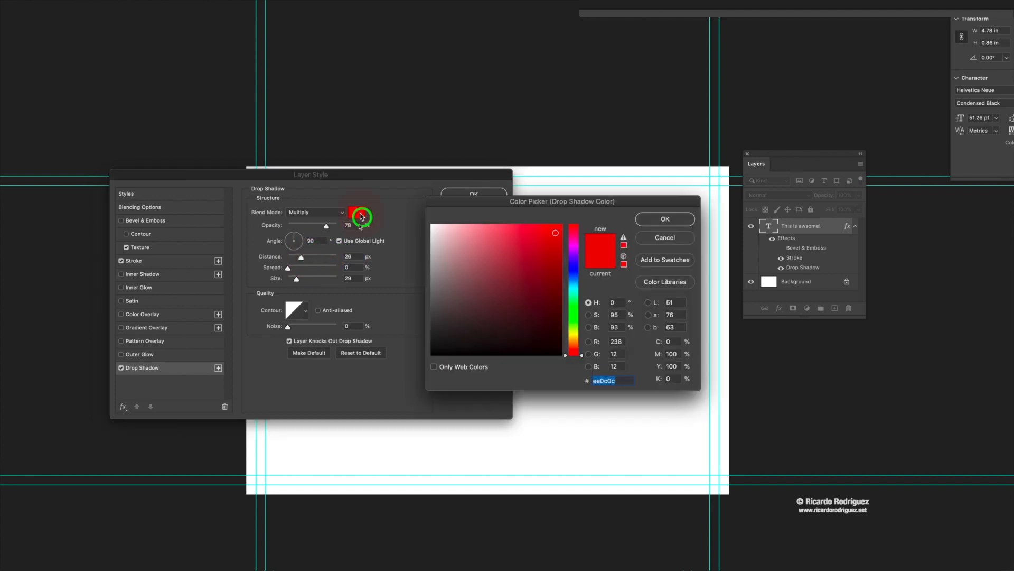
{"action": "left_click_drag", "start_coordinate": [471, 269], "coordinate": [399, 344]}
{"action": "left_click", "coordinate": [655, 222]}
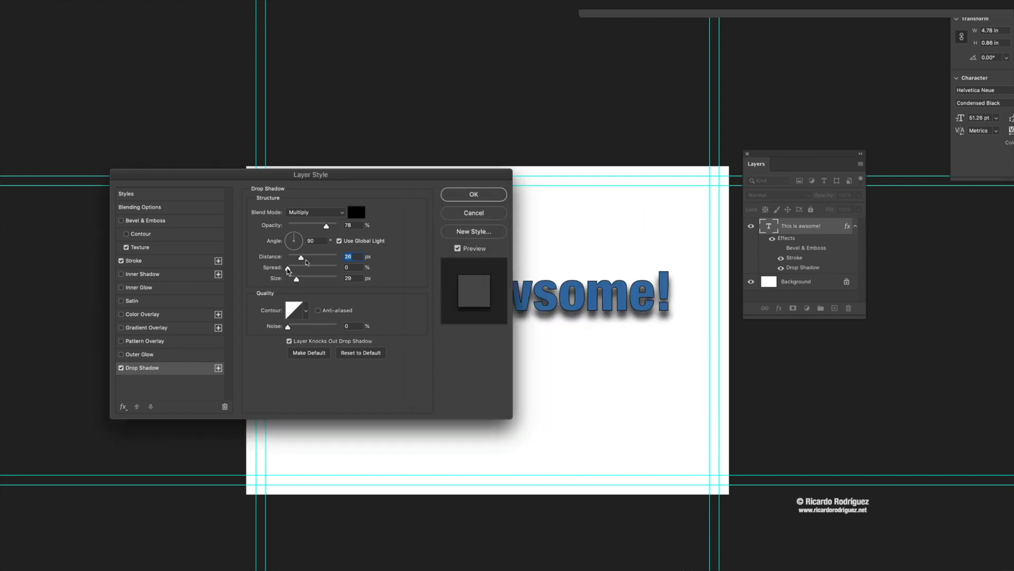
{"action": "mouse_move", "coordinate": [289, 267]}
{"action": "left_mouse_down"}
{"action": "mouse_move", "coordinate": [302, 280]}
{"action": "mouse_move", "coordinate": [289, 280]}
{"action": "left_mouse_up"}
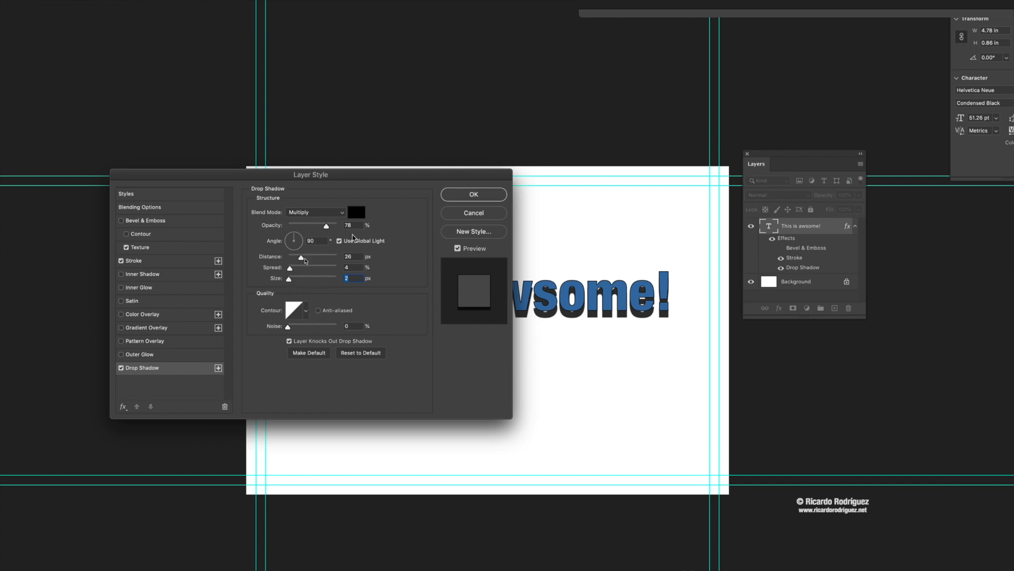
{"action": "left_click", "coordinate": [306, 311]}
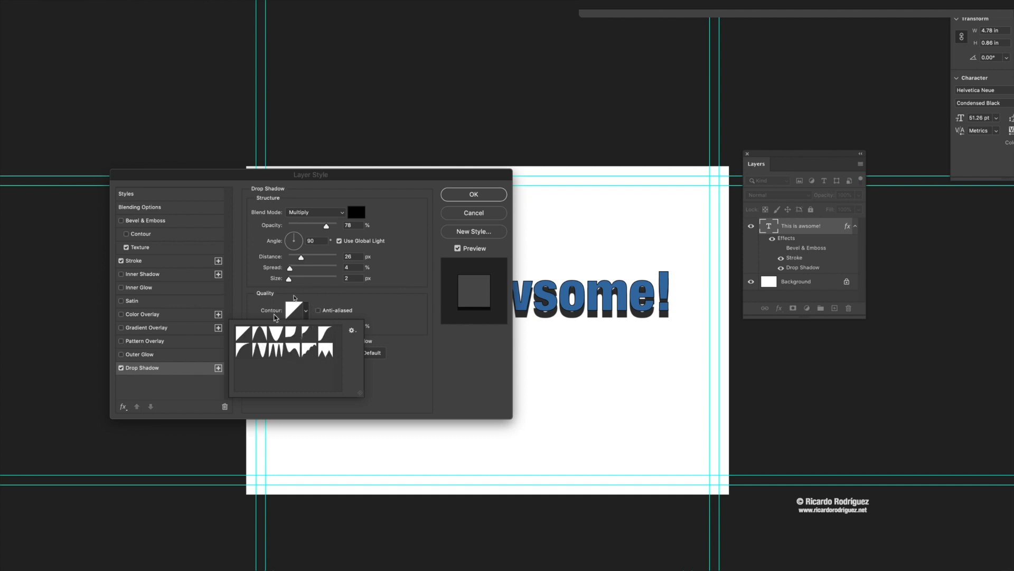
{"action": "left_click", "coordinate": [306, 278]}
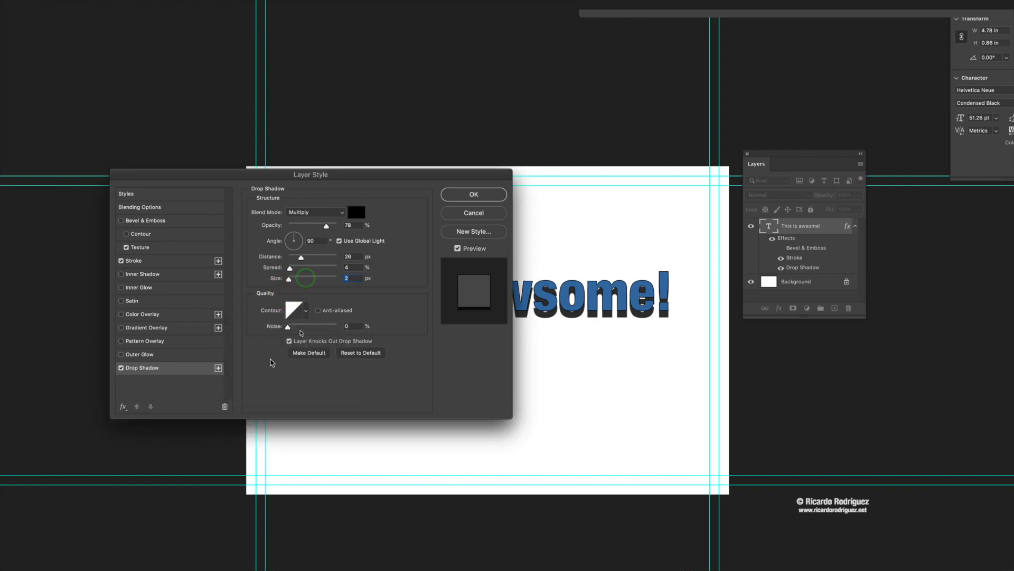
Set the drop shadow's noise to 27%
{"action": "left_click_drag", "start_coordinate": [288, 327], "coordinate": [313, 327]}
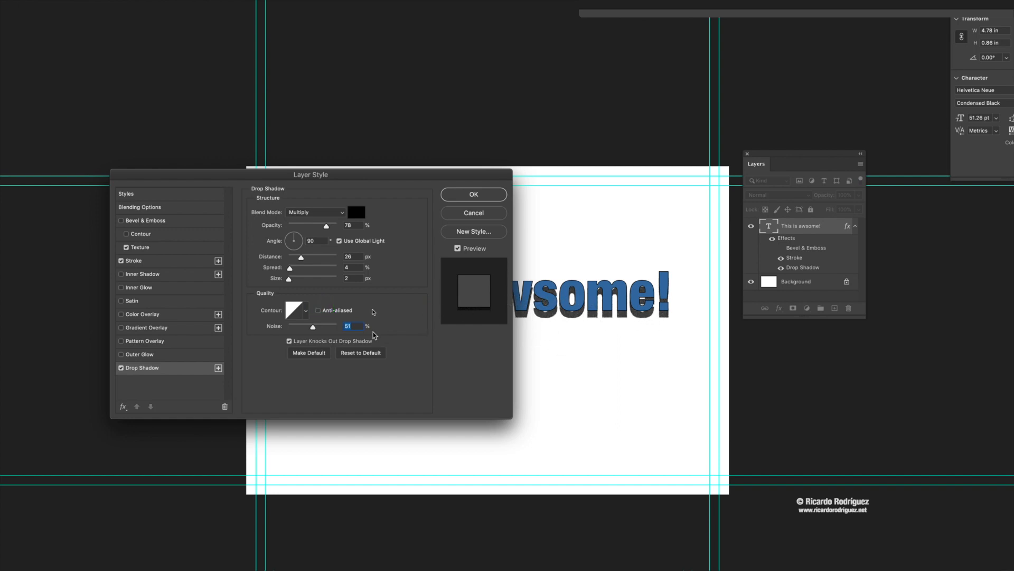
{"action": "left_click_drag", "start_coordinate": [313, 327], "coordinate": [301, 328]}
{"action": "left_click", "coordinate": [294, 329]}
Turn off the stroke and bevel texture effects, and set the drop shadow's distance to 24 px
{"action": "left_click_drag", "start_coordinate": [204, 196], "coordinate": [505, 347]}
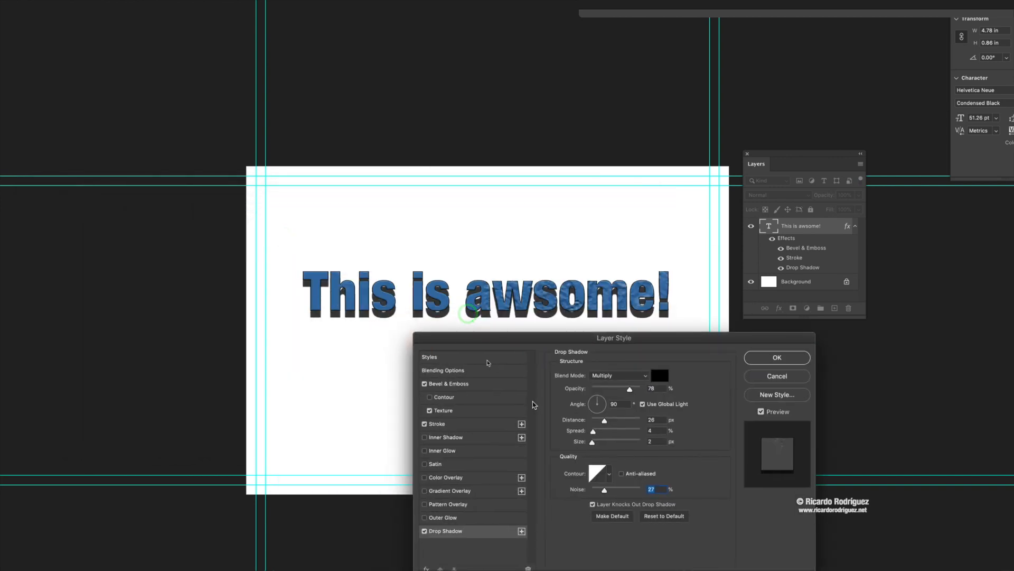
{"action": "left_click", "coordinate": [426, 423]}
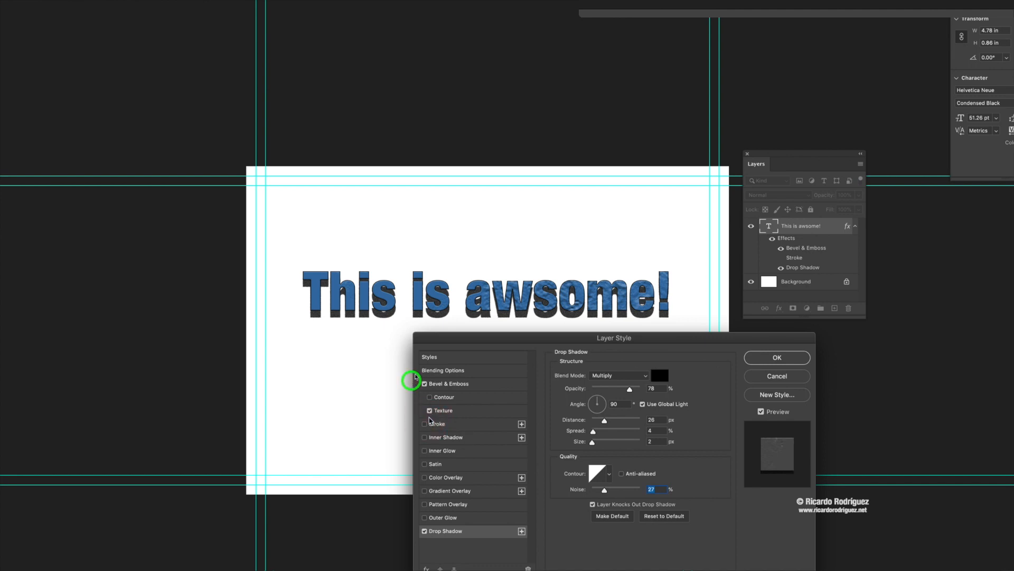
{"action": "left_click", "coordinate": [430, 410]}
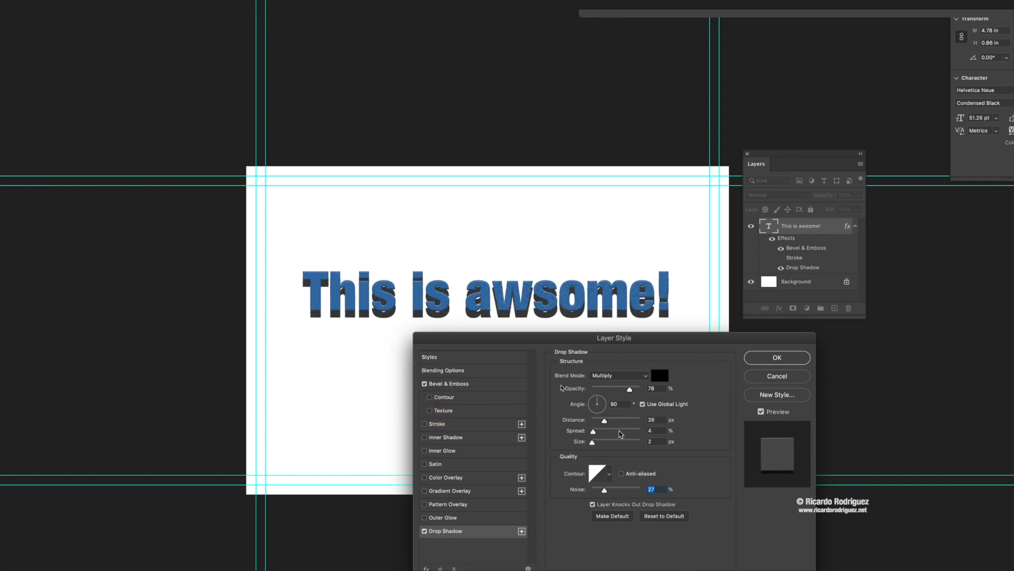
{"action": "left_click_drag", "start_coordinate": [604, 420], "coordinate": [604, 427]}
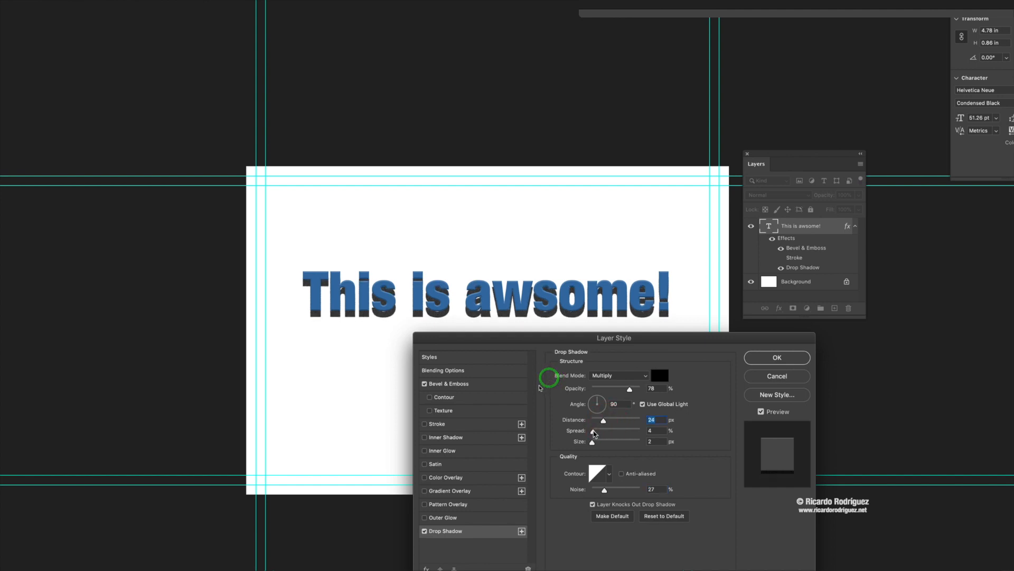
Try a bevel and emboss depth of 209% on the text, and discard the open layer style changes
{"action": "left_click", "coordinate": [469, 384]}
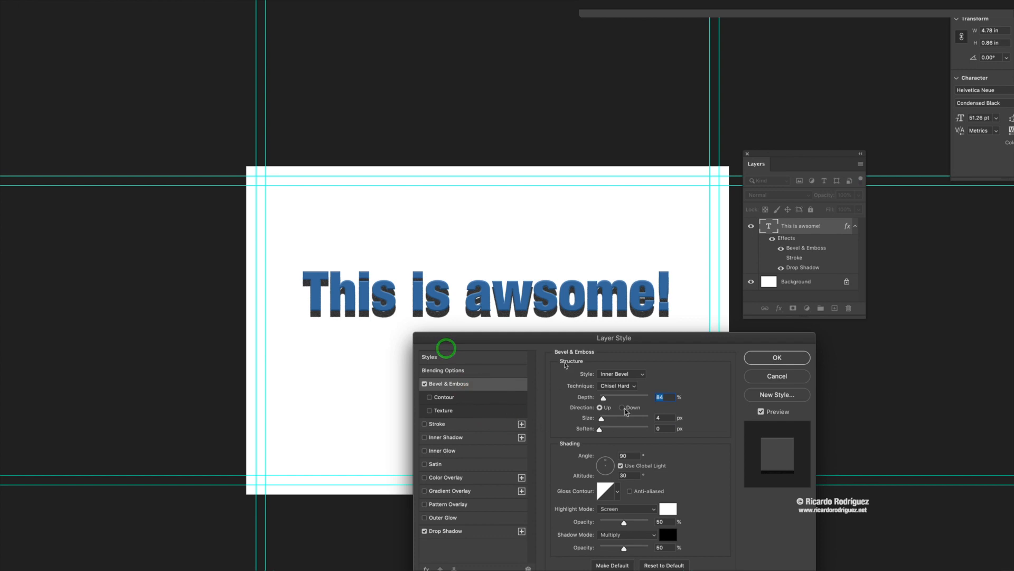
{"action": "left_click", "coordinate": [603, 398]}
{"action": "left_click_drag", "start_coordinate": [604, 401], "coordinate": [610, 400]}
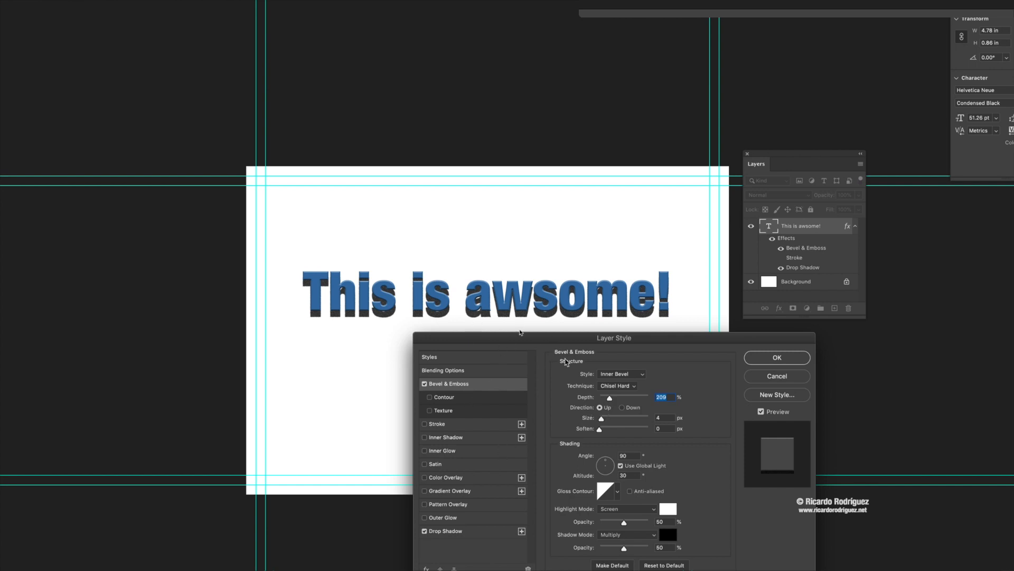
{"action": "left_click_drag", "start_coordinate": [550, 338], "coordinate": [406, 385]}
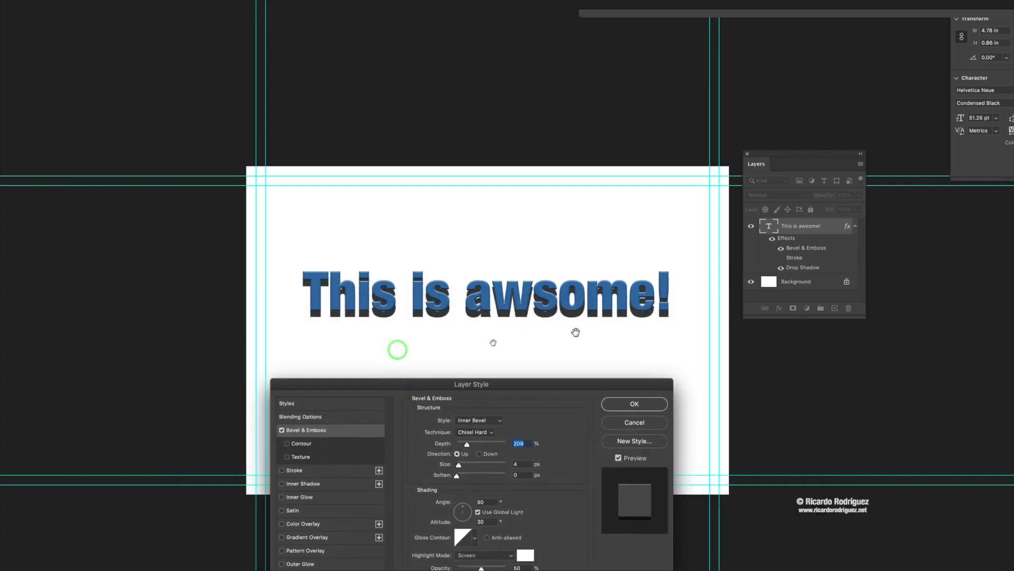
{"action": "left_click_drag", "start_coordinate": [521, 395], "coordinate": [515, 296]}
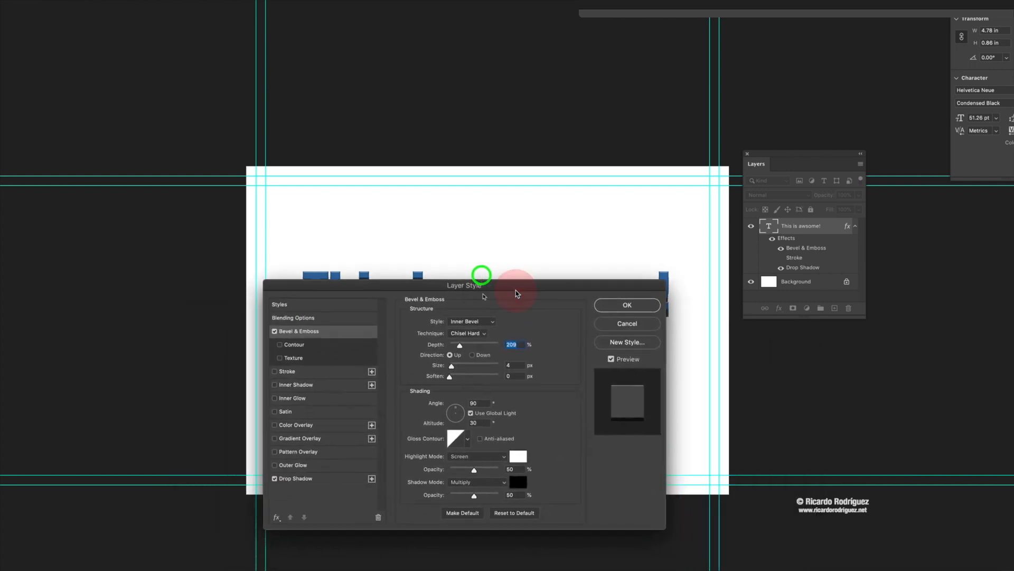
{"action": "left_click", "coordinate": [626, 324]}
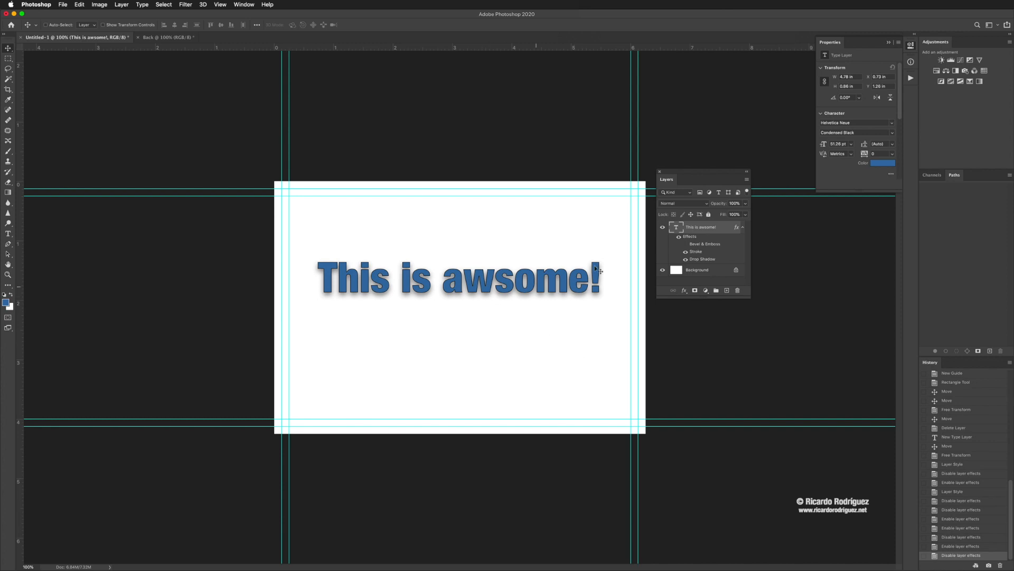
Hide the heading's drop shadow and stroke effects, and move the heading to about X 0.46 in, Y 0.5 in
{"action": "left_click", "coordinate": [687, 258]}
{"action": "left_click", "coordinate": [685, 251]}
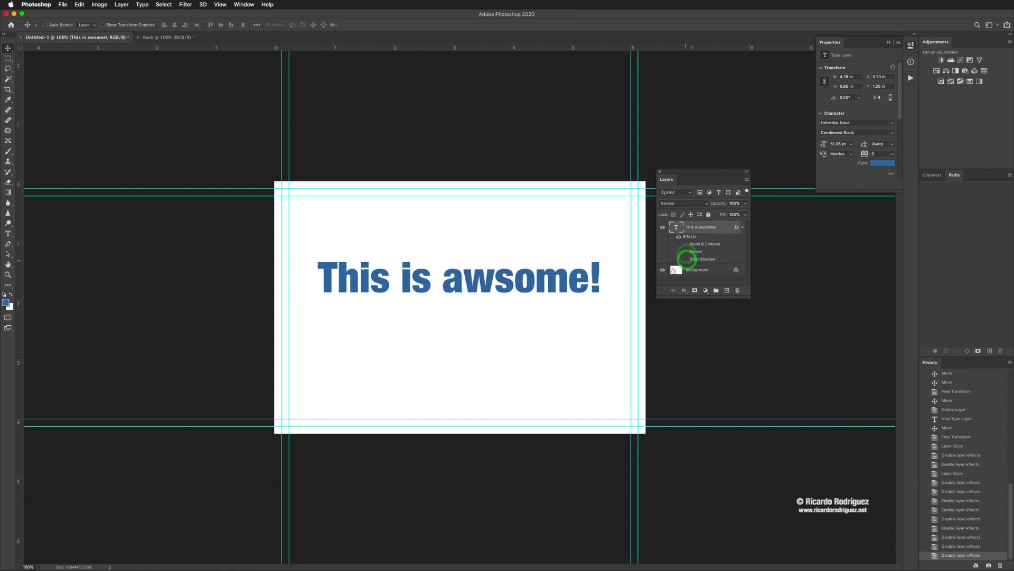
{"action": "left_click_drag", "start_coordinate": [498, 286], "coordinate": [474, 243]}
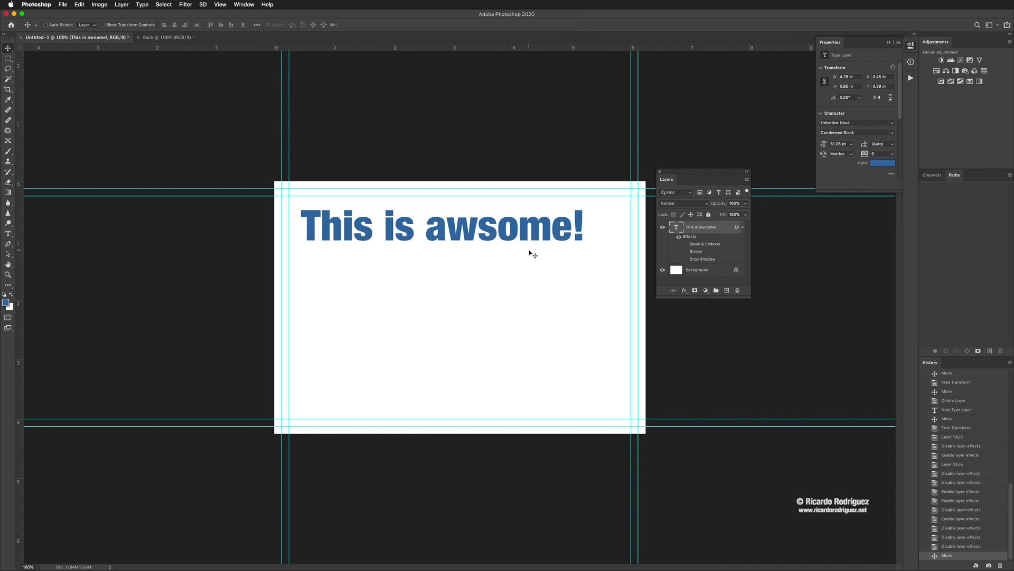
{"action": "left_click_drag", "start_coordinate": [438, 240], "coordinate": [450, 248]}
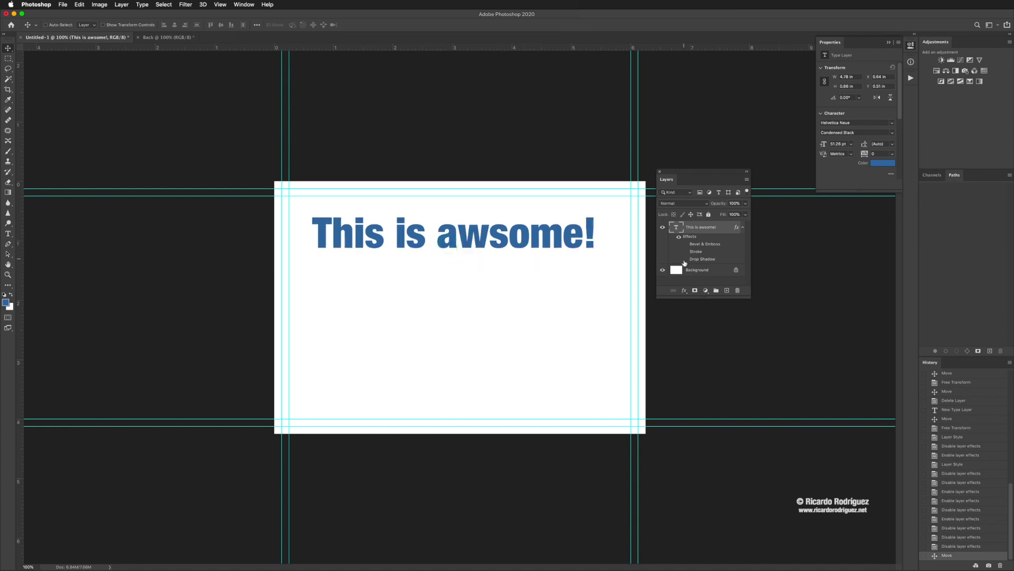
{"action": "left_click", "coordinate": [682, 259]}
{"action": "left_click", "coordinate": [682, 259]}
{"action": "left_click", "coordinate": [702, 258]}
{"action": "mouse_move", "coordinate": [478, 244]}
{"action": "left_mouse_down"}
{"action": "mouse_move", "coordinate": [463, 228]}
{"action": "mouse_move", "coordinate": [467, 241]}
{"action": "left_mouse_up"}
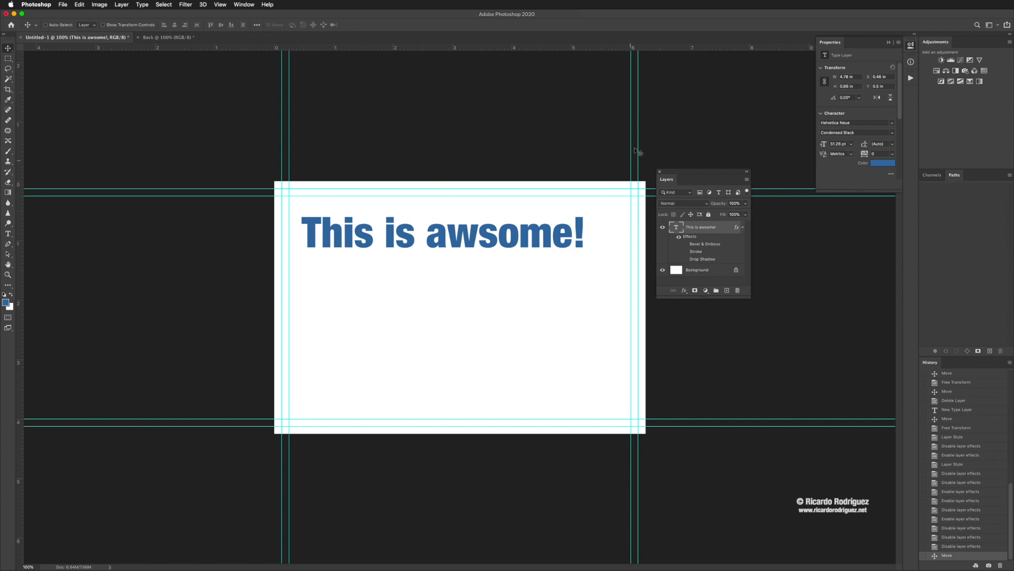
Show the Character and Paragraph panels and float them side by side above the artwork
{"action": "left_click", "coordinate": [244, 5]}
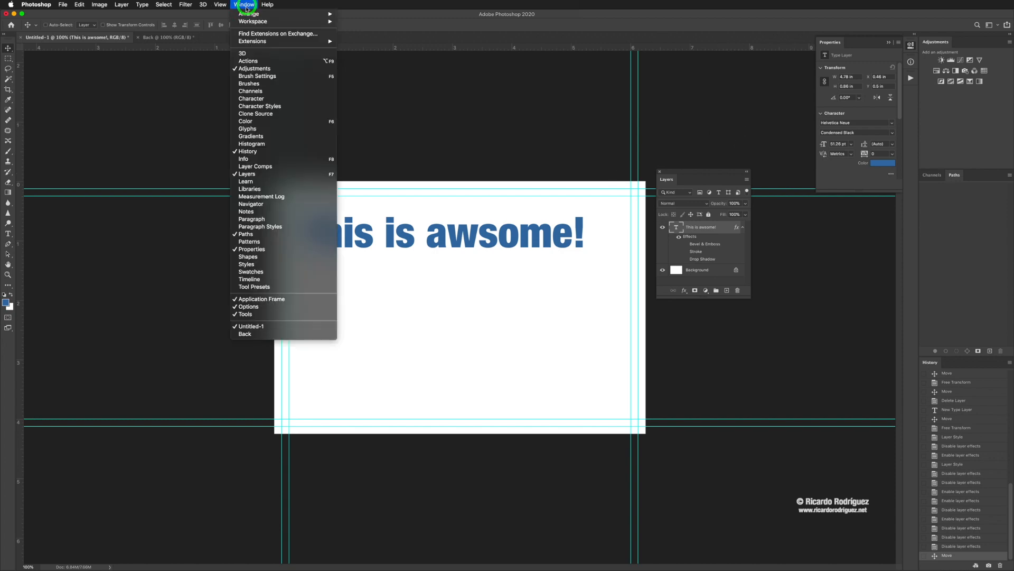
{"action": "left_click", "coordinate": [261, 219]}
{"action": "left_click", "coordinate": [828, 58]}
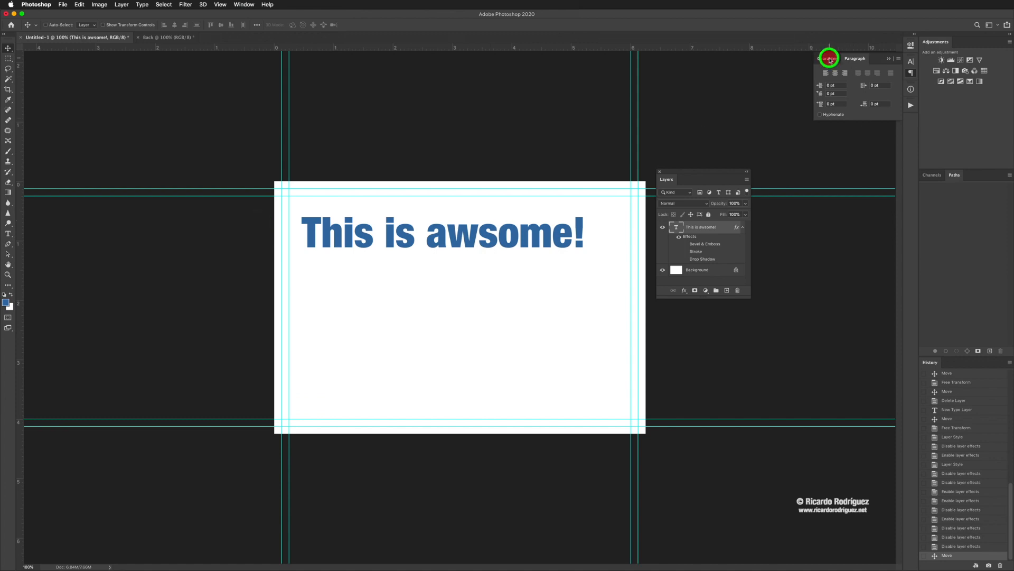
{"action": "left_click_drag", "start_coordinate": [838, 62], "coordinate": [485, 82]}
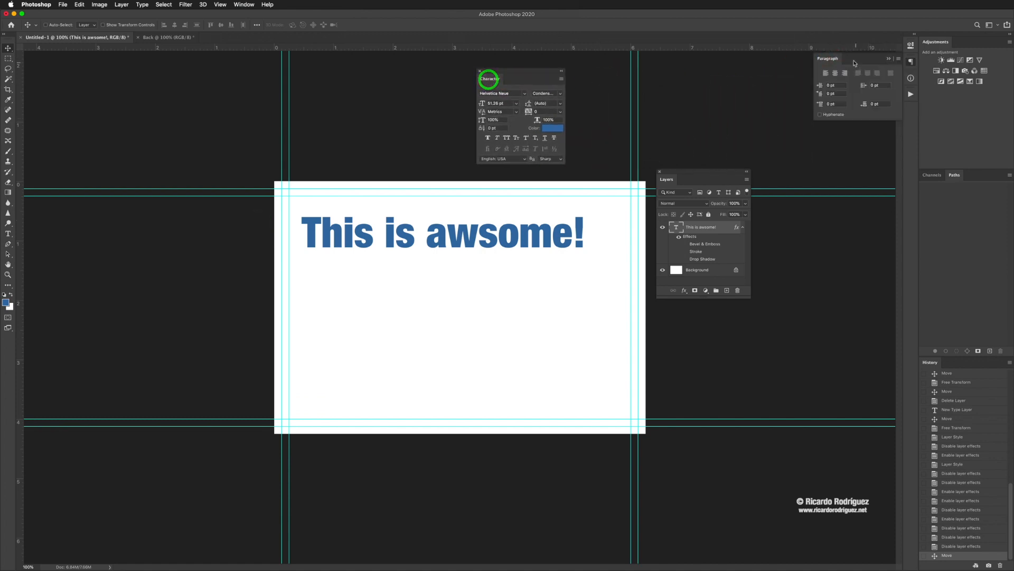
{"action": "left_click_drag", "start_coordinate": [828, 58], "coordinate": [578, 80]}
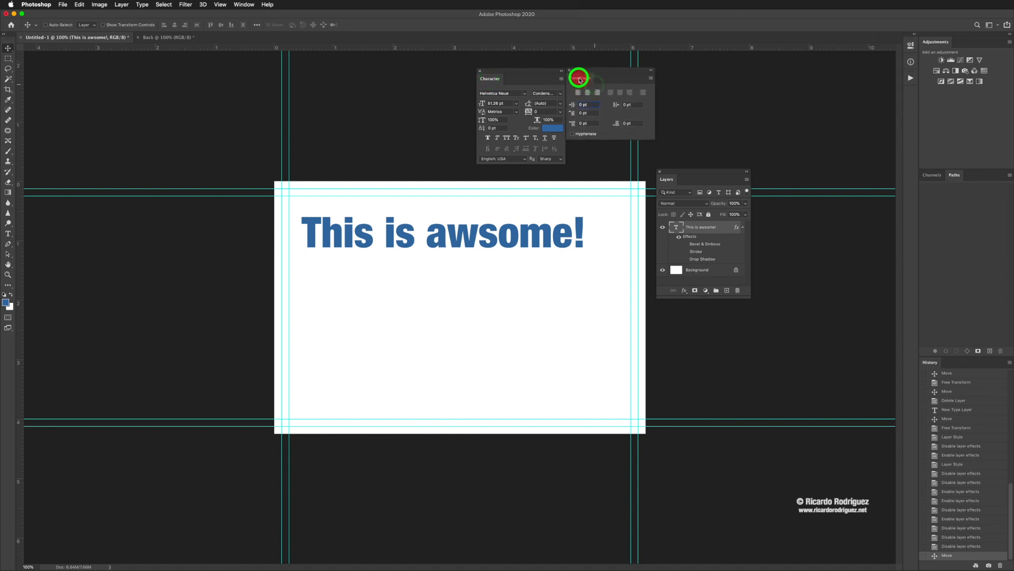
{"action": "left_click", "coordinate": [597, 159]}
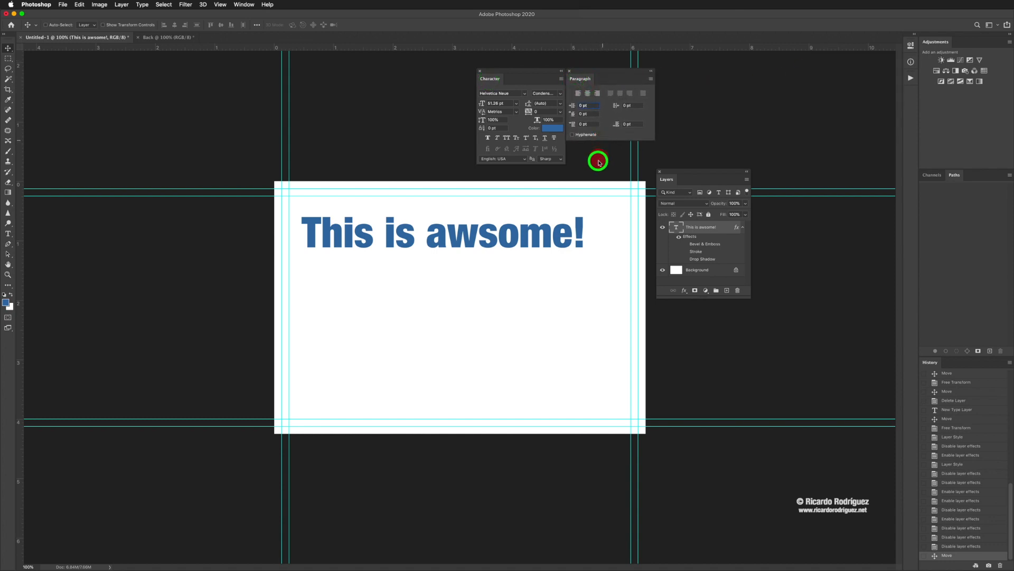
Create a paragraph text box with the Lorem ipsum placeholder below the heading, try centre and right alignment, and leave it left-aligned
{"action": "key", "text": "t"}
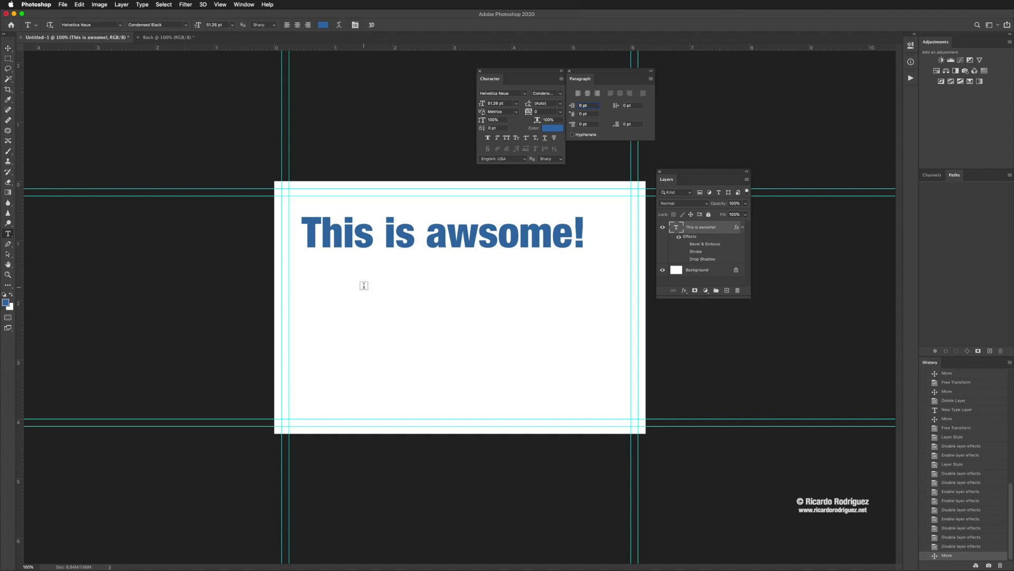
{"action": "left_click_drag", "start_coordinate": [361, 268], "coordinate": [599, 383]}
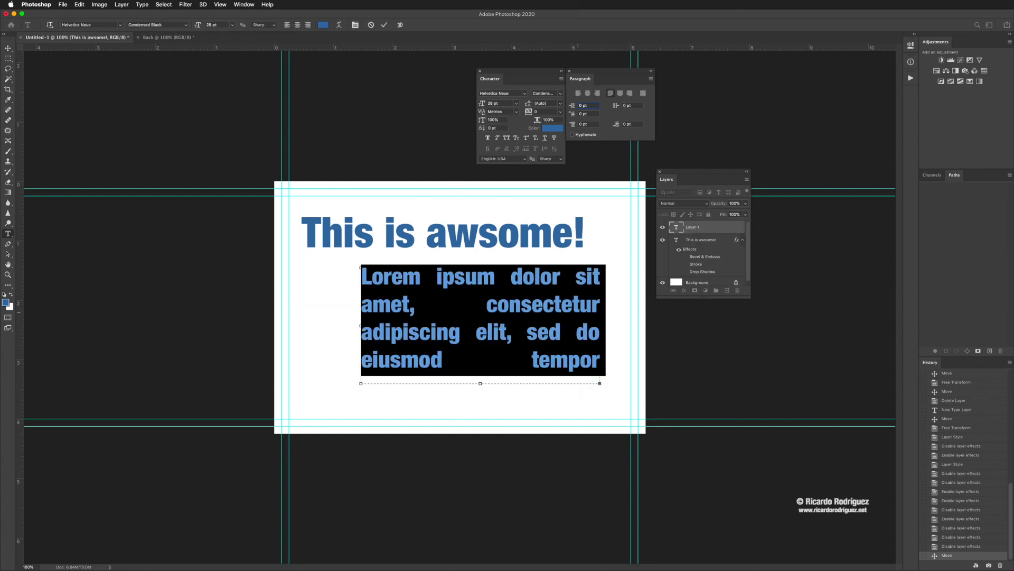
{"action": "left_click", "coordinate": [579, 94]}
{"action": "left_click", "coordinate": [588, 94]}
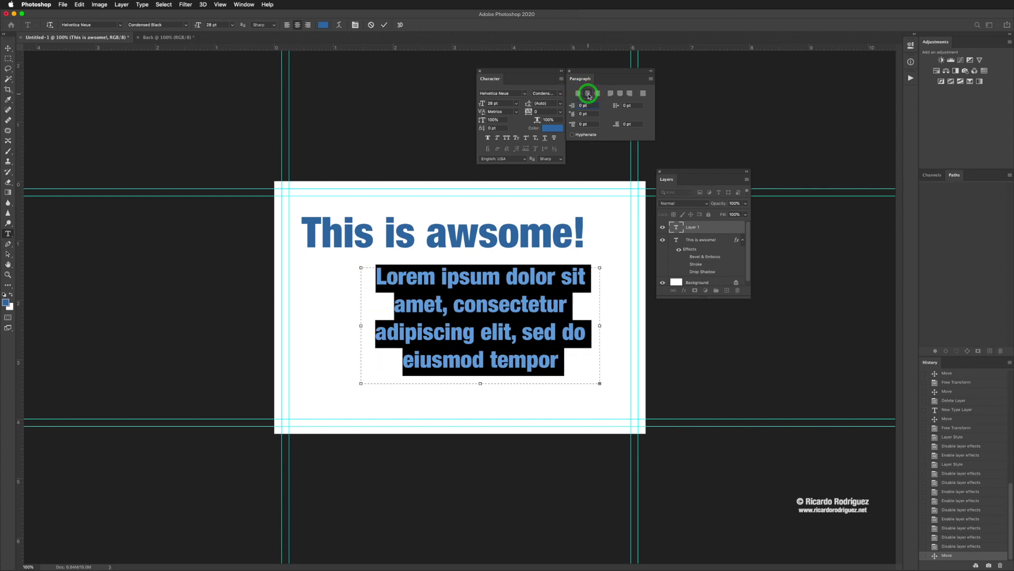
{"action": "left_click", "coordinate": [599, 94]}
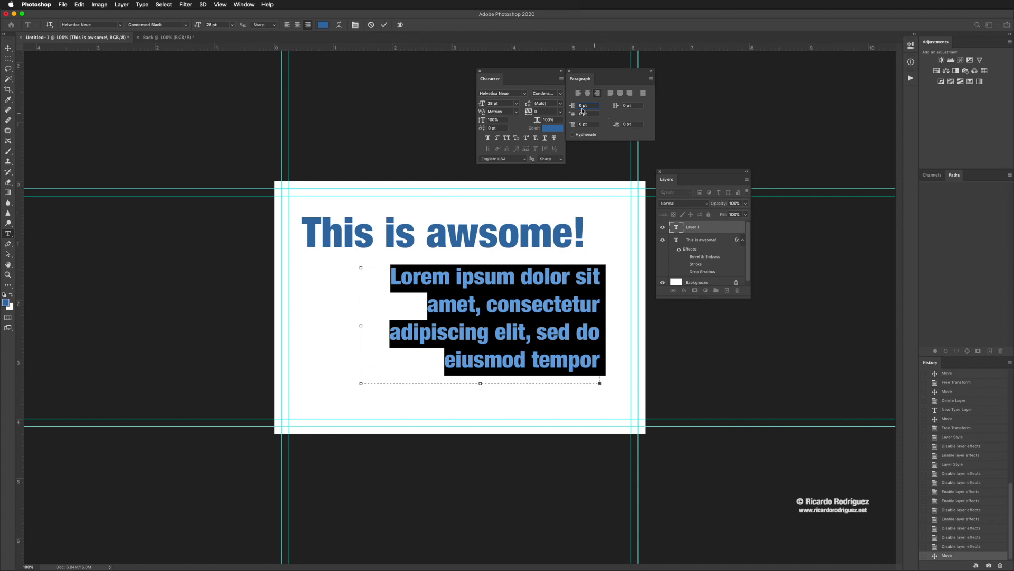
{"action": "left_click", "coordinate": [579, 94]}
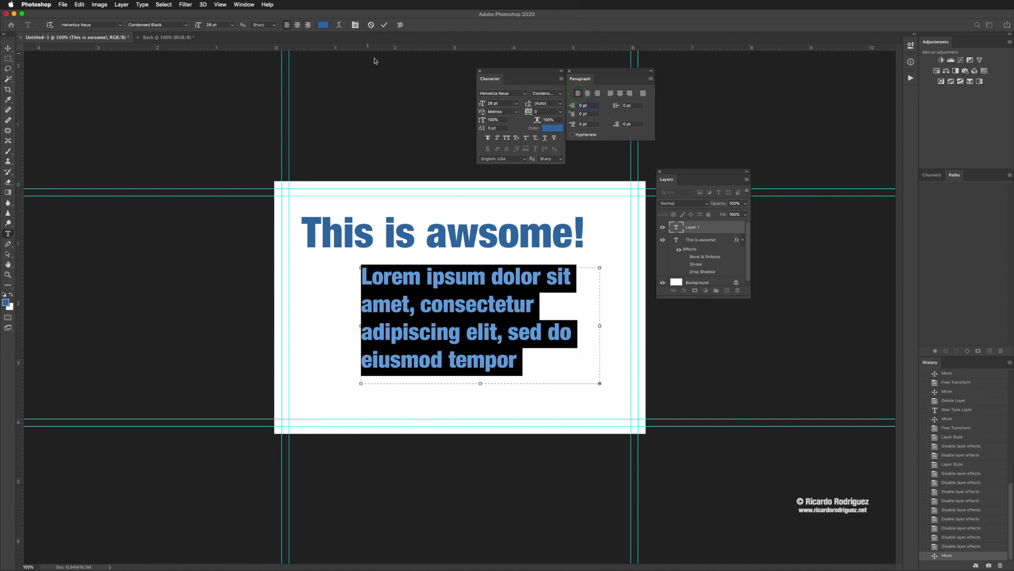
Warp the "This is awsome!" heading with the Arc style at +50% bend, and shift it down inside the page
{"action": "left_click", "coordinate": [697, 239]}
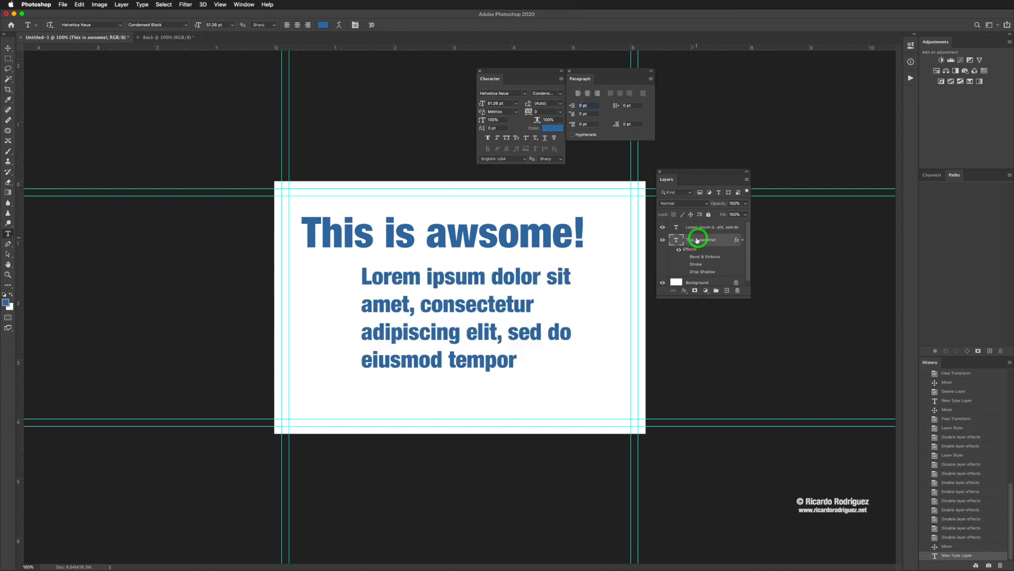
{"action": "left_click", "coordinate": [339, 25]}
{"action": "left_click_drag", "start_coordinate": [481, 241], "coordinate": [423, 292]}
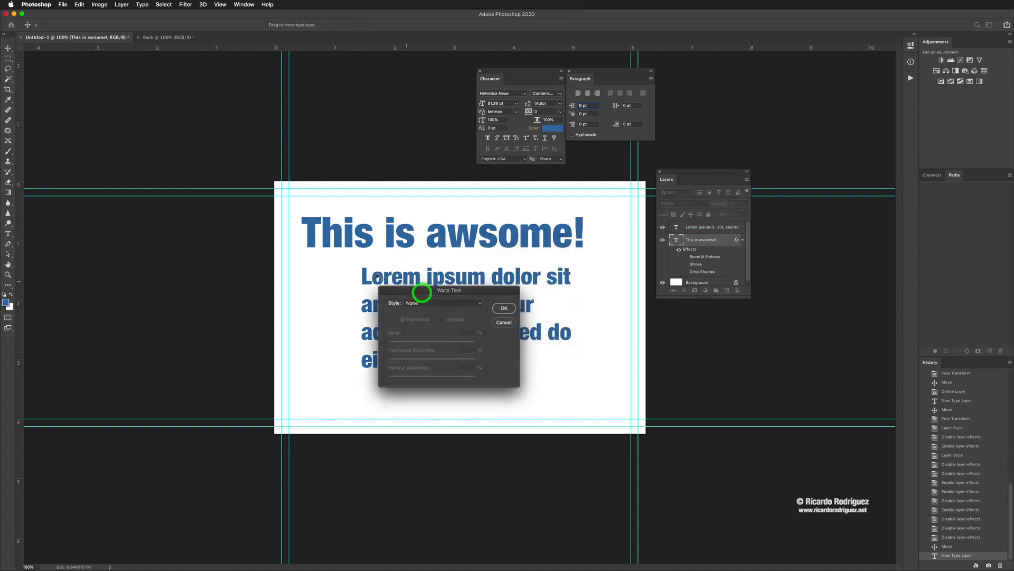
{"action": "left_click", "coordinate": [448, 303]}
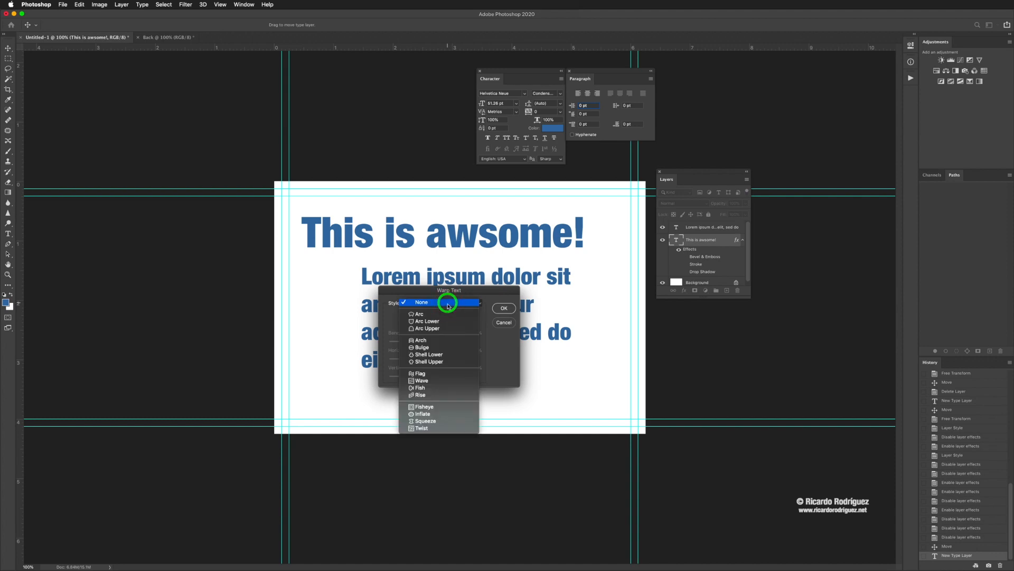
{"action": "left_click", "coordinate": [442, 317]}
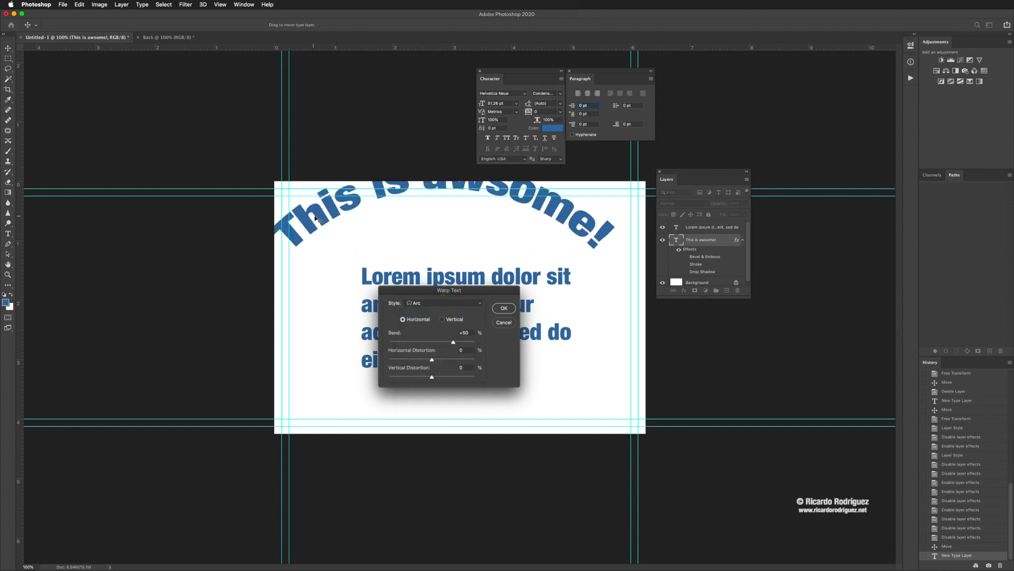
{"action": "left_click_drag", "start_coordinate": [318, 219], "coordinate": [323, 247]}
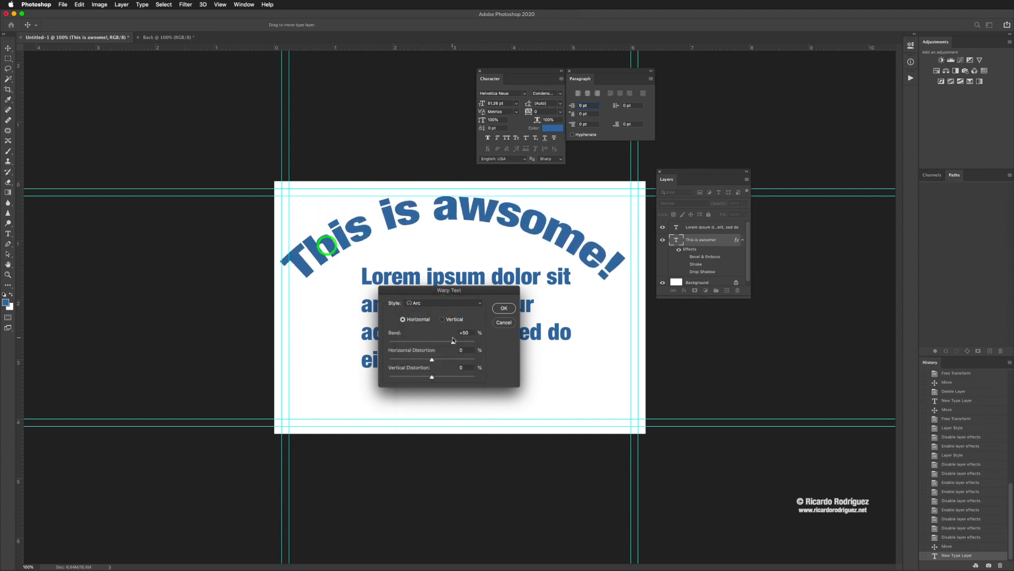
Try the Shell Lower warp style on the heading, and switch back to Arc
{"action": "left_click", "coordinate": [437, 306]}
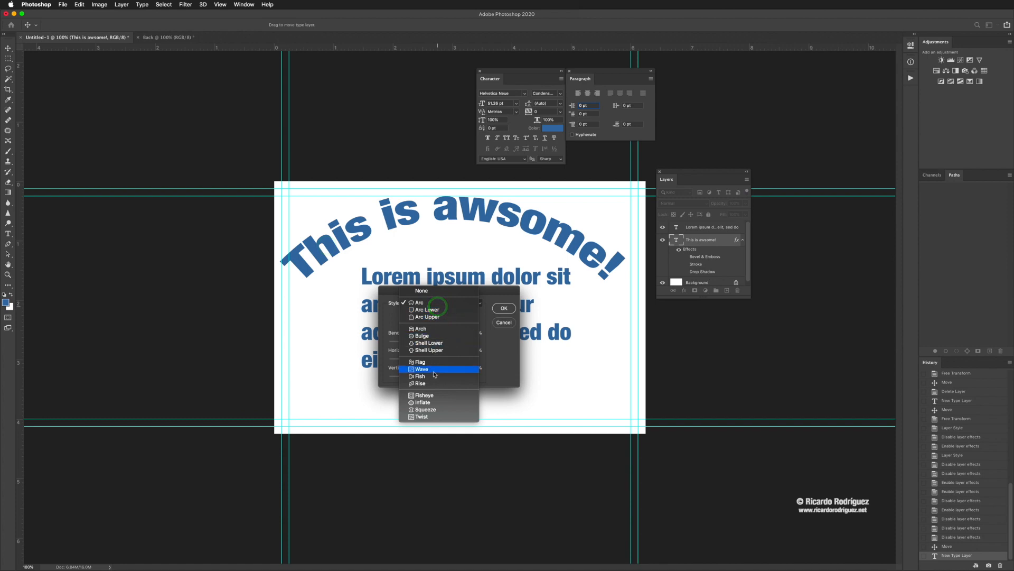
{"action": "left_click", "coordinate": [430, 343]}
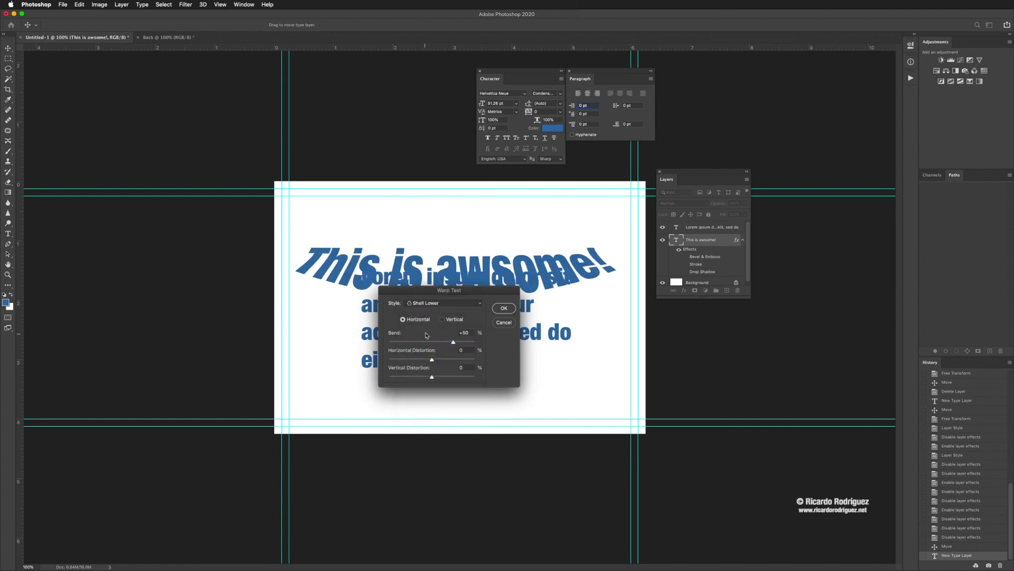
{"action": "left_click", "coordinate": [439, 304]}
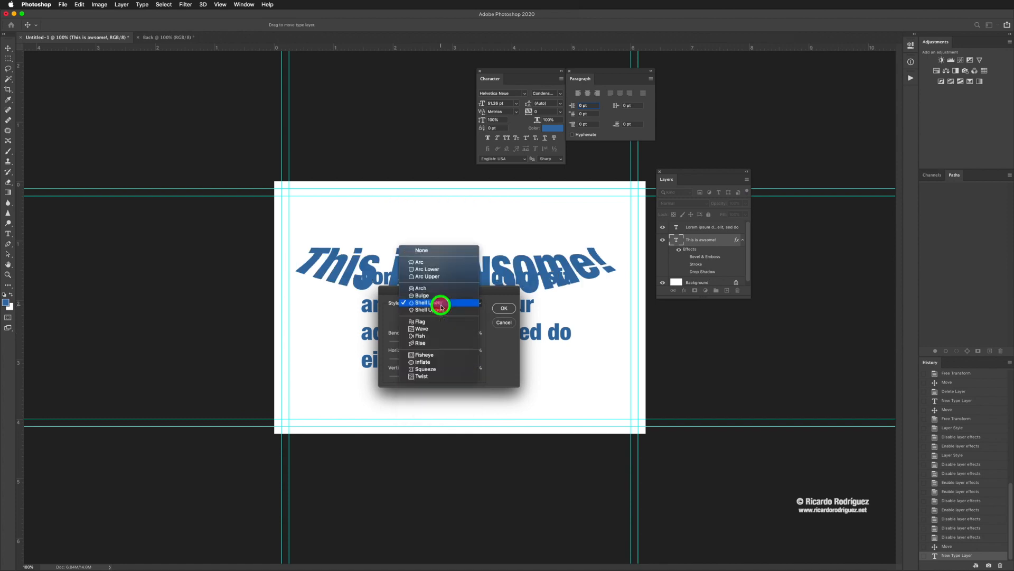
{"action": "left_click", "coordinate": [431, 261]}
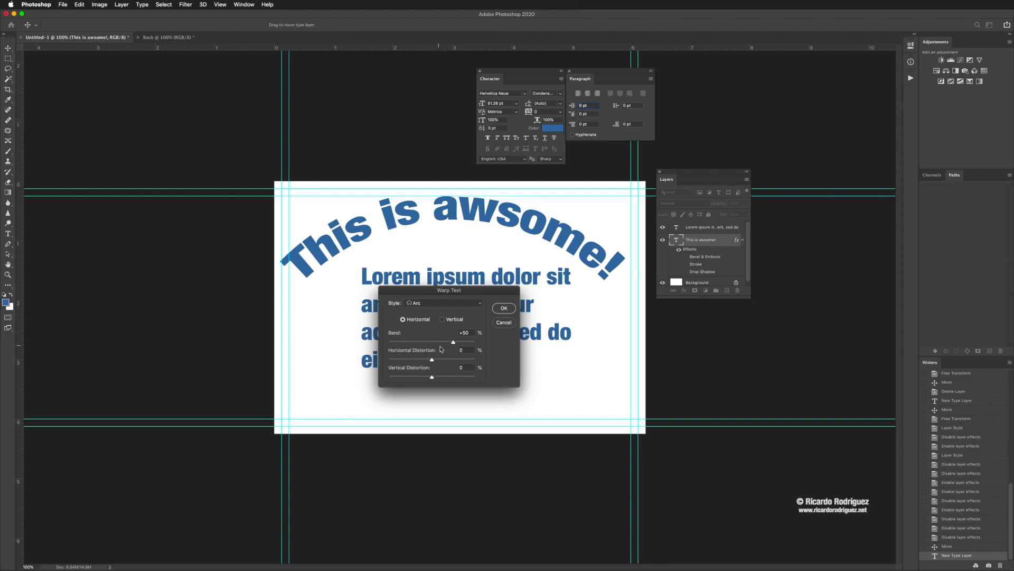
Set the heading's Arc warp to +27% bend and +45% horizontal distortion
{"action": "left_click_drag", "start_coordinate": [453, 344], "coordinate": [441, 345]}
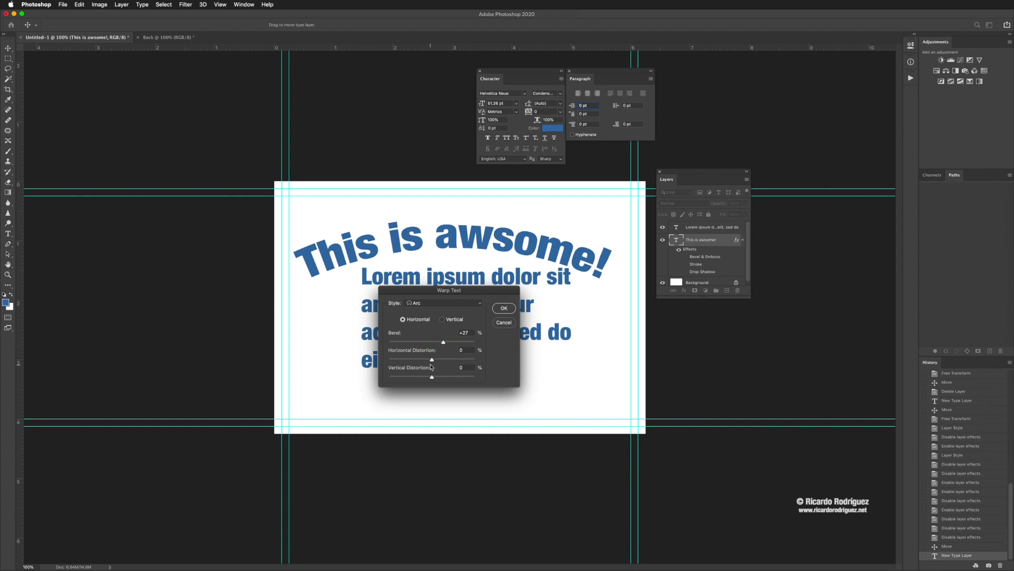
{"action": "left_click_drag", "start_coordinate": [431, 363], "coordinate": [451, 362]}
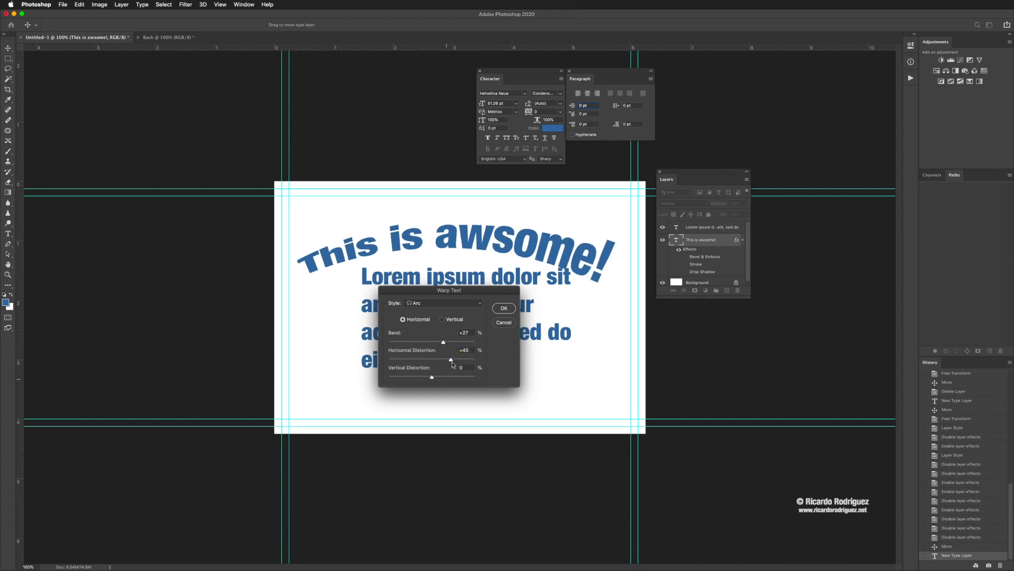
{"action": "left_click", "coordinate": [453, 363]}
Switch the heading's warp style from Arc to Flag and apply the warp
{"action": "left_click", "coordinate": [441, 304]}
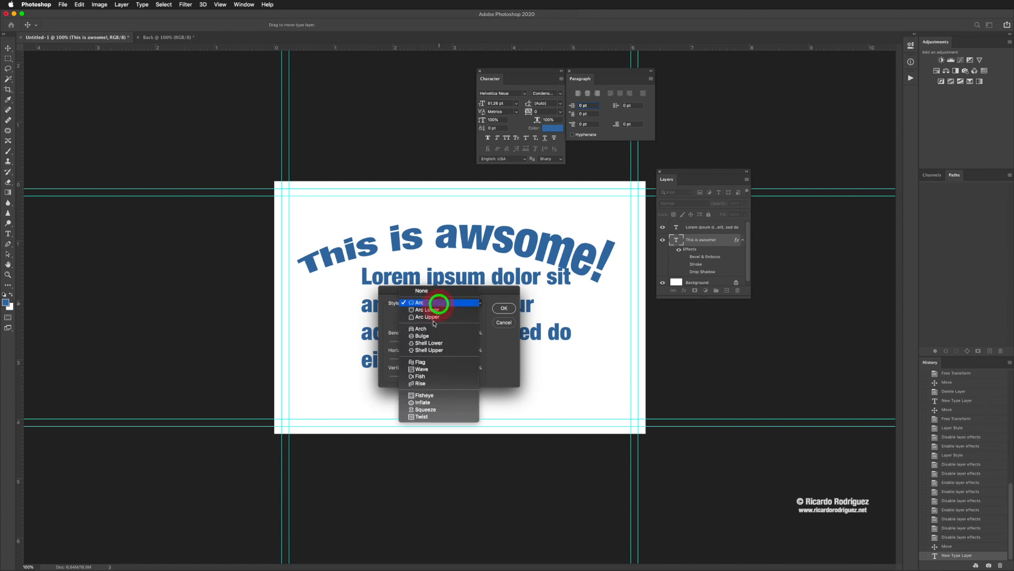
{"action": "left_click", "coordinate": [424, 362]}
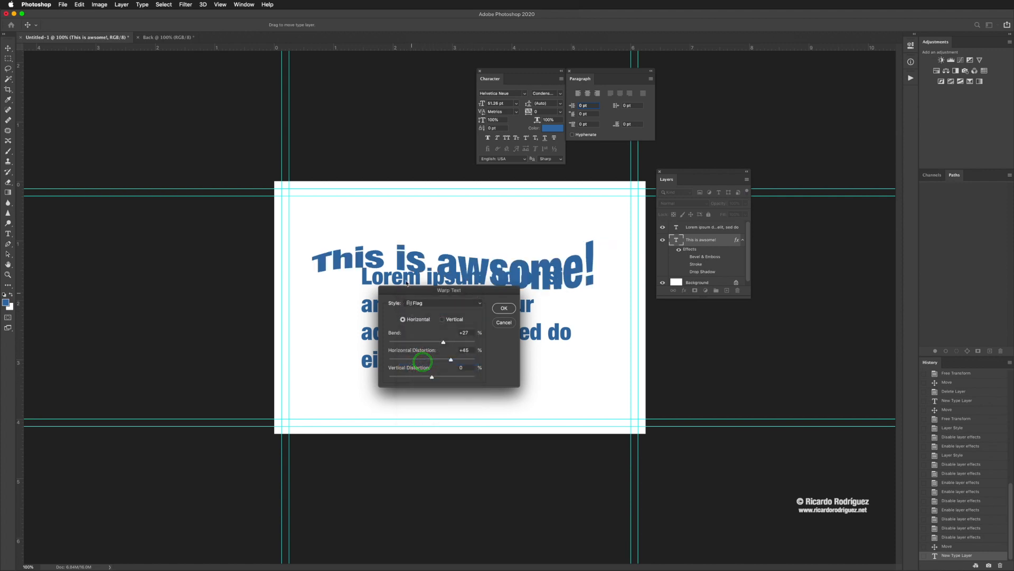
{"action": "left_click", "coordinate": [403, 246]}
{"action": "left_click", "coordinate": [420, 254]}
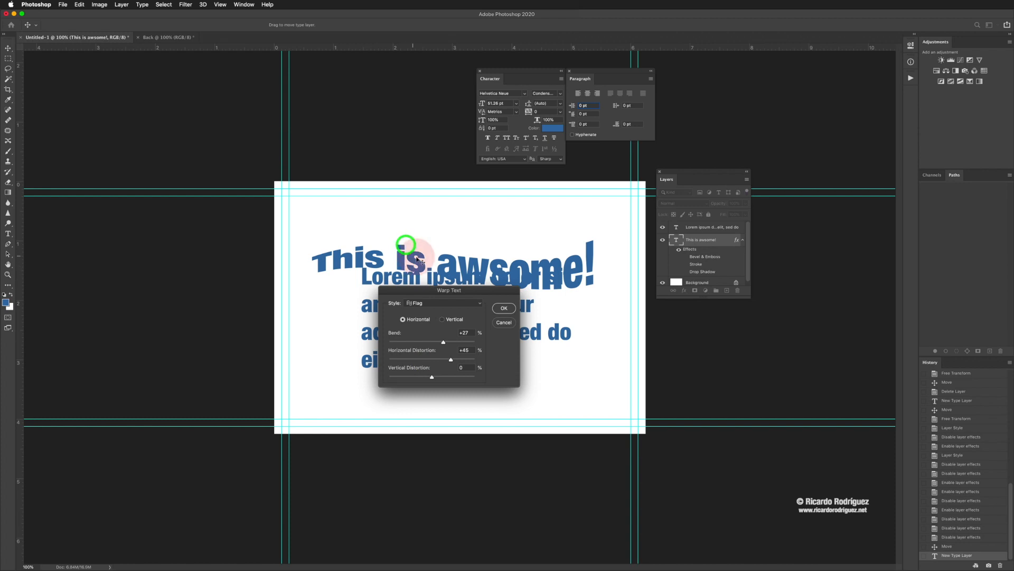
{"action": "left_click", "coordinate": [402, 237]}
{"action": "left_click", "coordinate": [684, 241]}
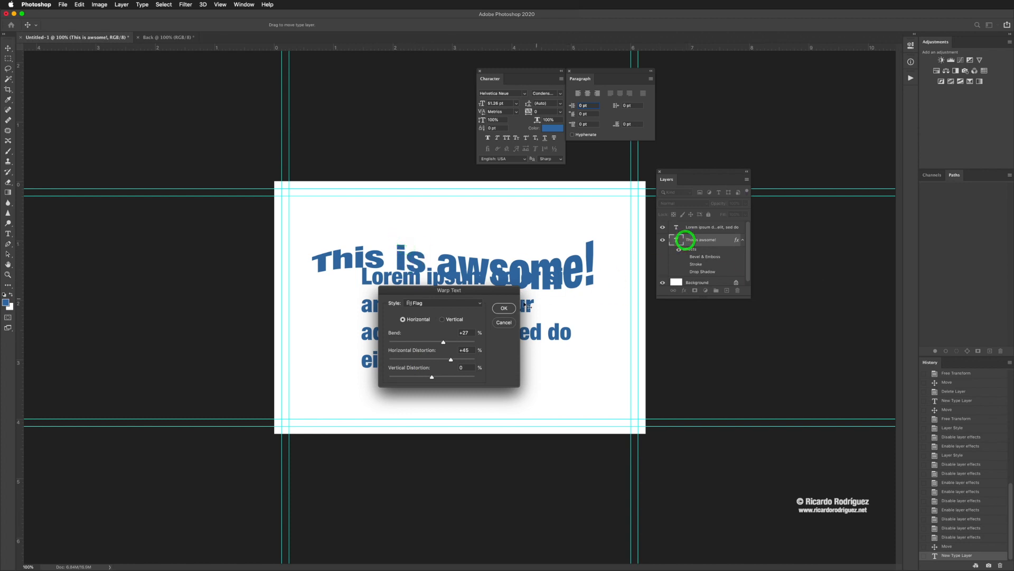
{"action": "left_click", "coordinate": [509, 304]}
{"action": "key", "text": "v"}
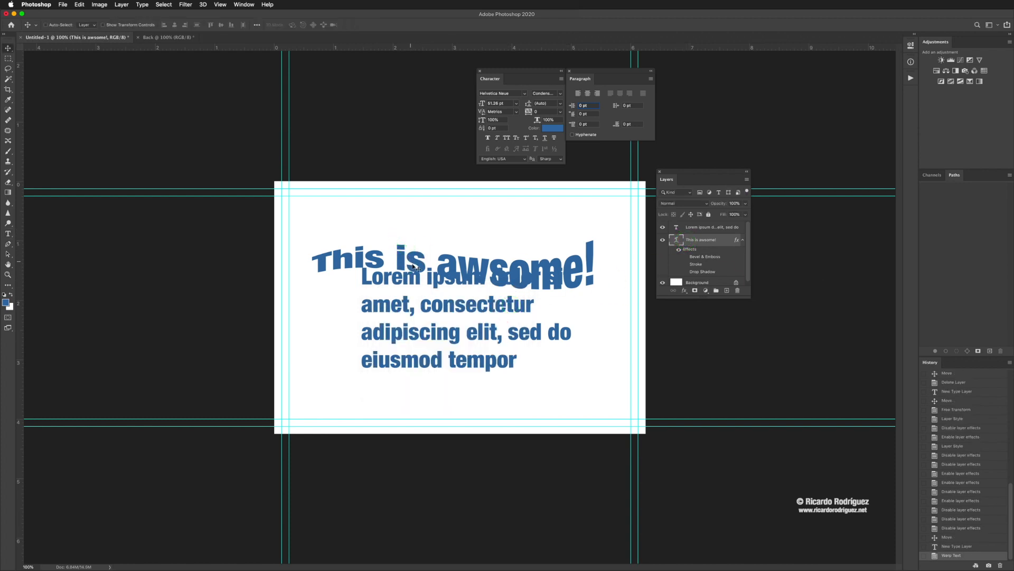
Move the warped heading up clear of the paragraph and over to the left inner guide, and lengthen the Layers panel
{"action": "left_click_drag", "start_coordinate": [415, 254], "coordinate": [423, 229]}
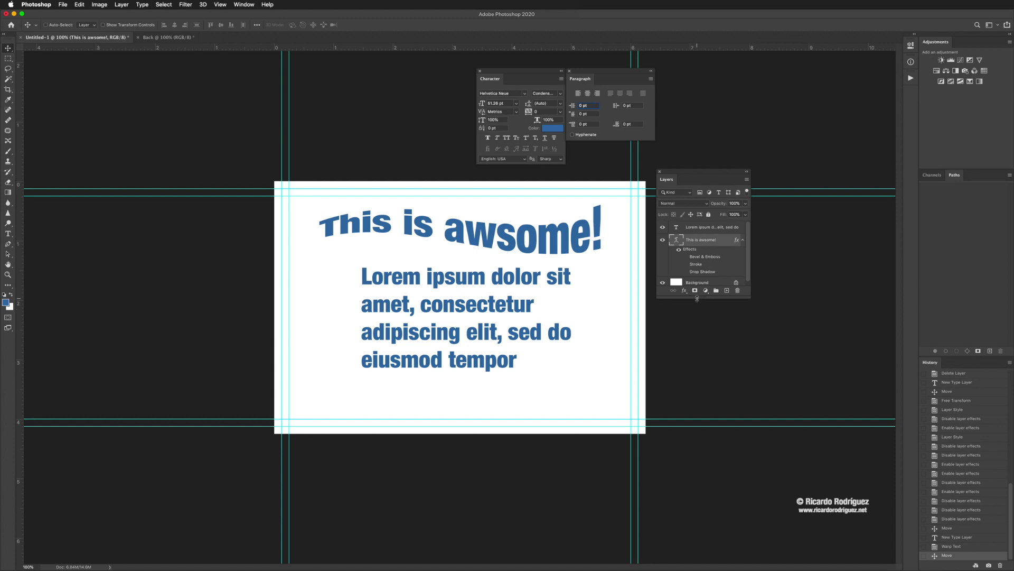
{"action": "left_click_drag", "start_coordinate": [697, 299], "coordinate": [696, 366]}
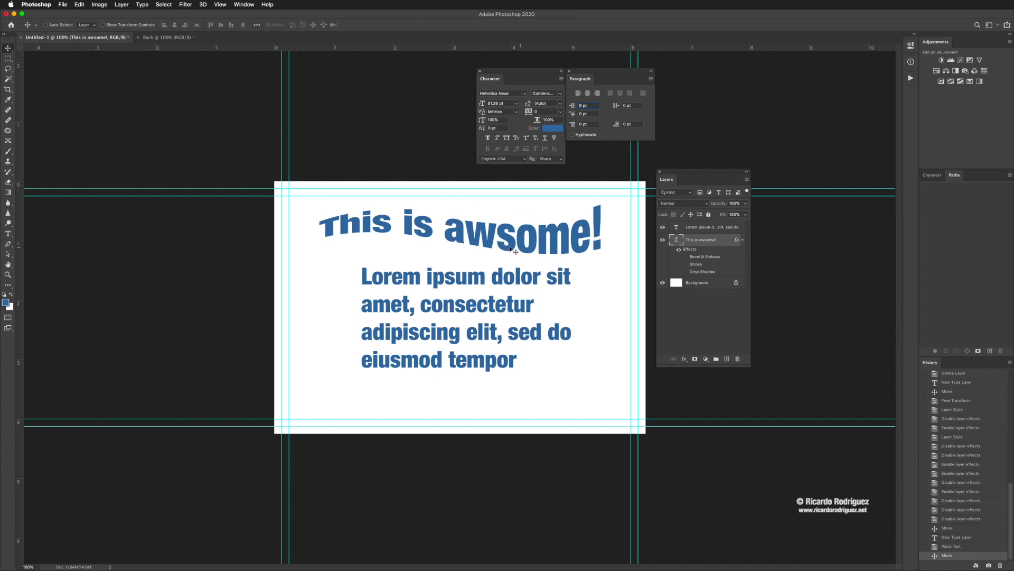
{"action": "left_click_drag", "start_coordinate": [511, 249], "coordinate": [481, 248]}
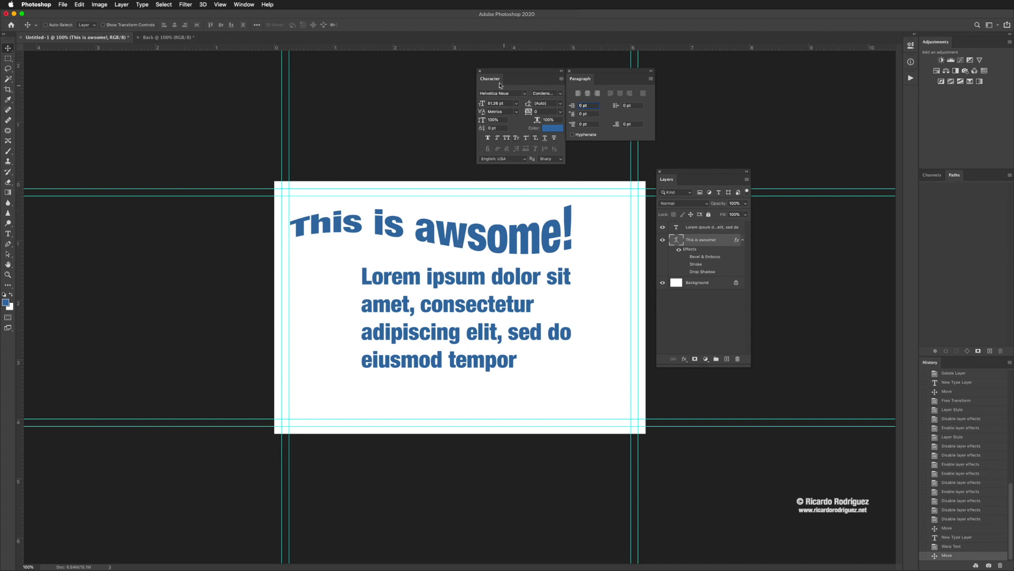
Move the Character and Paragraph panels apart into the empty area above the page
{"action": "left_click_drag", "start_coordinate": [482, 83], "coordinate": [441, 90]}
{"action": "left_click_drag", "start_coordinate": [575, 84], "coordinate": [531, 98]}
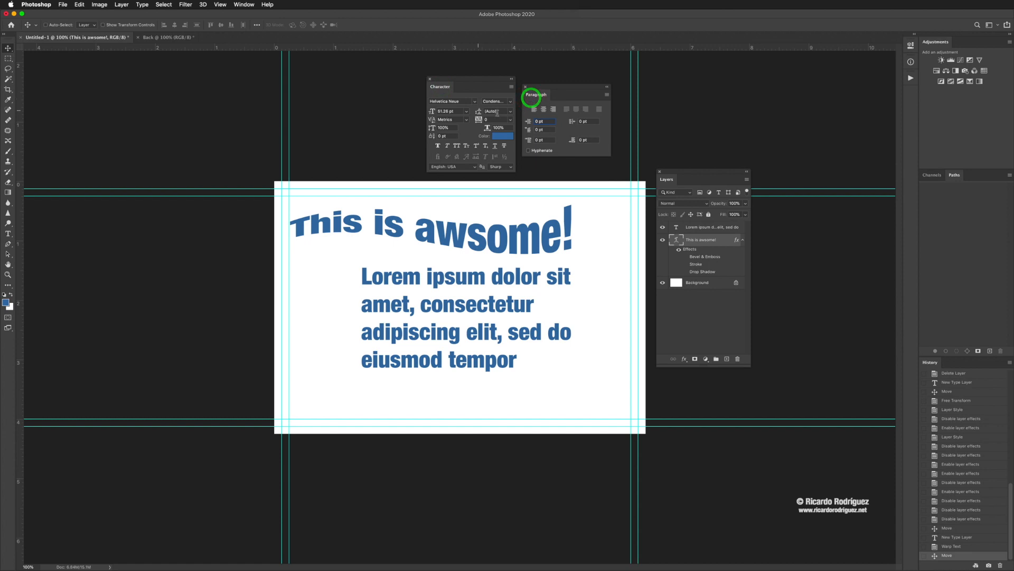
{"action": "left_click", "coordinate": [247, 4]}
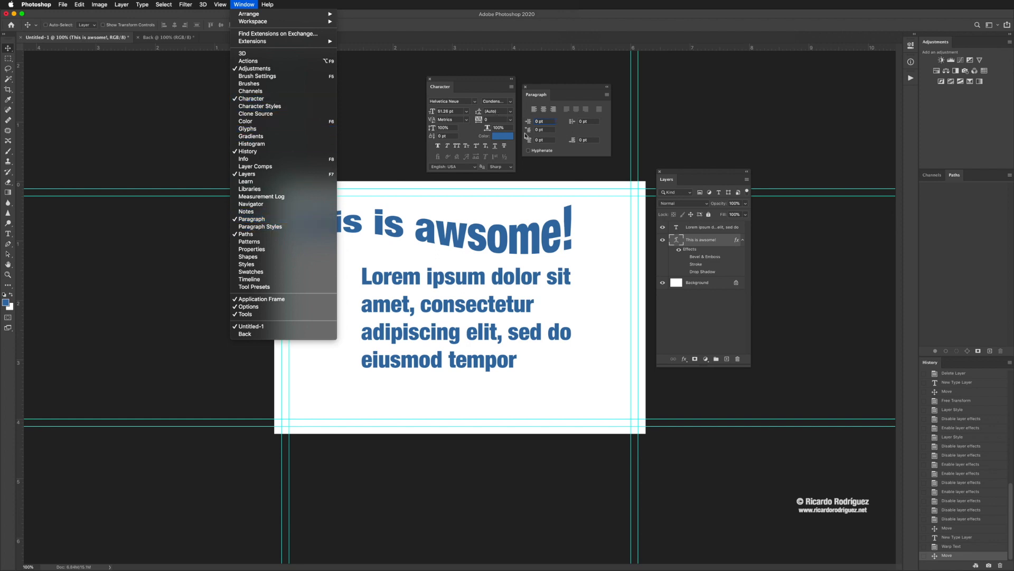
{"action": "left_click", "coordinate": [470, 85]}
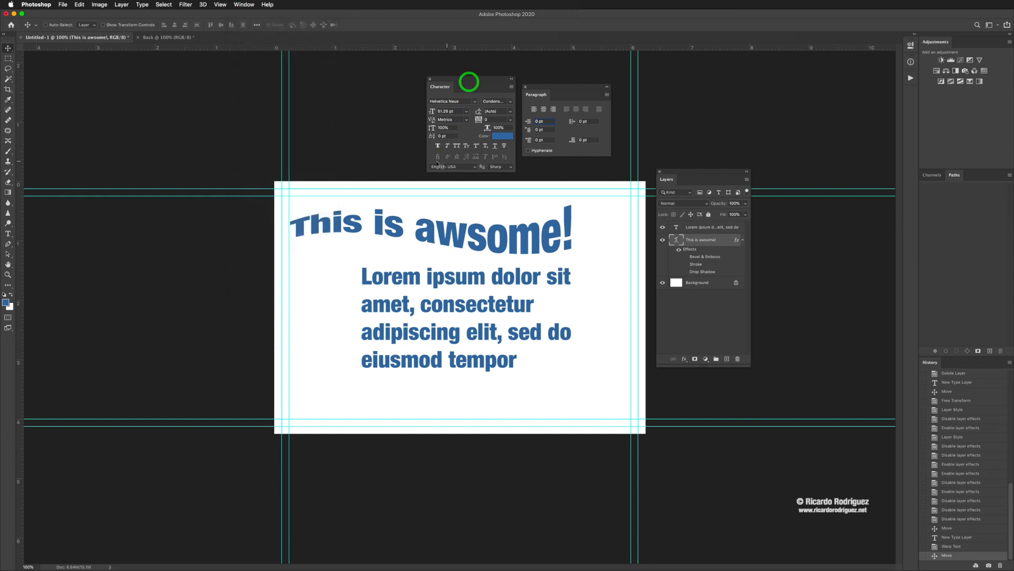
Remove the heading's warp by setting its style to None, and toggle the Character and Paragraph panels off and on again
{"action": "key", "text": "t"}
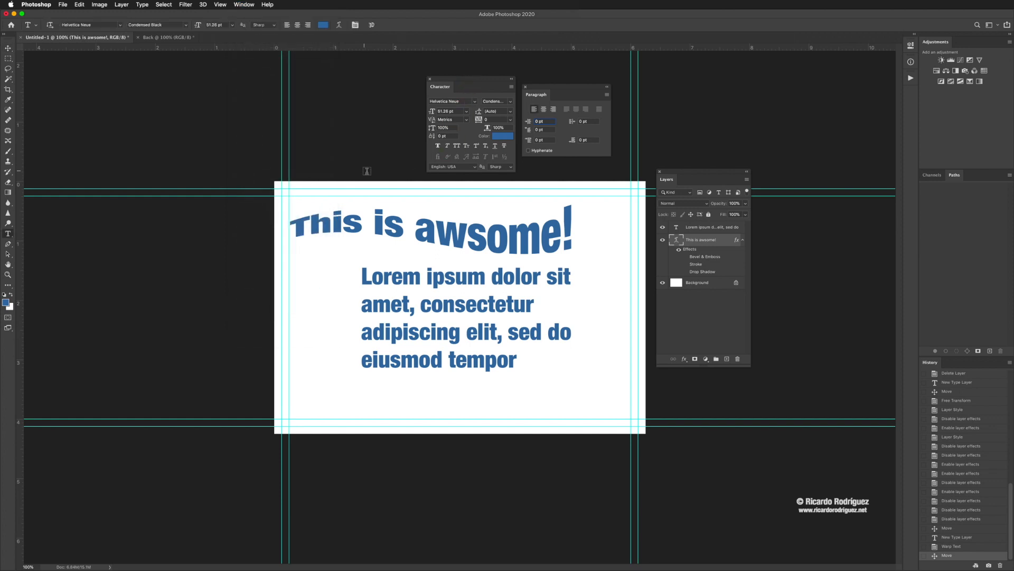
{"action": "left_click", "coordinate": [339, 27]}
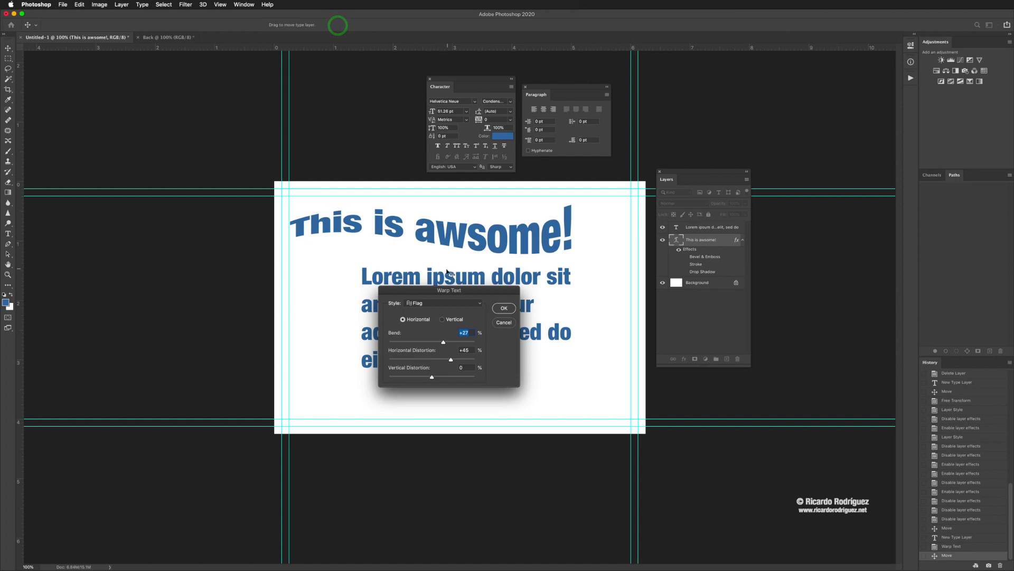
{"action": "left_click", "coordinate": [441, 303]}
{"action": "left_click", "coordinate": [421, 231]}
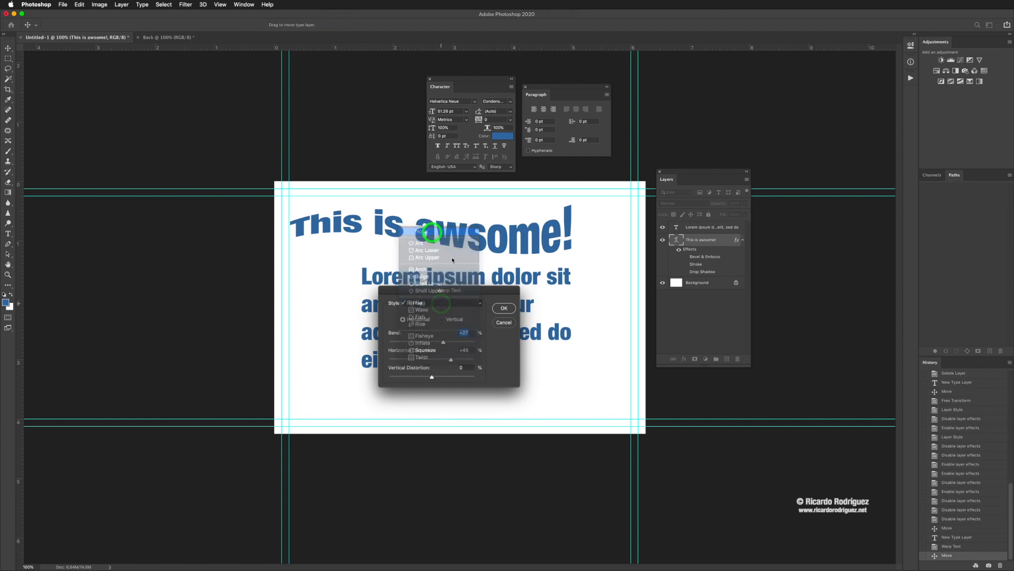
{"action": "left_click", "coordinate": [504, 309]}
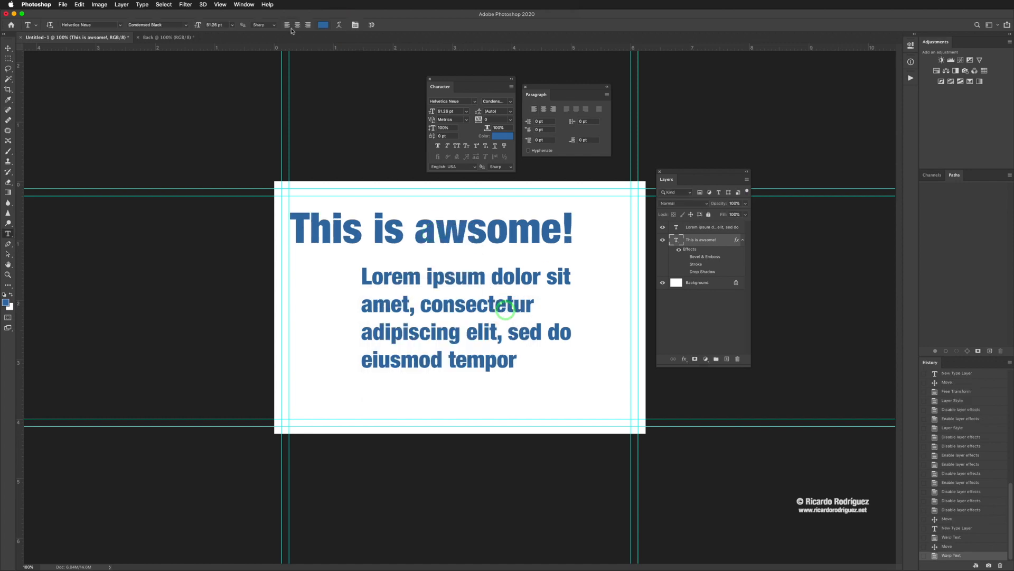
{"action": "left_click", "coordinate": [355, 25]}
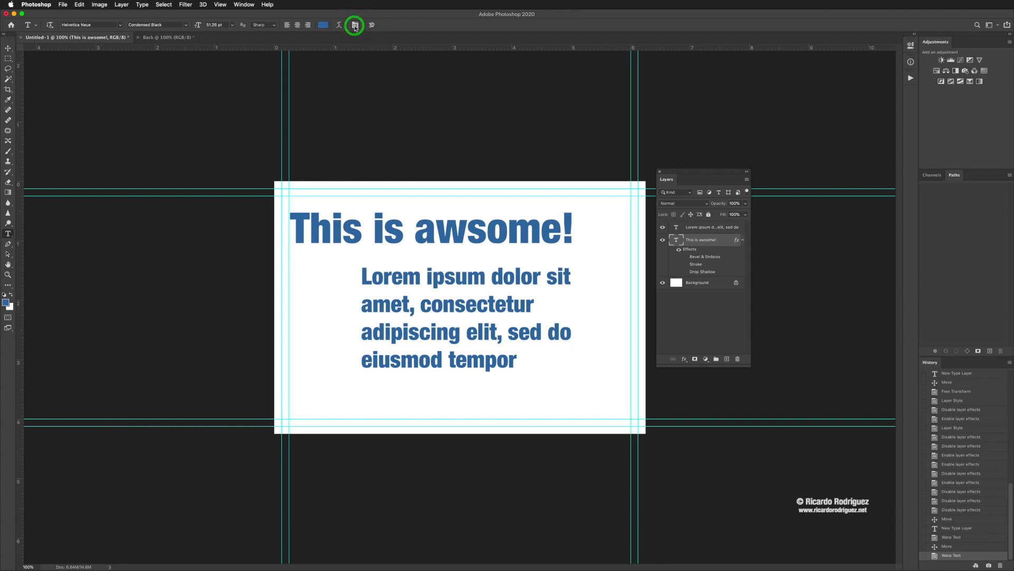
{"action": "left_click", "coordinate": [357, 27]}
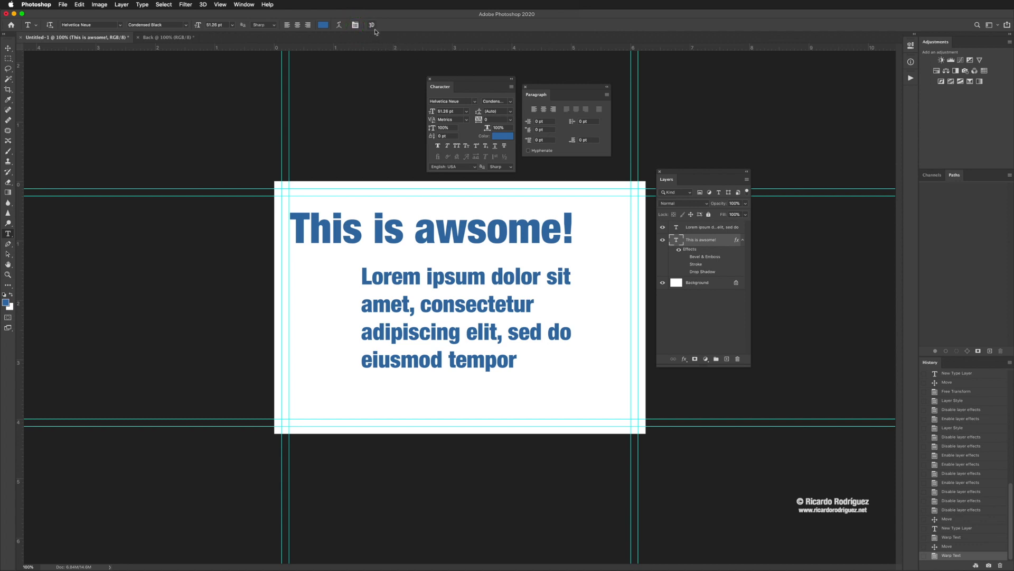
Convert the heading to a 3D layer in the 3D workspace, bring it closer and higher, and scale it slightly down
{"action": "left_click", "coordinate": [371, 25]}
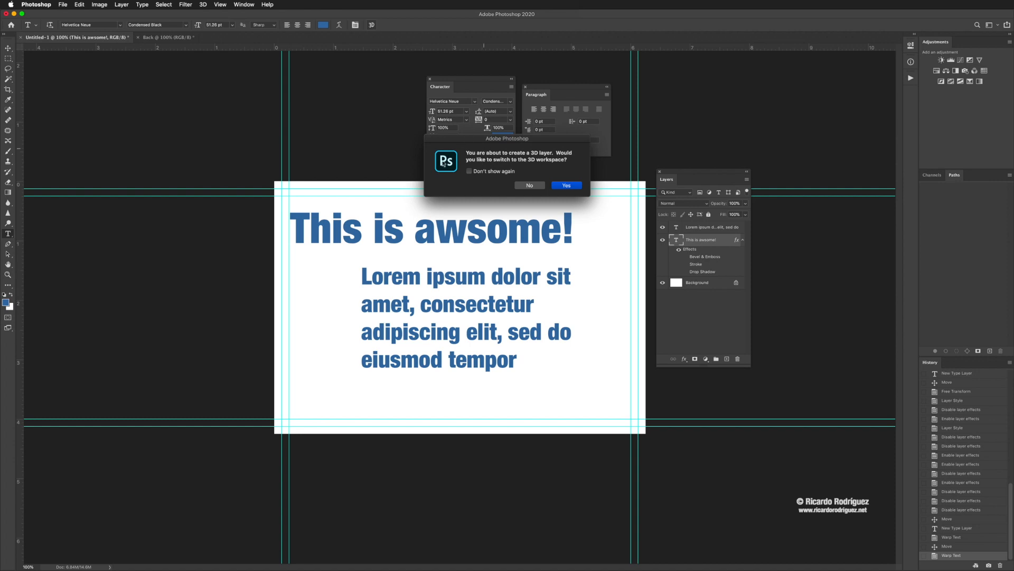
{"action": "left_click", "coordinate": [567, 186]}
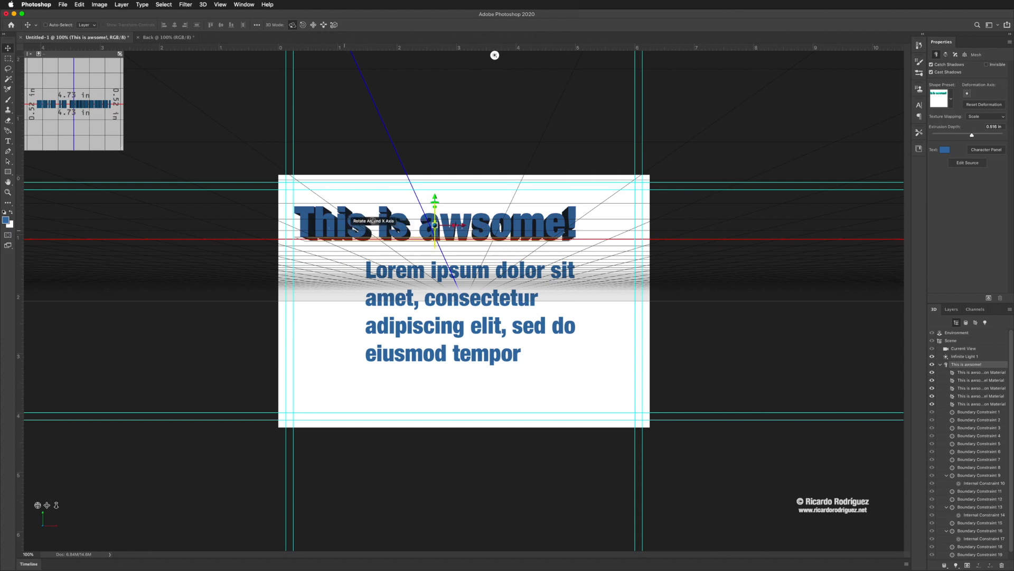
{"action": "left_click_drag", "start_coordinate": [403, 227], "coordinate": [465, 295]}
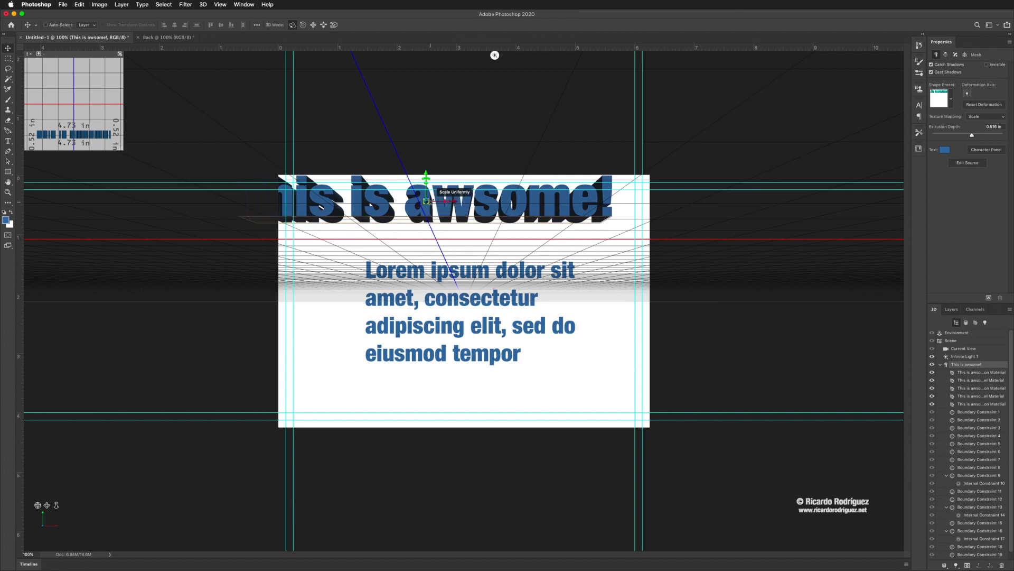
{"action": "left_click_drag", "start_coordinate": [427, 201], "coordinate": [427, 176]}
{"action": "mouse_move", "coordinate": [482, 210]}
{"action": "left_mouse_down"}
{"action": "mouse_move", "coordinate": [497, 216]}
{"action": "mouse_move", "coordinate": [473, 212]}
{"action": "left_mouse_up"}
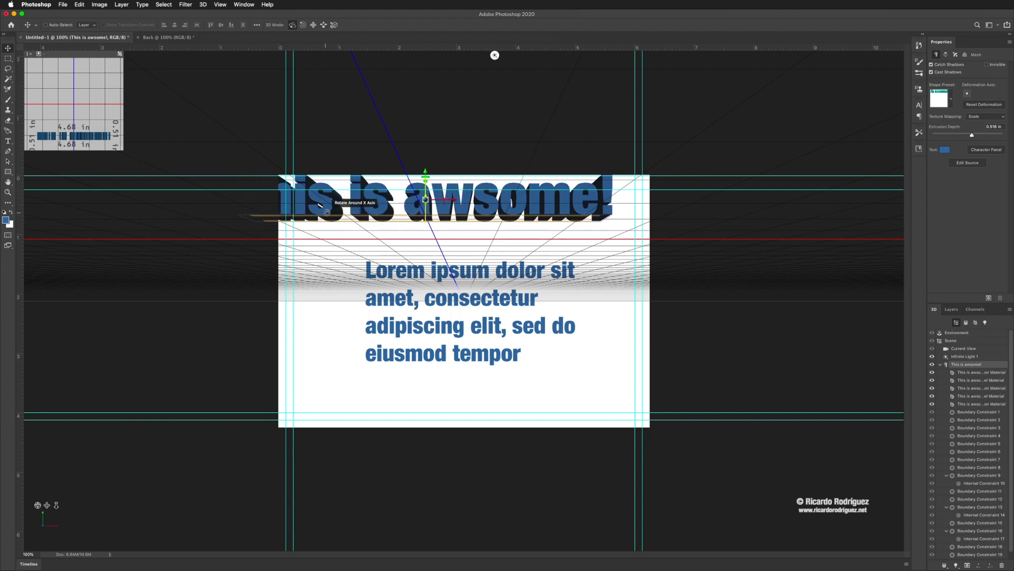
Rotate the 3D heading around its X axis and reposition it lower on the page
{"action": "left_click_drag", "start_coordinate": [328, 207], "coordinate": [368, 317]}
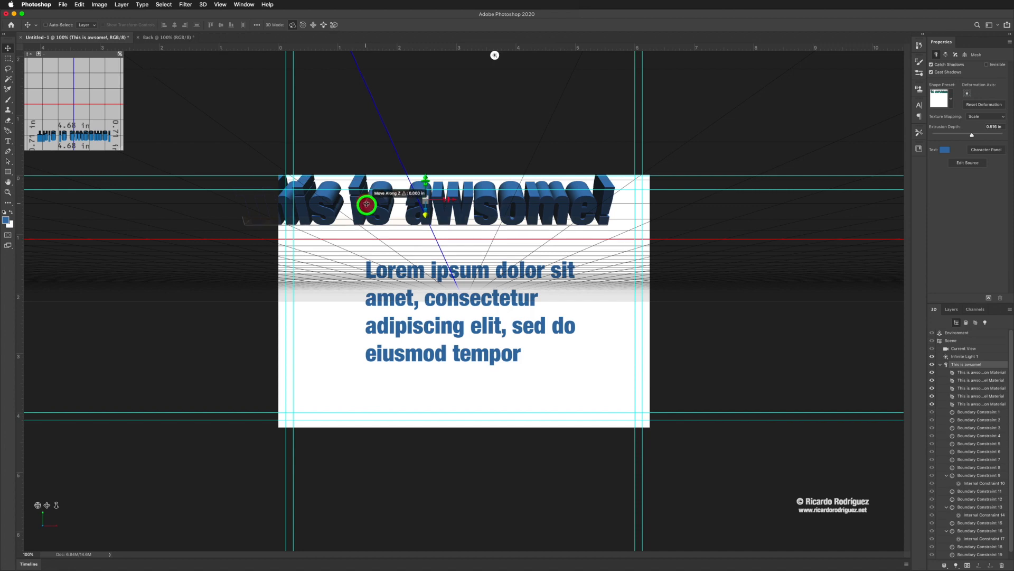
{"action": "left_click_drag", "start_coordinate": [367, 204], "coordinate": [427, 233]}
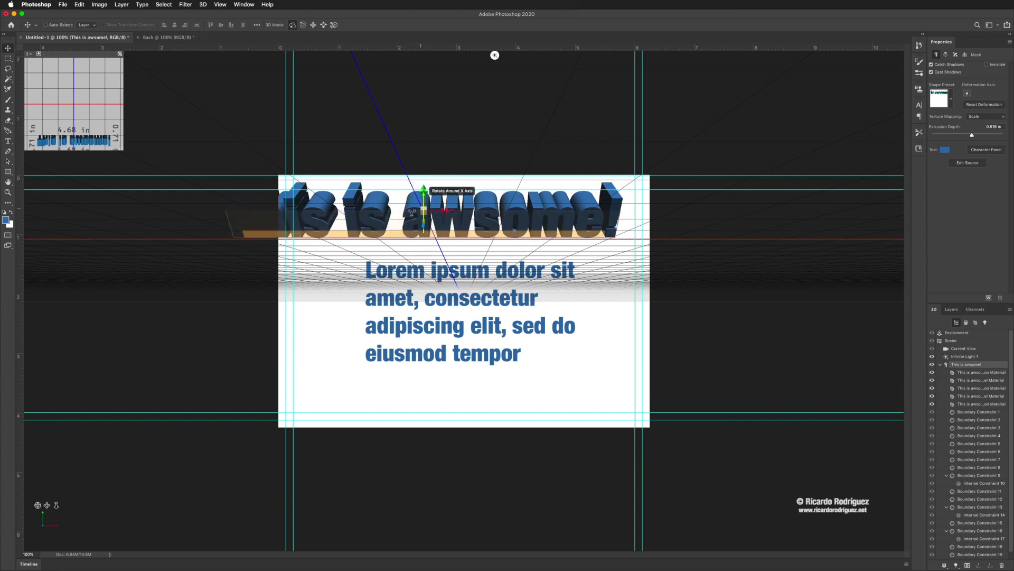
{"action": "left_click_drag", "start_coordinate": [390, 214], "coordinate": [458, 233]}
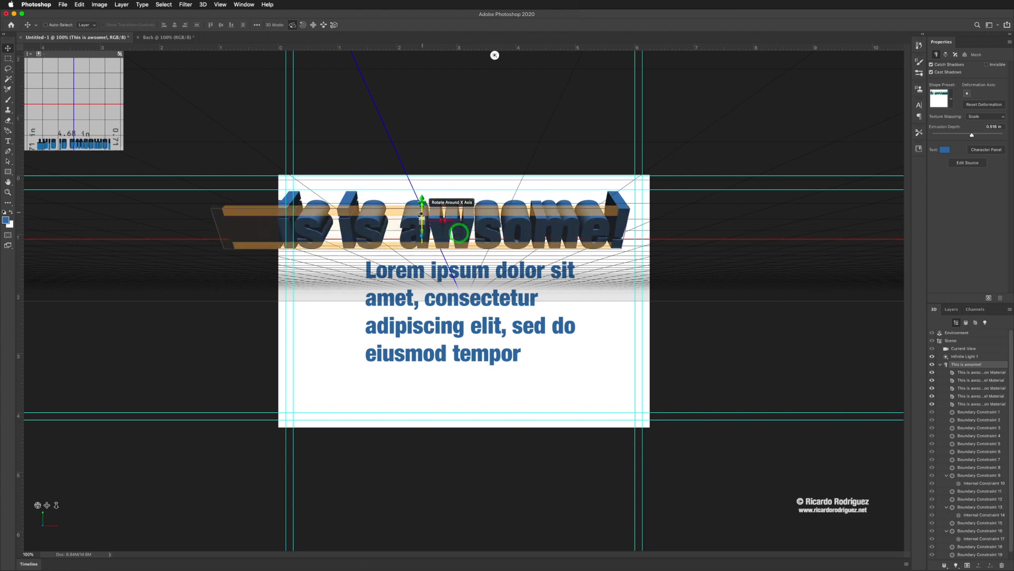
{"action": "left_click_drag", "start_coordinate": [412, 204], "coordinate": [412, 204]}
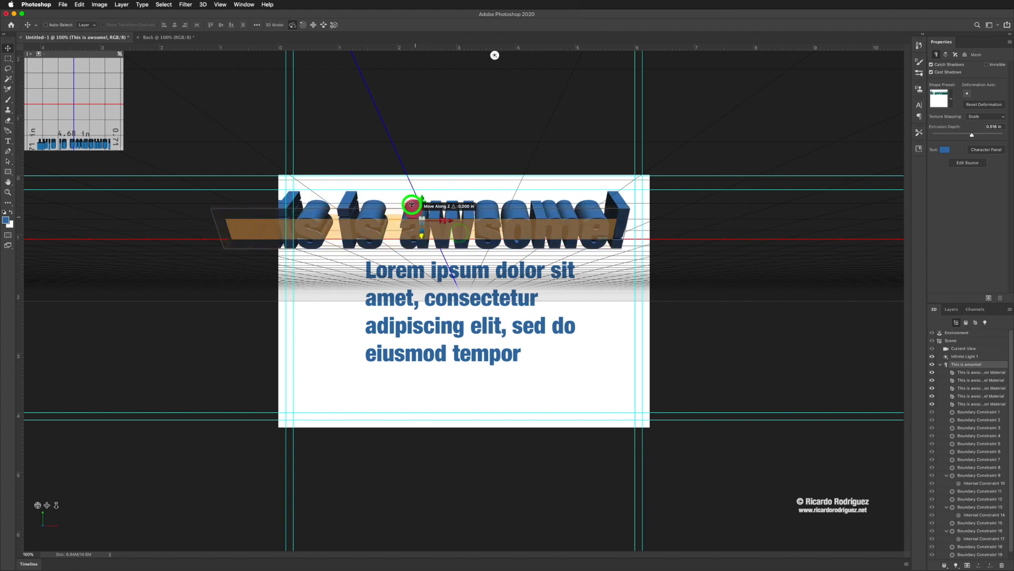
Switch to the Photography workspace
{"action": "left_click", "coordinate": [244, 4]}
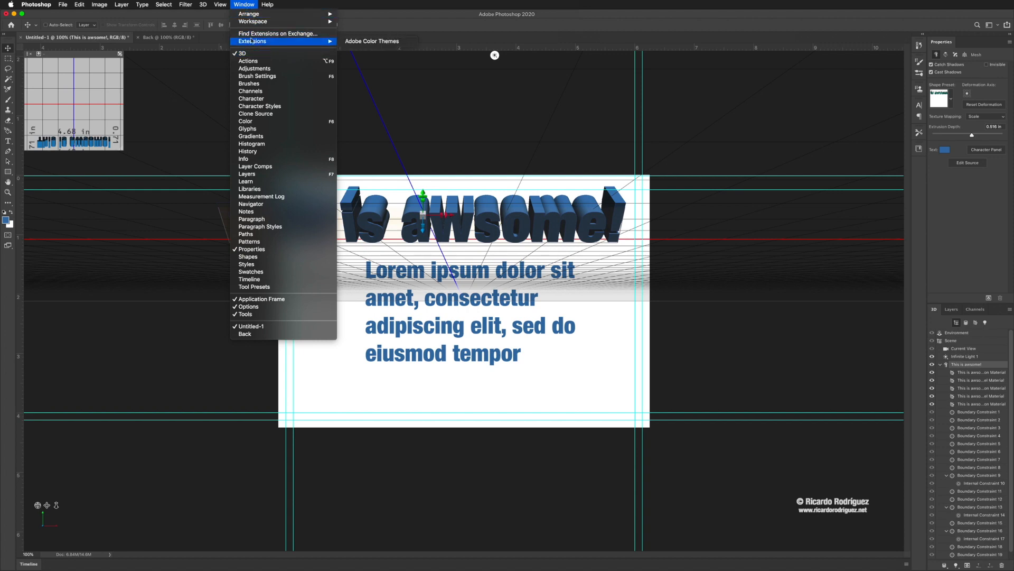
{"action": "mouse_move", "coordinate": [254, 25]}
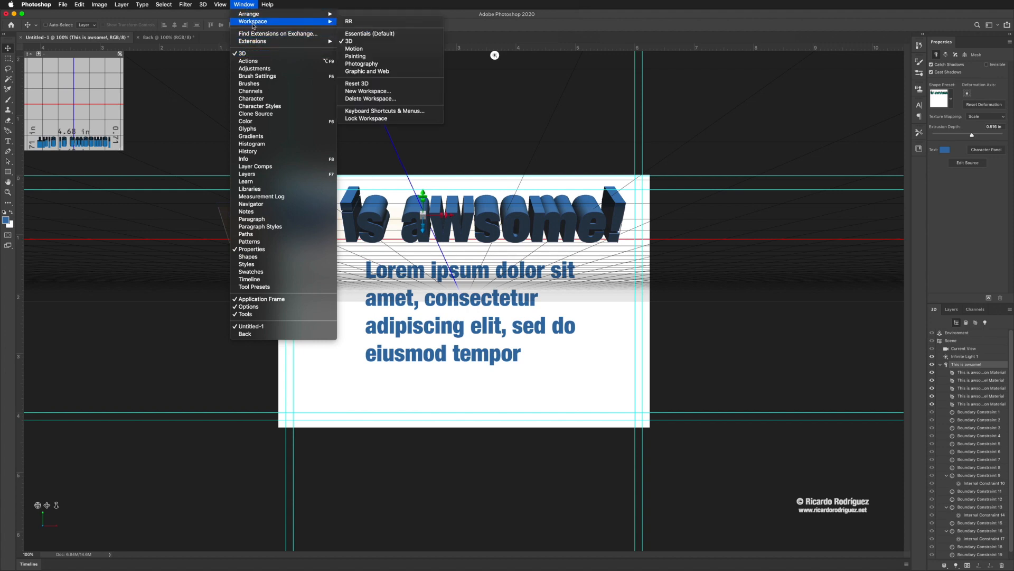
{"action": "left_click", "coordinate": [362, 64]}
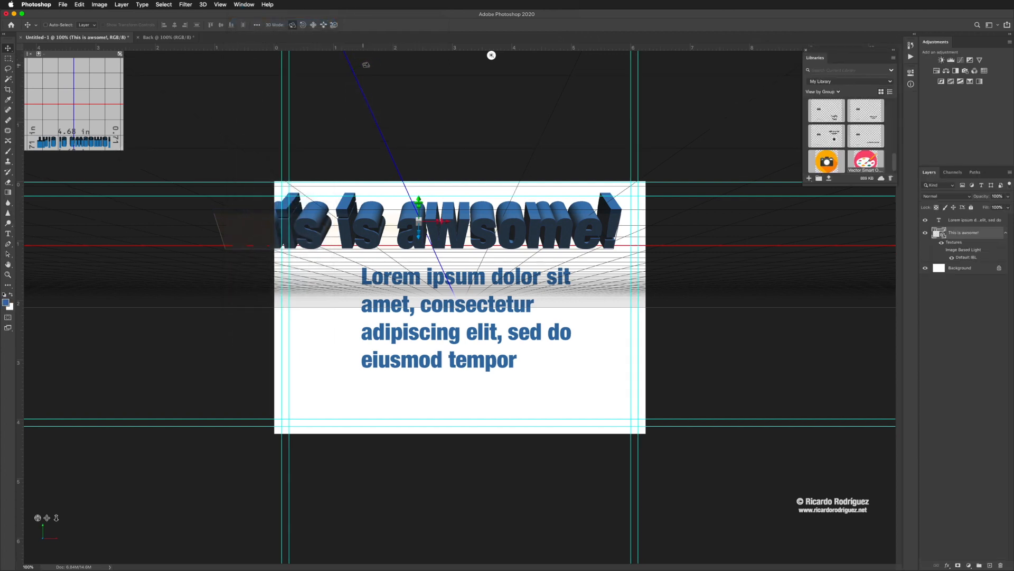
Undo all the 3D edits to the heading, including its conversion to a 3D layer
{"action": "left_click", "coordinate": [961, 255]}
{"action": "key", "text": "super+z"}
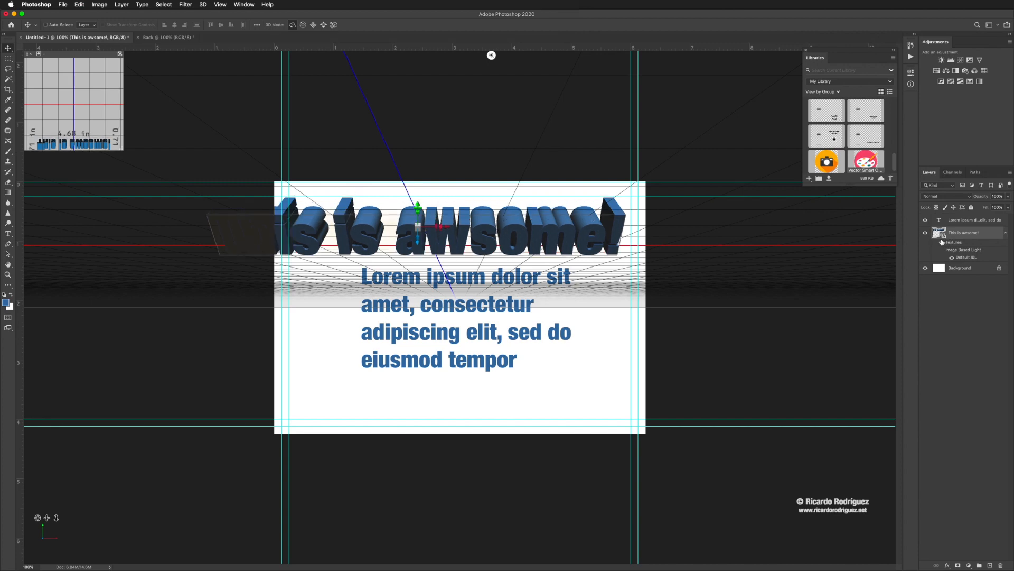
{"action": "key", "text": "super+z"}
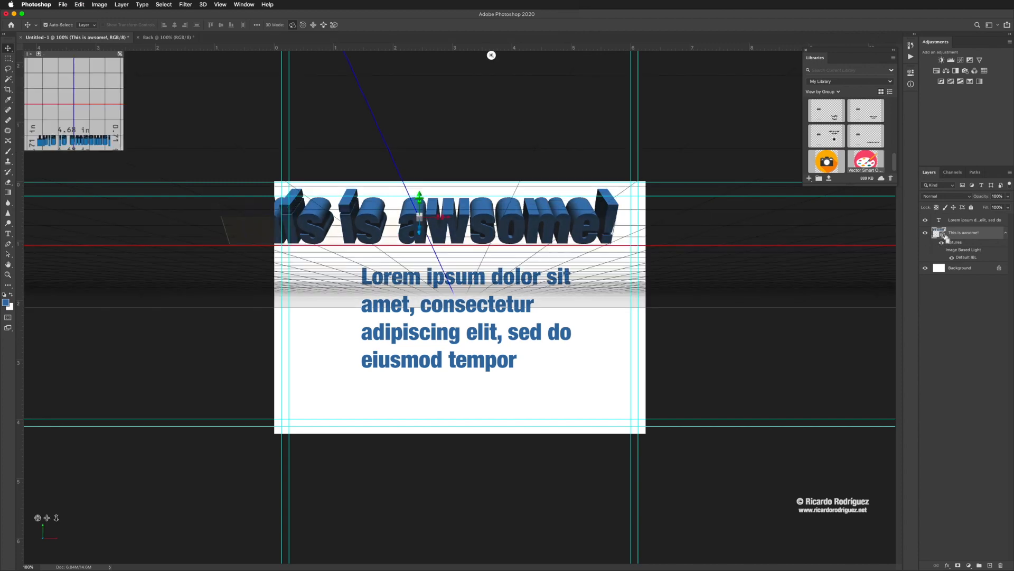
{"action": "key", "text": "super+z"}
{"action": "key", "text": "super+z"}
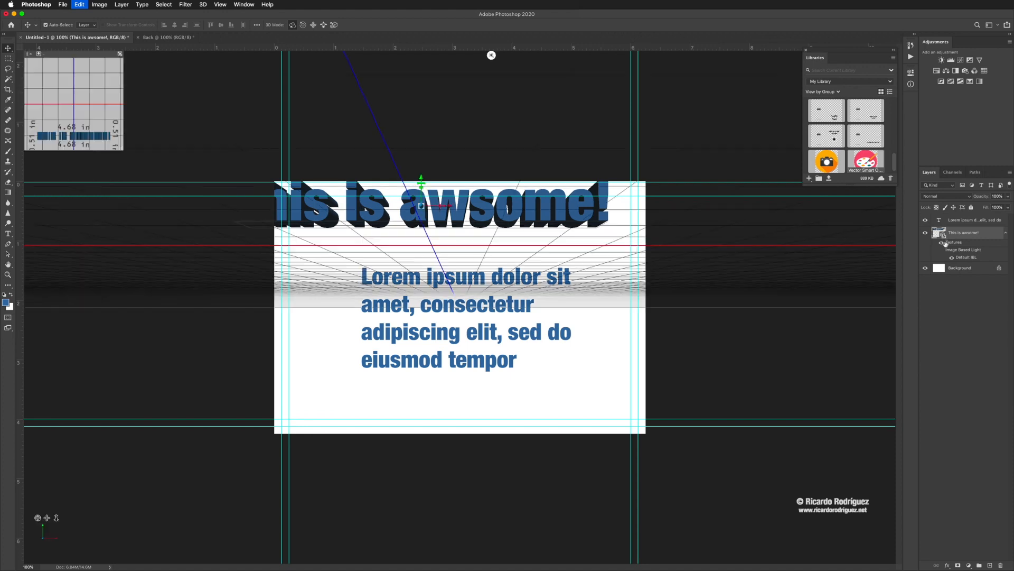
{"action": "key", "text": "super+z"}
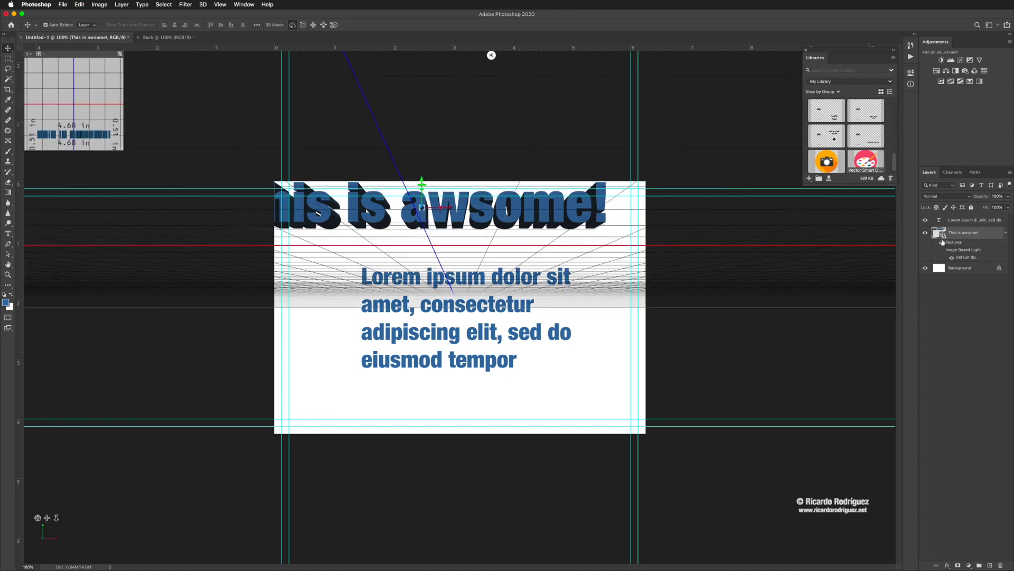
{"action": "key", "text": "super+z"}
{"action": "key", "text": "super+z"}
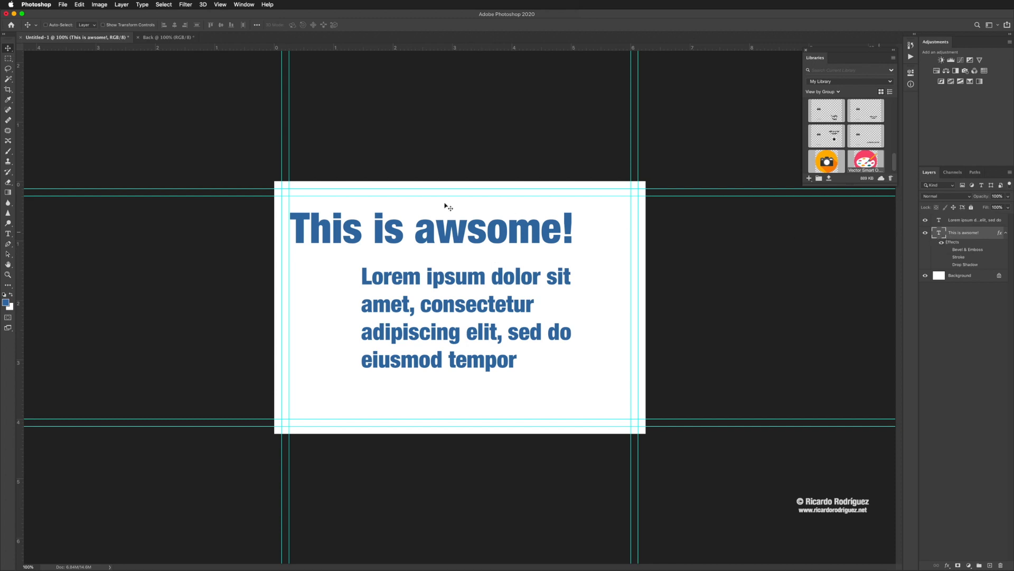
Reposition the flat heading above the paragraph, slightly inside the left inner guide
{"action": "left_click_drag", "start_coordinate": [390, 234], "coordinate": [450, 216]}
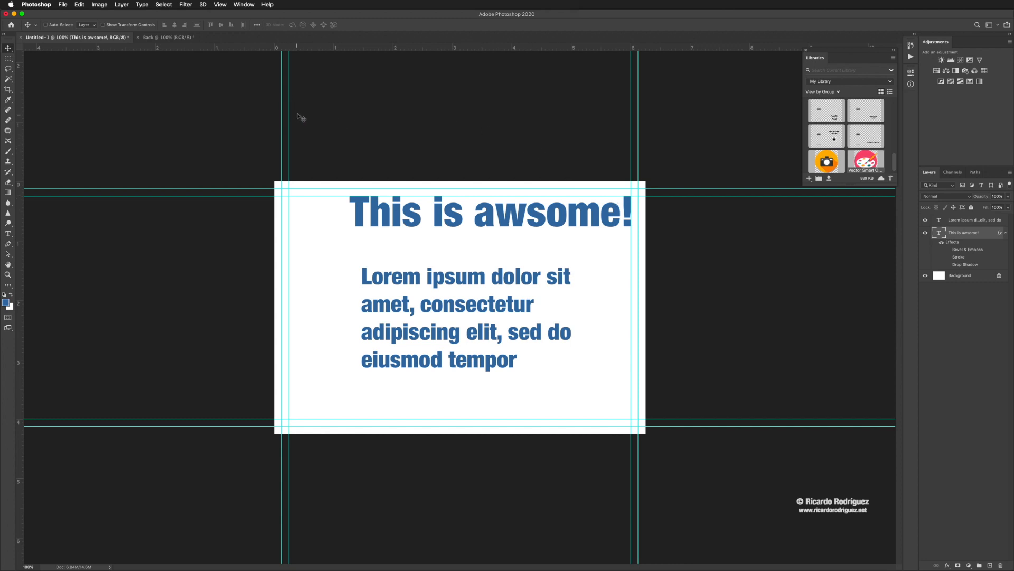
{"action": "left_click_drag", "start_coordinate": [394, 211], "coordinate": [346, 227]}
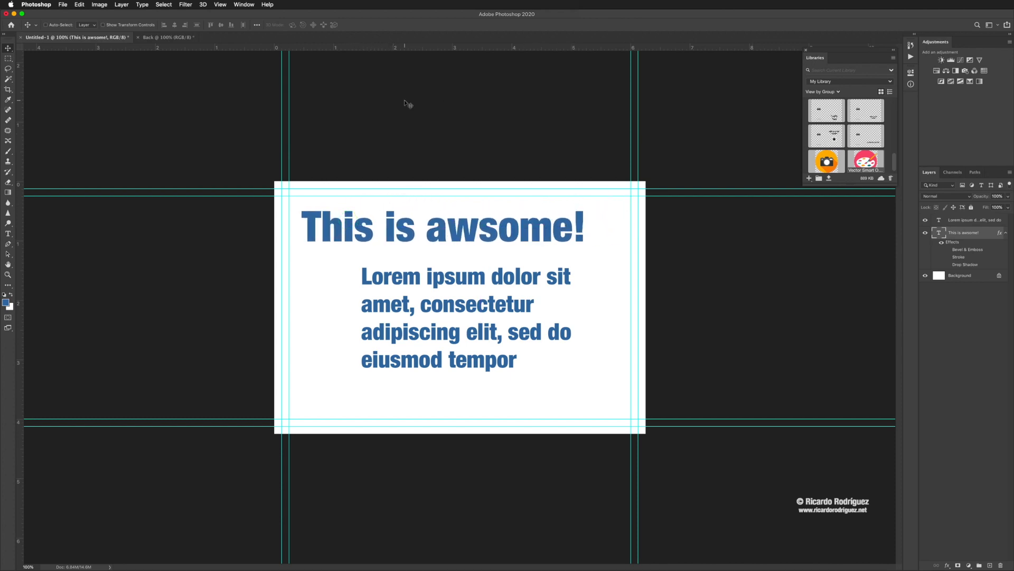
Switch to the Back document and choose the Rectangle tool
{"action": "left_click", "coordinate": [165, 40]}
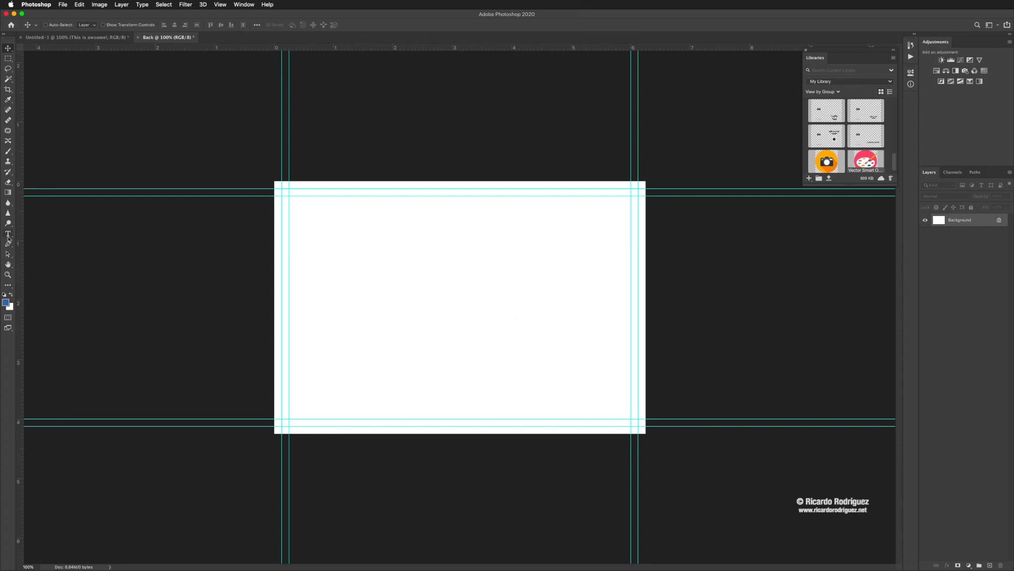
{"action": "left_click", "coordinate": [10, 285]}
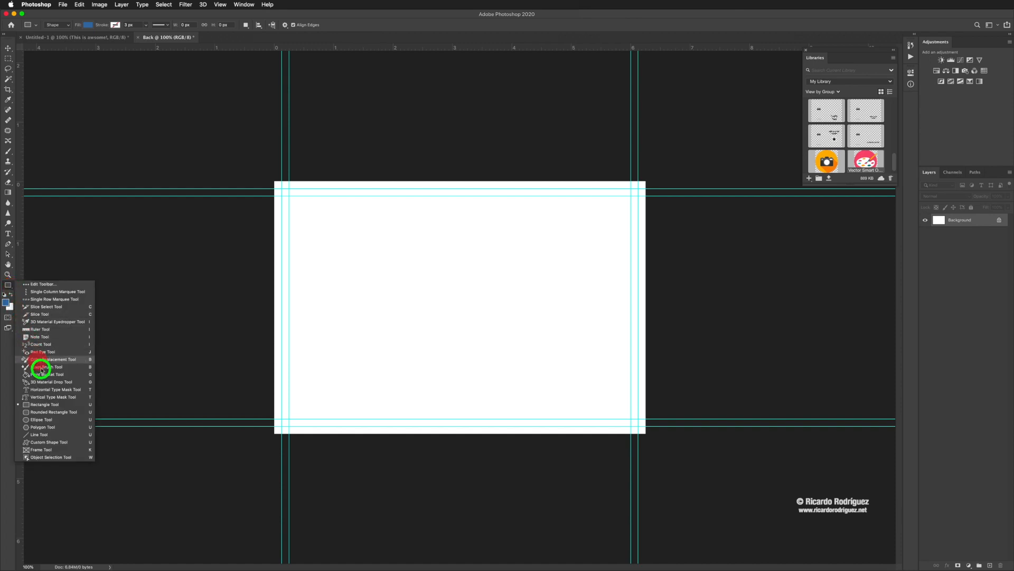
{"action": "left_click", "coordinate": [44, 404]}
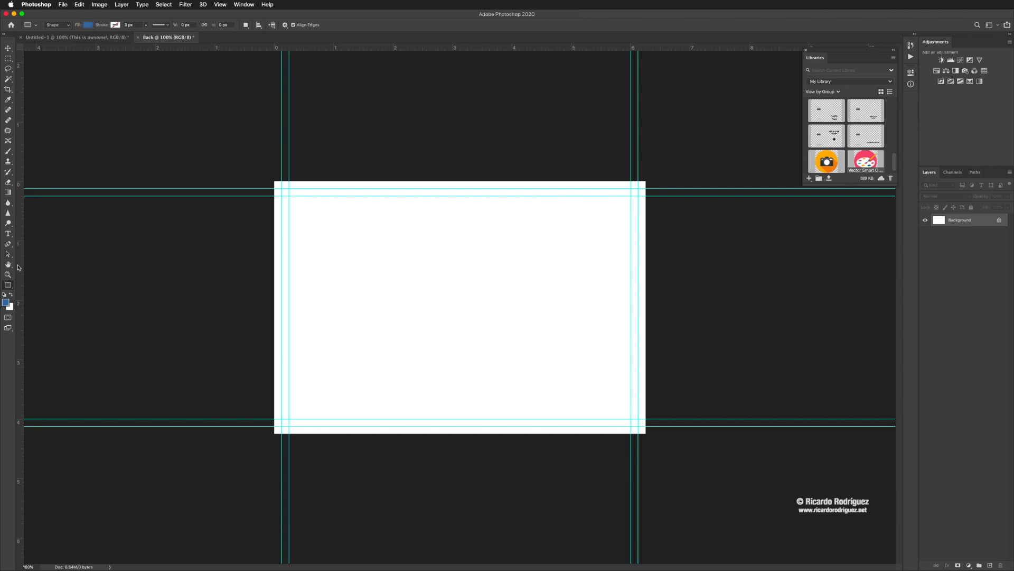
{"action": "mouse_move", "coordinate": [9, 289]}
{"action": "left_mouse_down"}
{"action": "mouse_move", "coordinate": [32, 312]}
{"action": "mouse_move", "coordinate": [49, 367]}
{"action": "mouse_move", "coordinate": [40, 407]}
{"action": "mouse_move", "coordinate": [65, 405]}
{"action": "mouse_move", "coordinate": [27, 405]}
{"action": "mouse_move", "coordinate": [50, 405]}
{"action": "left_mouse_up"}
Set the rectangle shape to no fill with a black stroke 0.75 px wide
{"action": "left_click", "coordinate": [80, 26]}
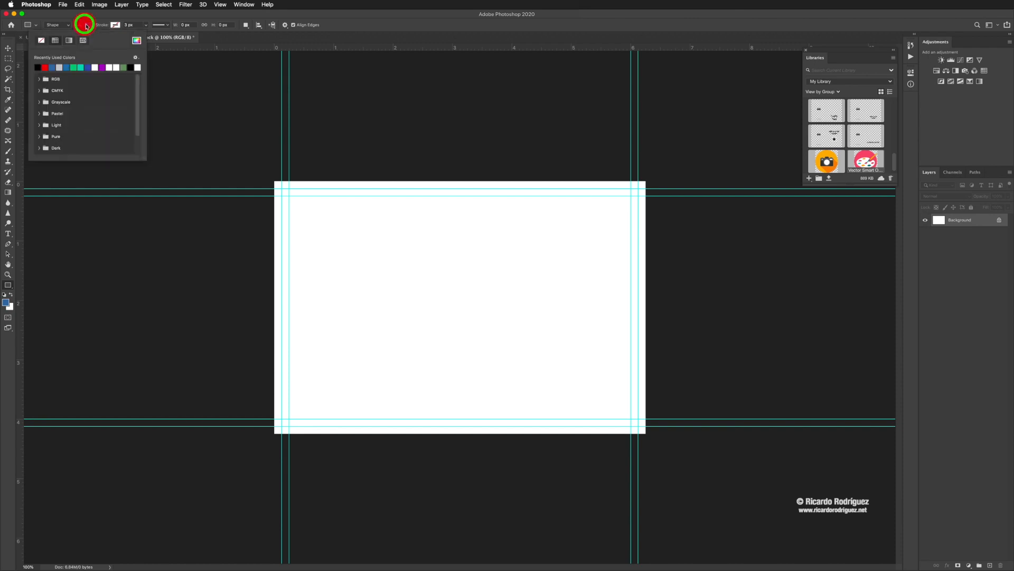
{"action": "left_click", "coordinate": [42, 41]}
{"action": "left_click", "coordinate": [115, 25]}
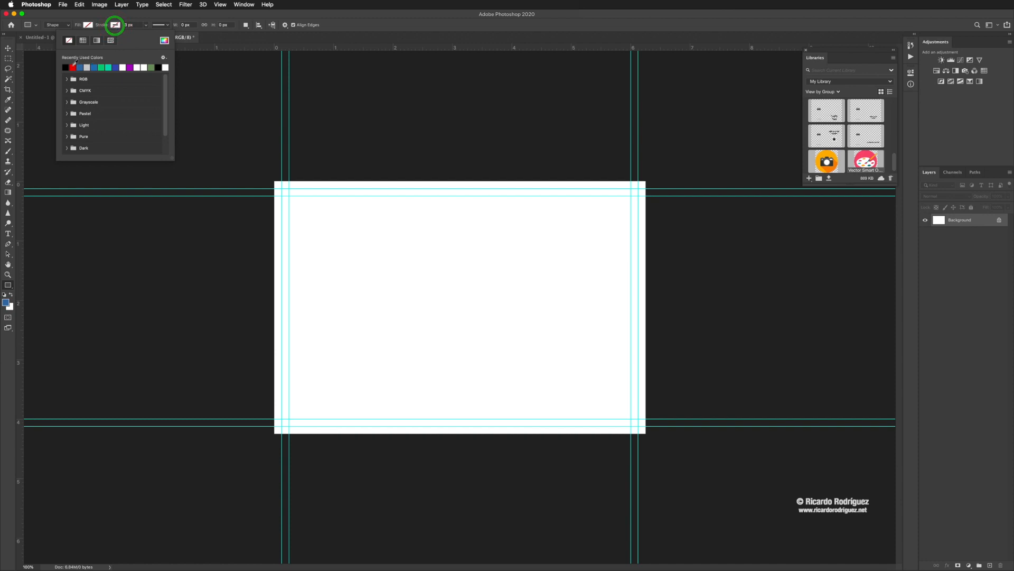
{"action": "left_click", "coordinate": [65, 67]}
{"action": "left_click", "coordinate": [147, 26]}
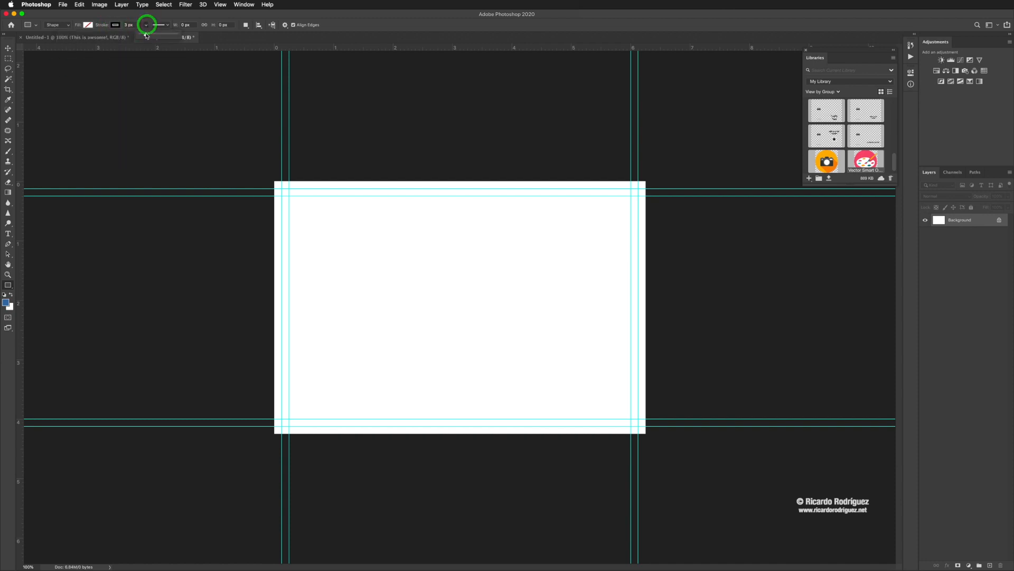
{"action": "left_click_drag", "start_coordinate": [146, 36], "coordinate": [145, 26]}
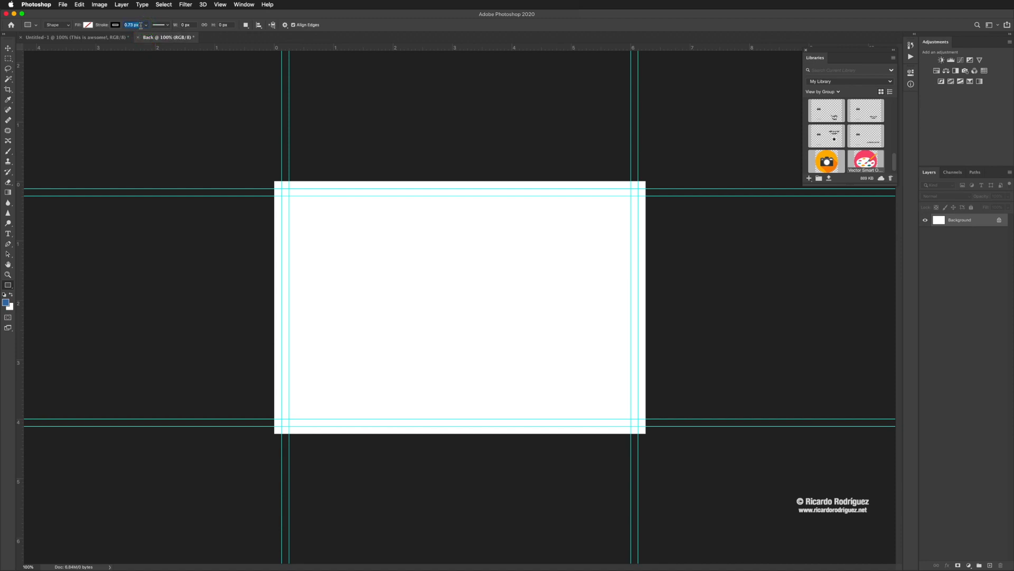
{"action": "type", "text": ".7"}
Change the stroke to a dark gray Grayscale swatch and draw a rectangle about 293 × 191 px near the page's upper-right corner
{"action": "left_click", "coordinate": [114, 25]}
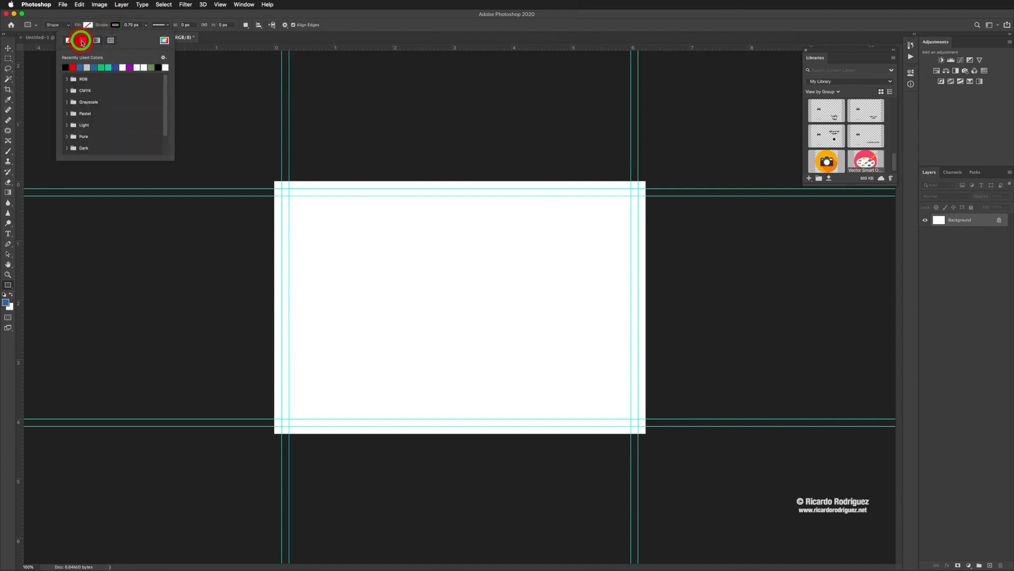
{"action": "left_click", "coordinate": [66, 90]}
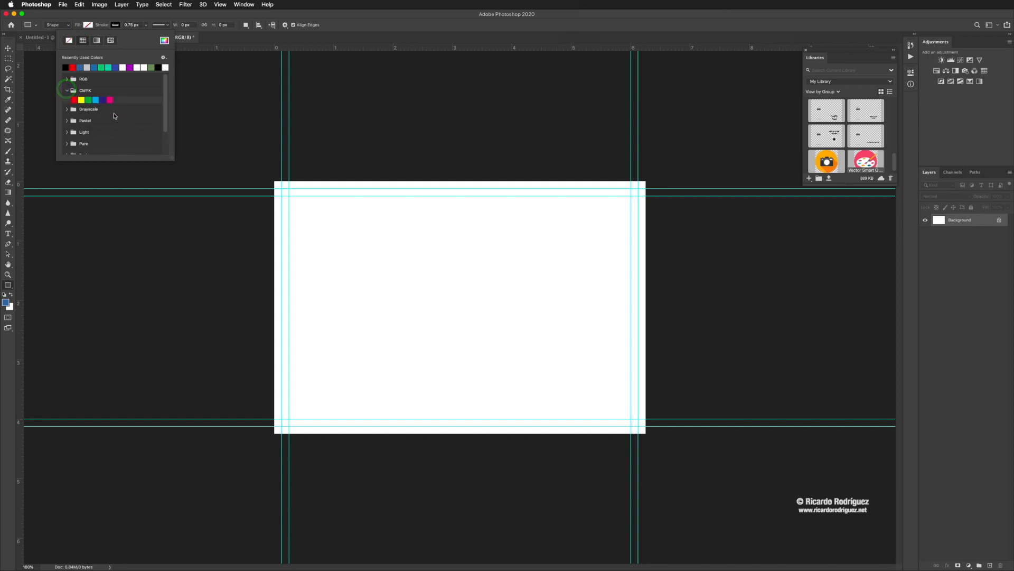
{"action": "left_click", "coordinate": [66, 108]}
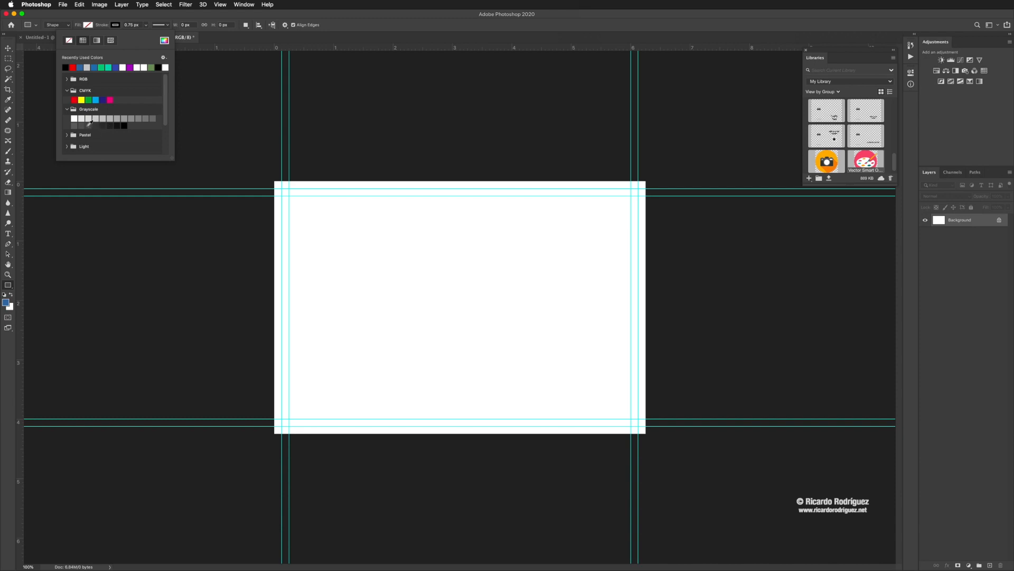
{"action": "left_click", "coordinate": [81, 125]}
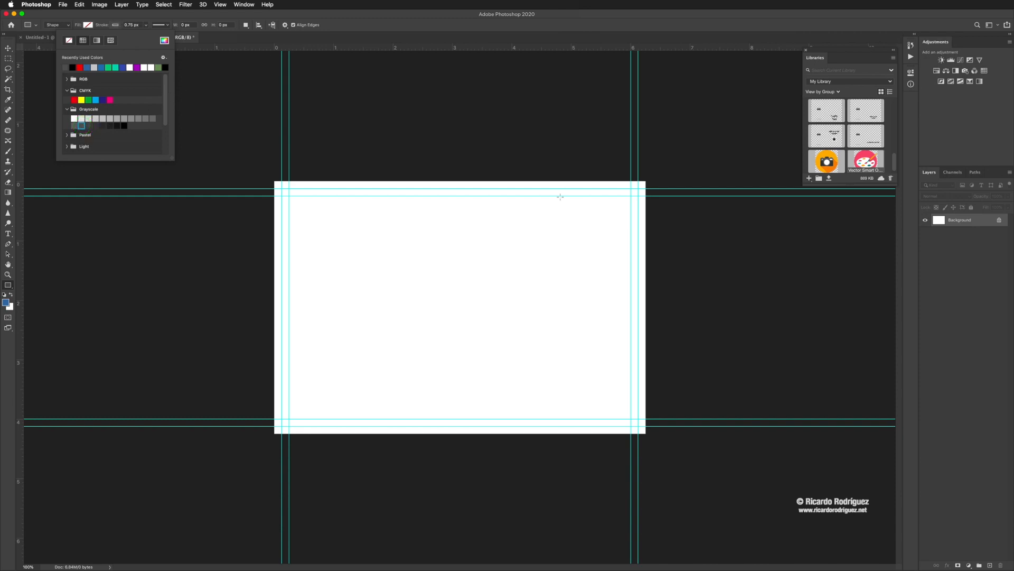
{"action": "left_click_drag", "start_coordinate": [571, 202], "coordinate": [621, 242]}
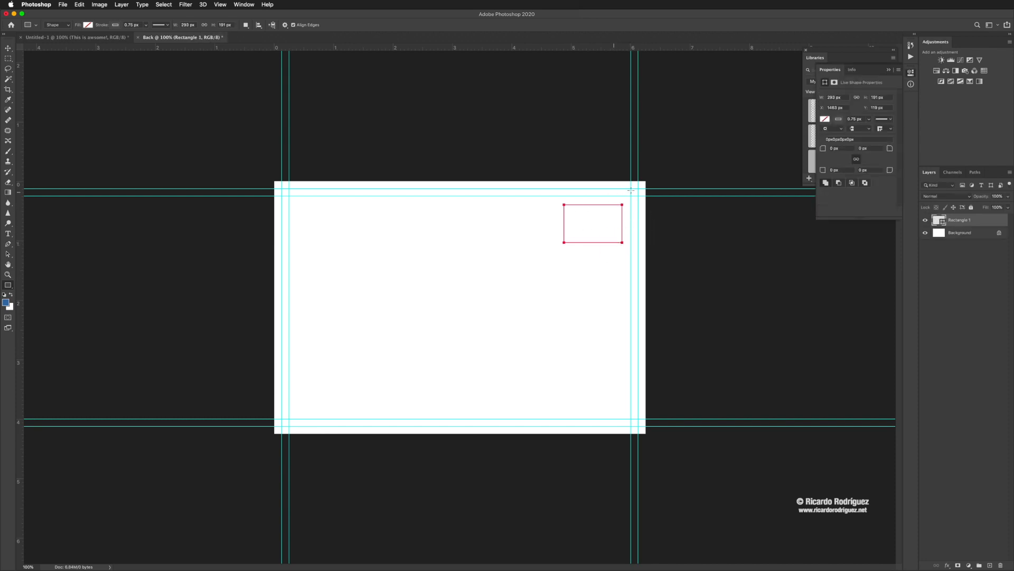
Select the Background layer, magnify the page to 200% and close the Properties and Libraries panels
{"action": "left_click", "coordinate": [959, 232]}
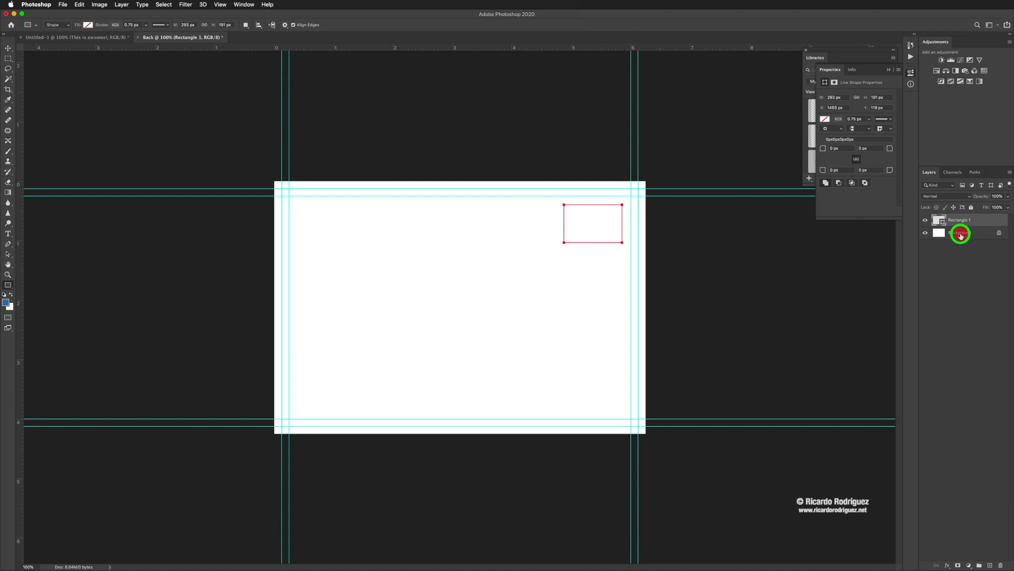
{"action": "key", "text": "z"}
{"action": "left_click", "coordinate": [613, 210]}
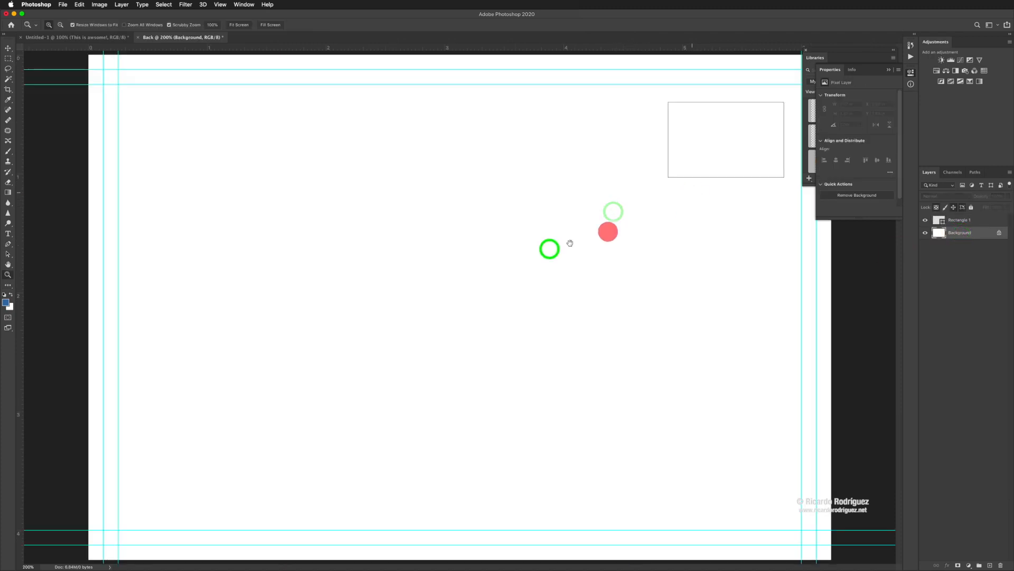
{"action": "left_click_drag", "start_coordinate": [523, 258], "coordinate": [689, 203]}
{"action": "left_click", "coordinate": [888, 70]}
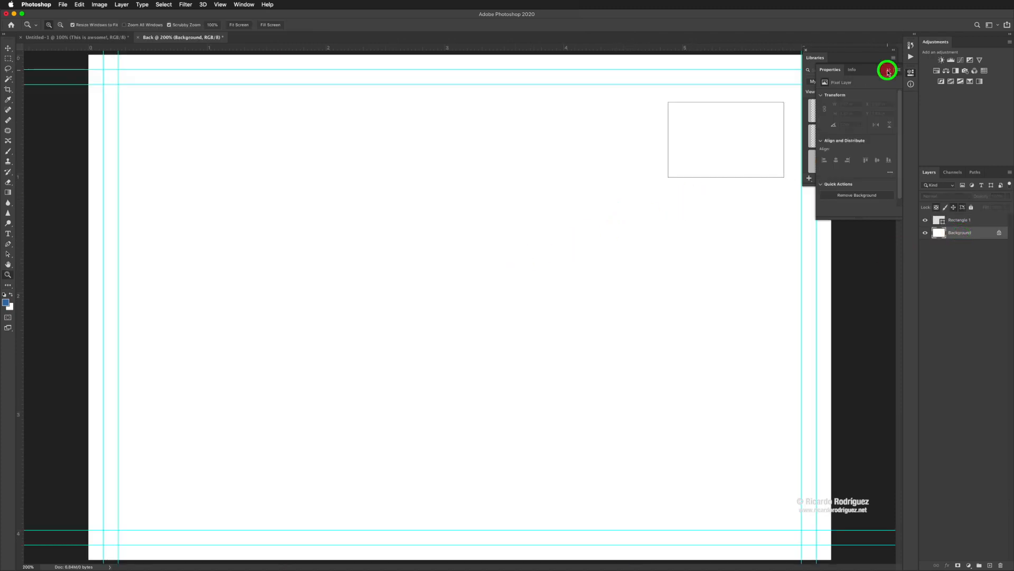
{"action": "left_click", "coordinate": [805, 50]}
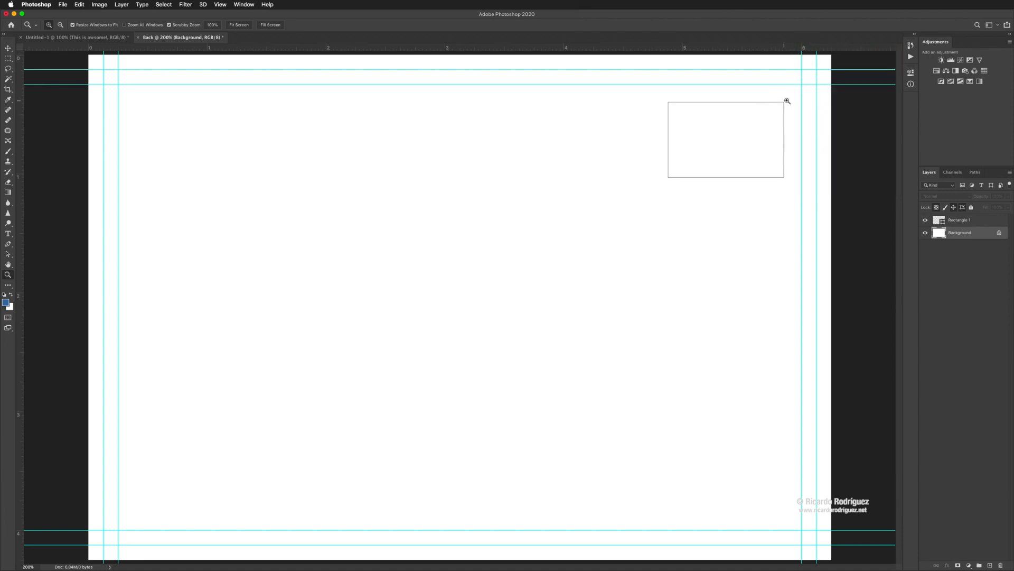
Reposition the rectangle in the page's upper-right corner, slightly inside the inner top and right guides
{"action": "key", "text": "v"}
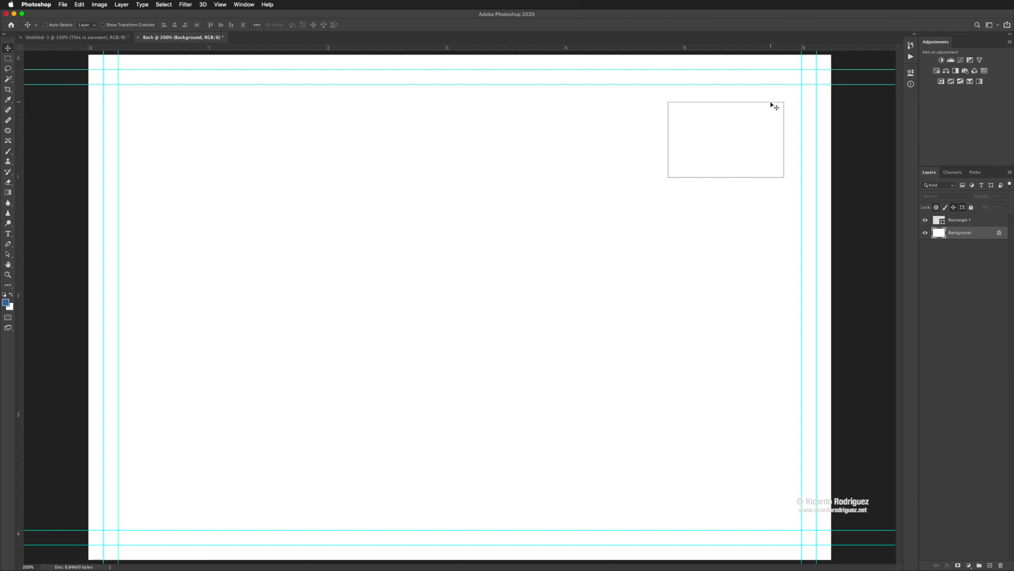
{"action": "left_click", "coordinate": [966, 219]}
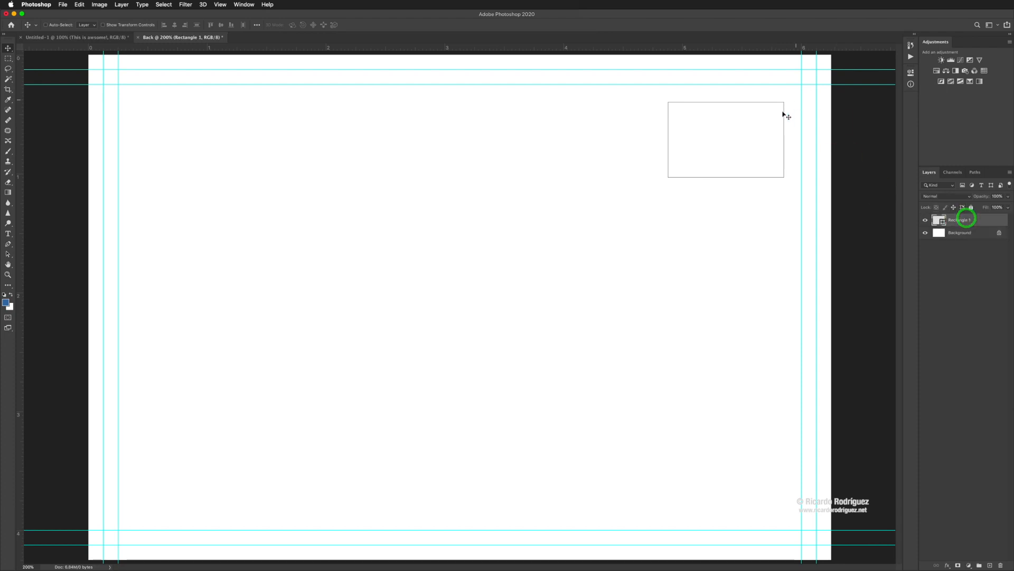
{"action": "left_click_drag", "start_coordinate": [773, 106], "coordinate": [789, 85]}
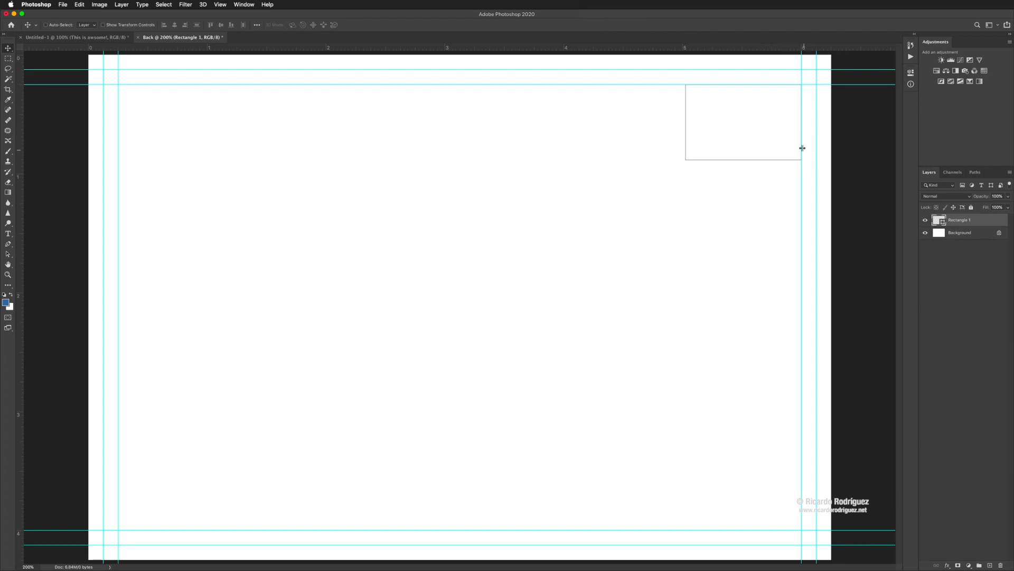
{"action": "left_click_drag", "start_coordinate": [781, 161], "coordinate": [774, 170]}
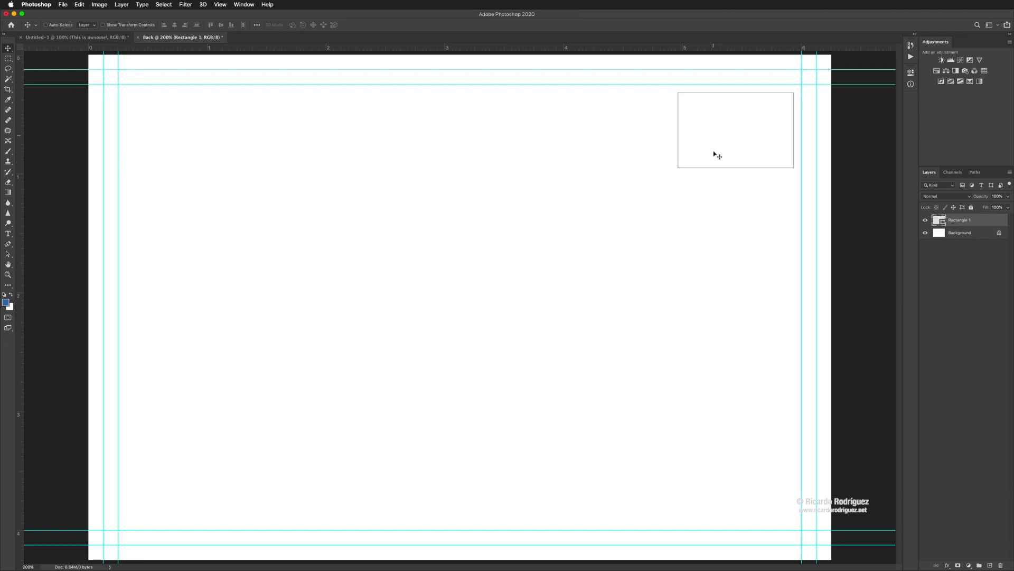
{"action": "left_click_drag", "start_coordinate": [692, 170], "coordinate": [686, 169]}
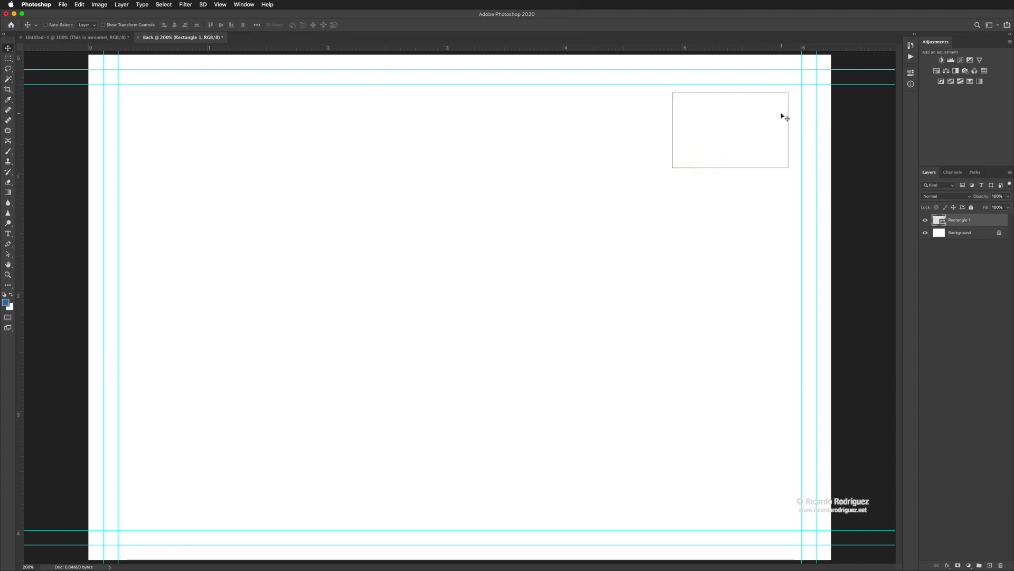
{"action": "key", "text": "super+minus"}
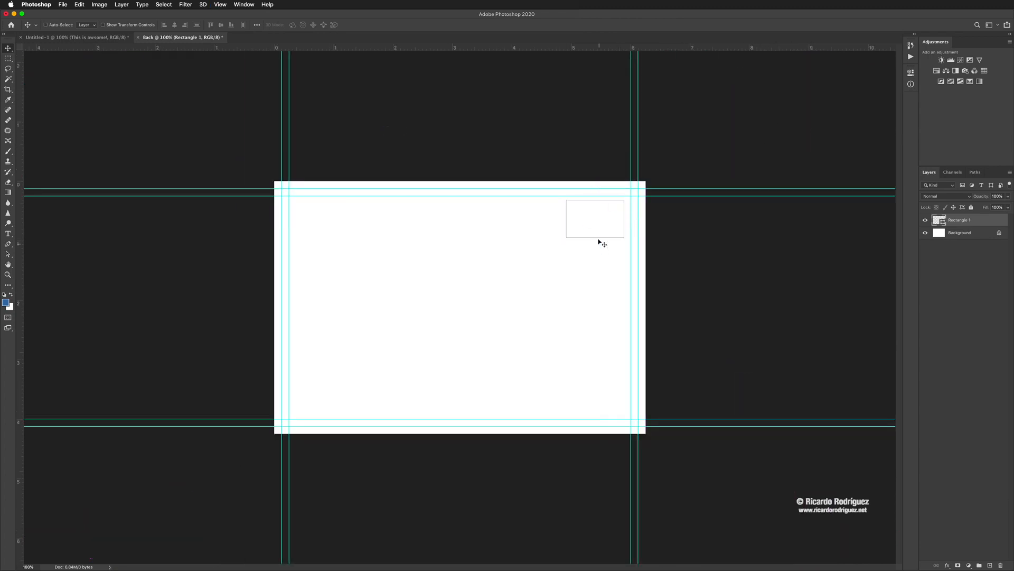
{"action": "left_click_drag", "start_coordinate": [585, 239], "coordinate": [583, 243]}
Draw a horizontal line about 834 px long below the rectangle and undo a second line drawn beneath it
{"action": "mouse_move", "coordinate": [6, 285]}
{"action": "left_mouse_down"}
{"action": "mouse_move", "coordinate": [33, 310]}
{"action": "mouse_move", "coordinate": [64, 376]}
{"action": "mouse_move", "coordinate": [56, 435]}
{"action": "left_mouse_up"}
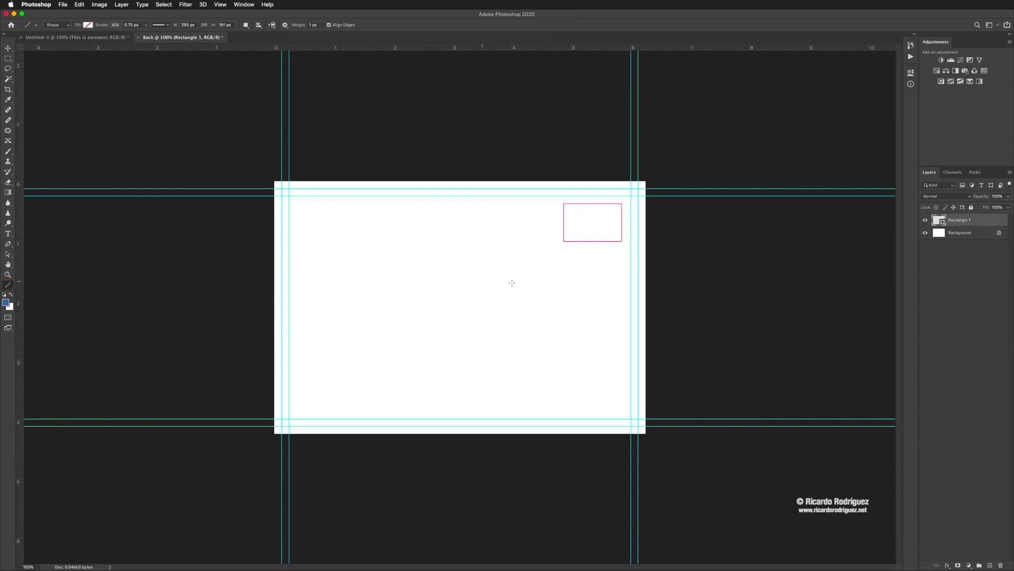
{"action": "left_click_drag", "start_coordinate": [448, 280], "coordinate": [609, 281]}
{"action": "left_click_drag", "start_coordinate": [446, 307], "coordinate": [613, 307]}
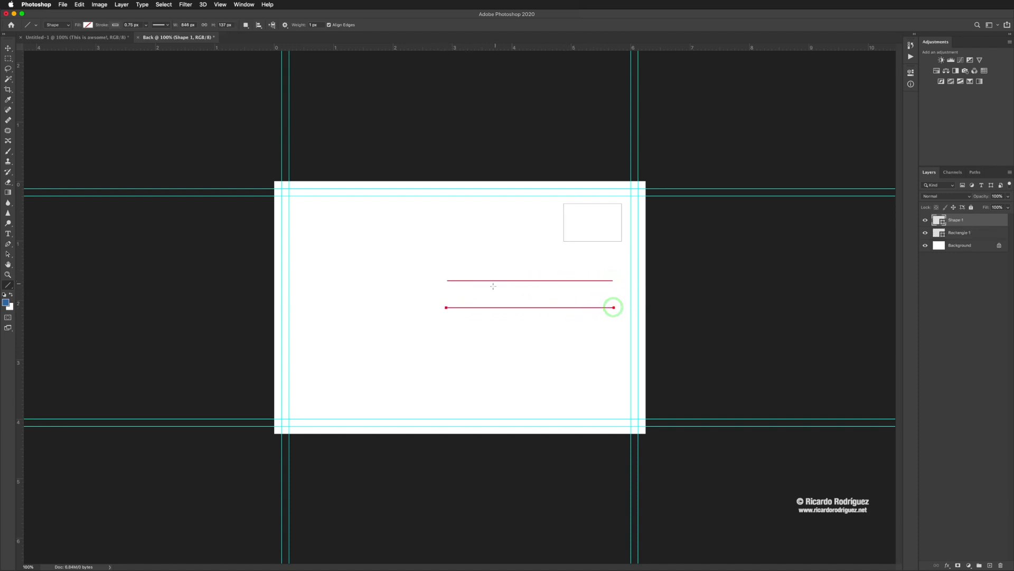
{"action": "key", "text": "super+z"}
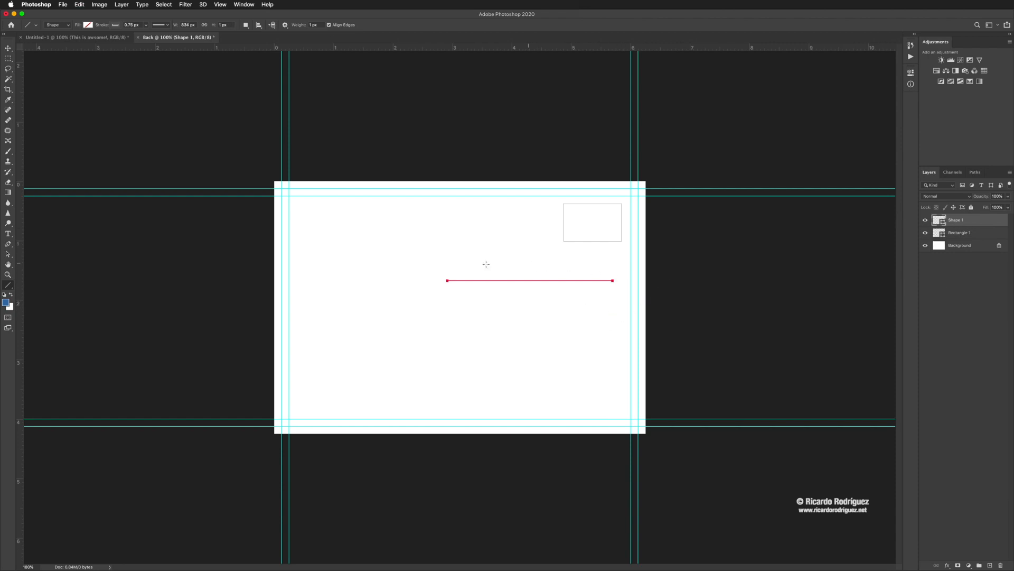
Duplicate the horizontal line downward seven times, spaced evenly about 0.24 in apart, to form eight writing lines
{"action": "key", "text": "v"}
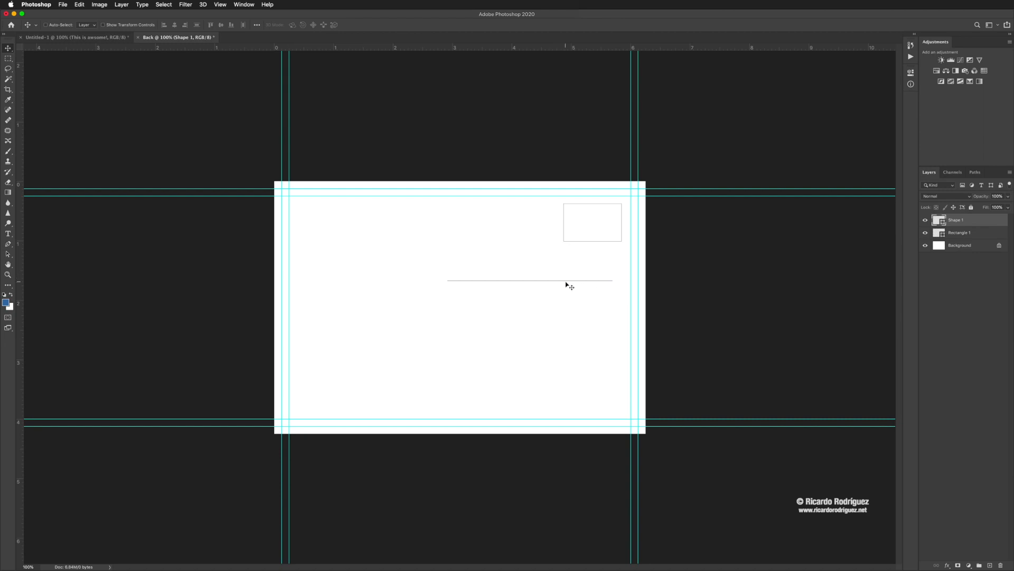
{"action": "left_click_drag", "start_coordinate": [567, 284], "coordinate": [554, 314]}
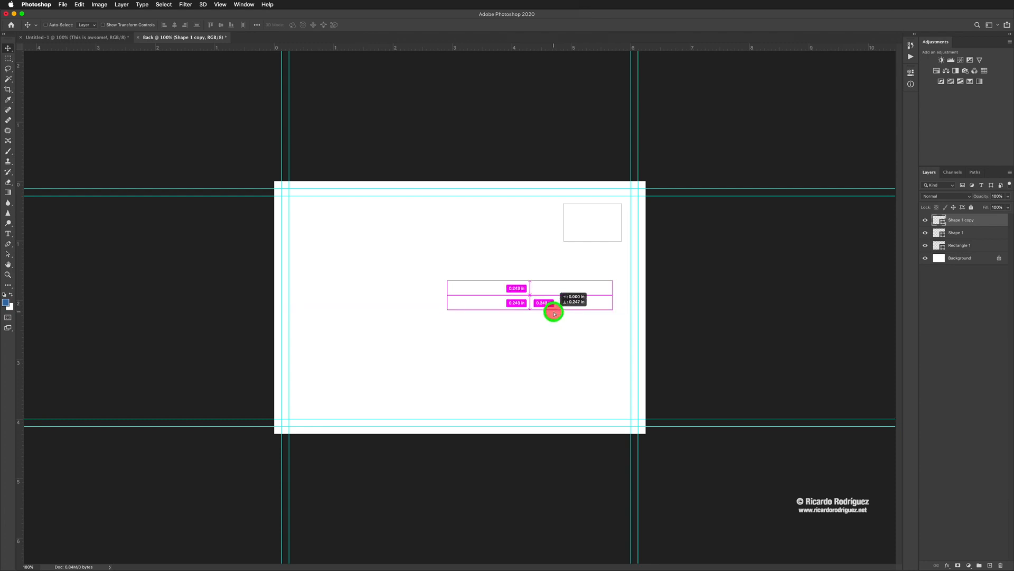
{"action": "left_click_drag", "start_coordinate": [554, 314], "coordinate": [555, 314]}
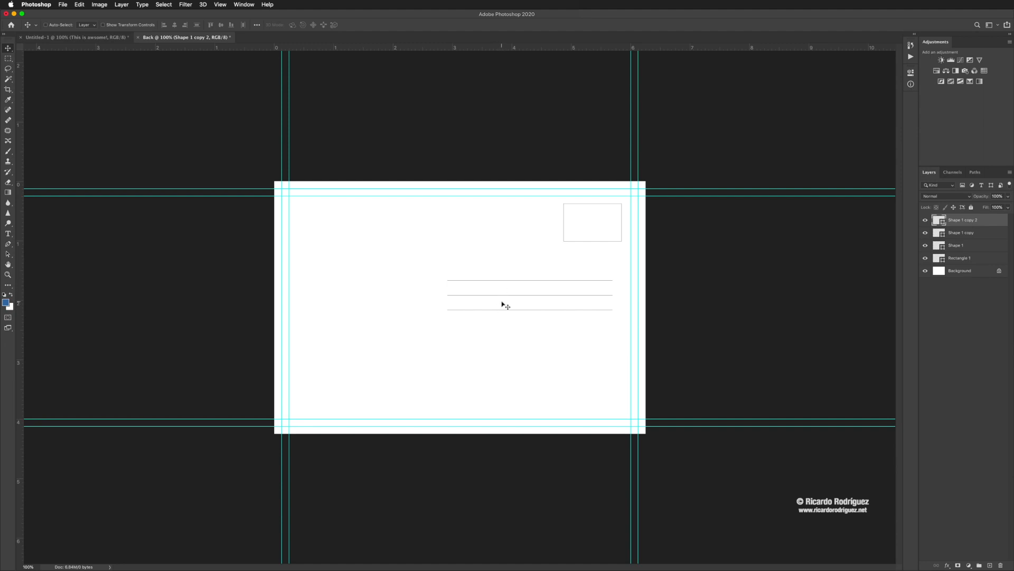
{"action": "left_click_drag", "start_coordinate": [510, 313], "coordinate": [512, 342]}
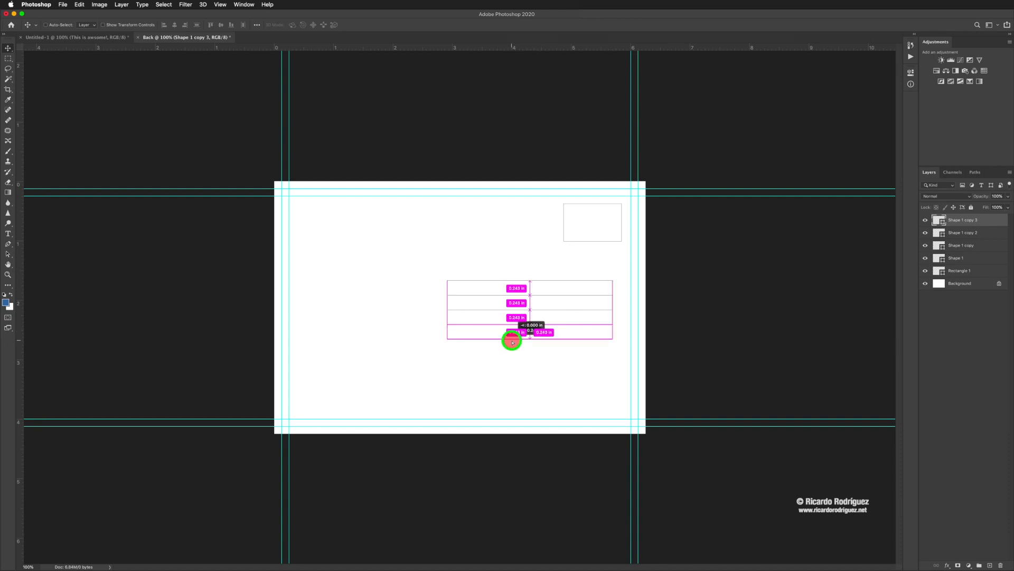
{"action": "left_click_drag", "start_coordinate": [512, 342], "coordinate": [550, 384]}
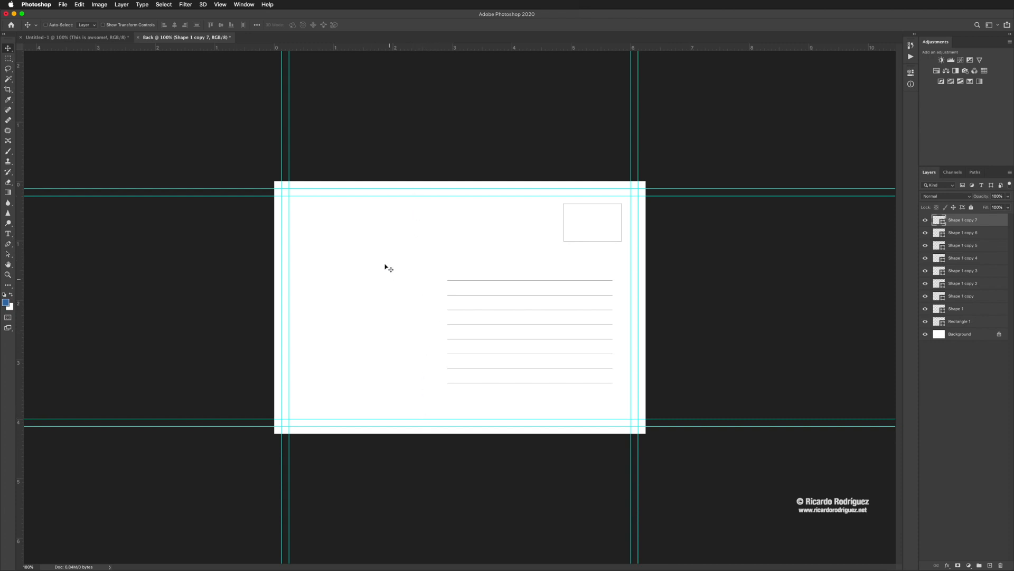
Draw a vertical divider line about 974 px tall just left of the writing lines
{"action": "left_click", "coordinate": [8, 285]}
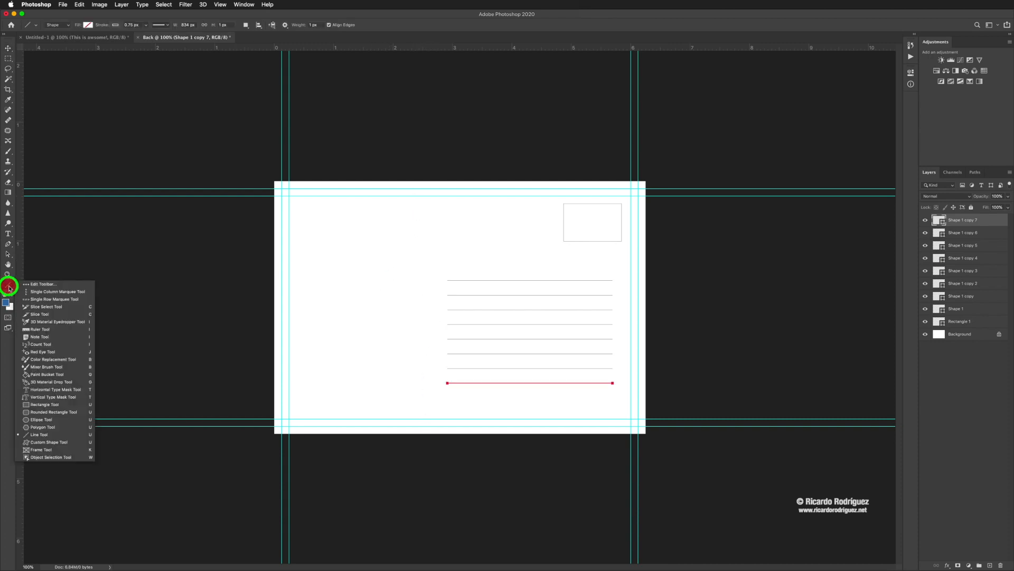
{"action": "left_click", "coordinate": [43, 433]}
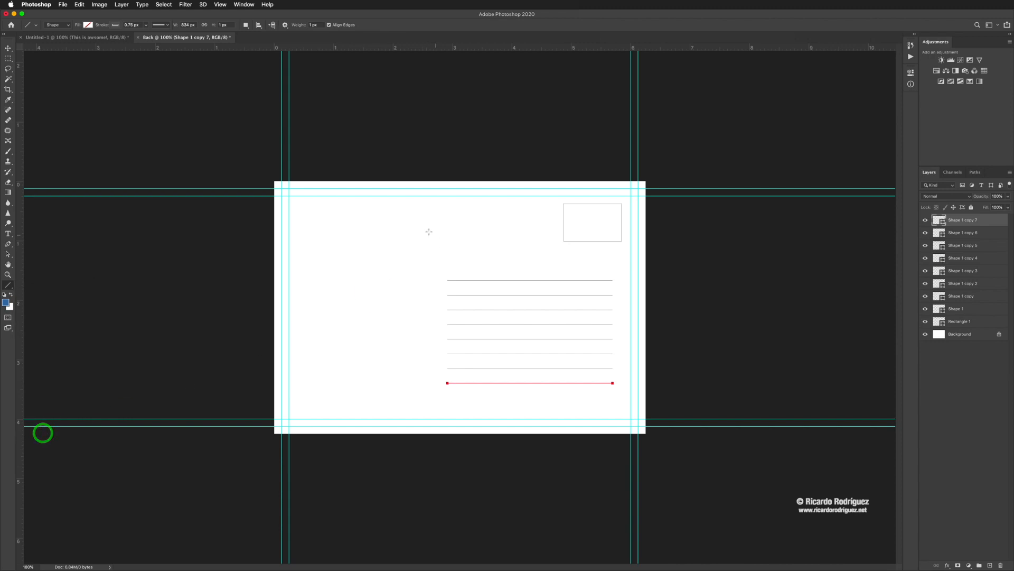
{"action": "left_click_drag", "start_coordinate": [429, 229], "coordinate": [429, 412]}
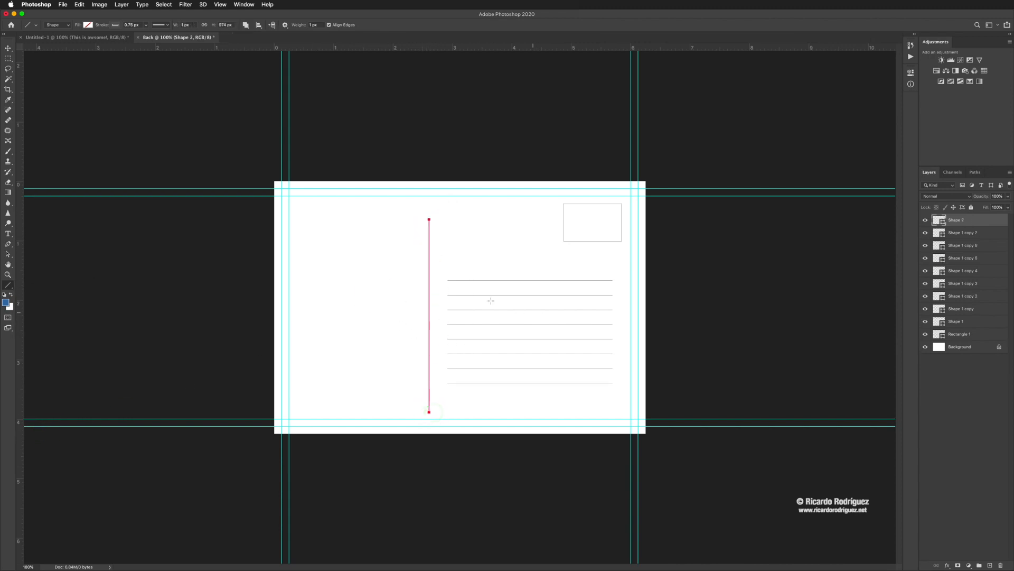
Select the Rectangle 1 layer and return to the Untitled-1 document
{"action": "left_click", "coordinate": [978, 333]}
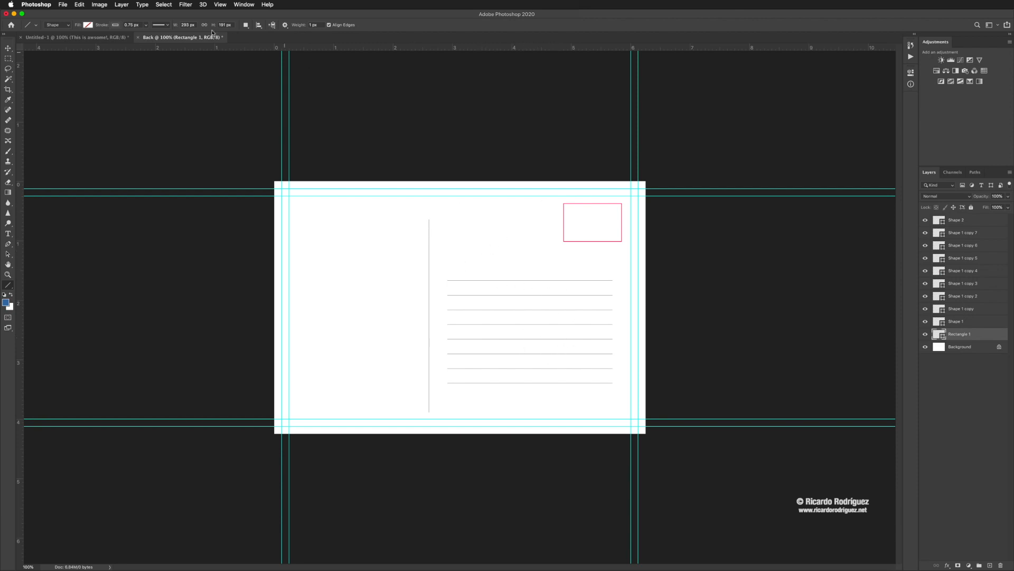
{"action": "left_click", "coordinate": [102, 38]}
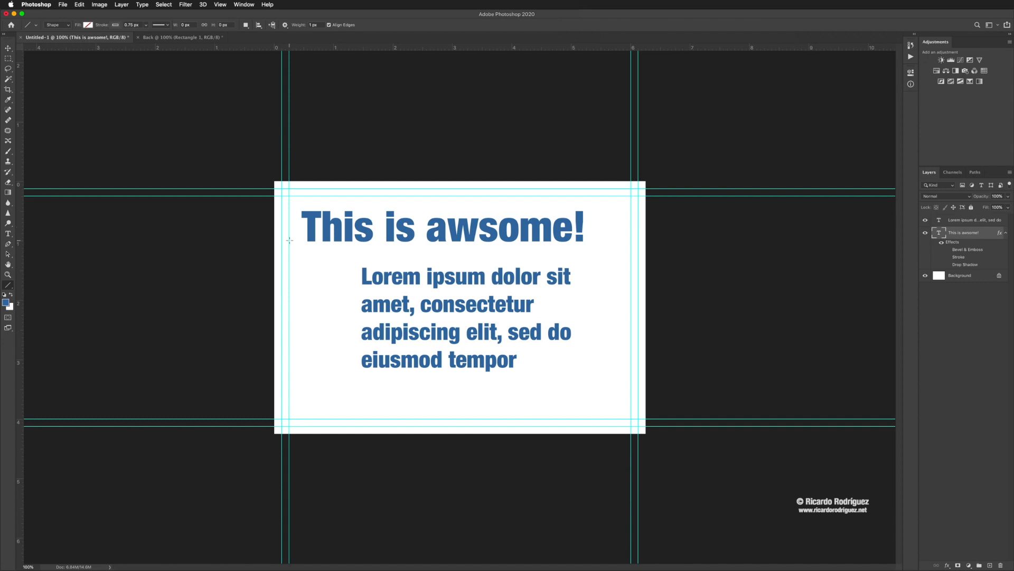
Review the postcard's front and back layouts, ending on the Back document
{"action": "left_click", "coordinate": [182, 38]}
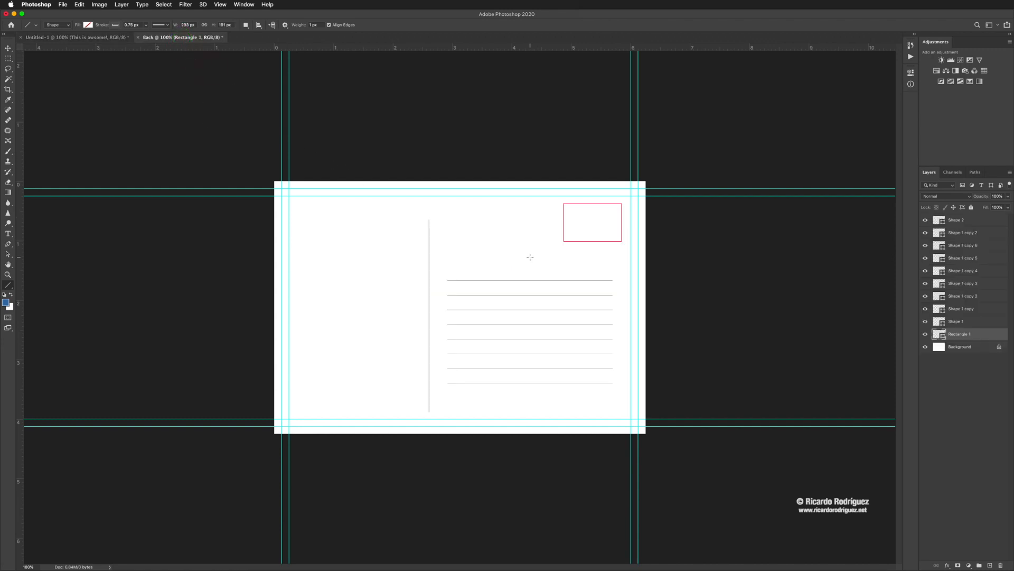
{"action": "left_click", "coordinate": [87, 38]}
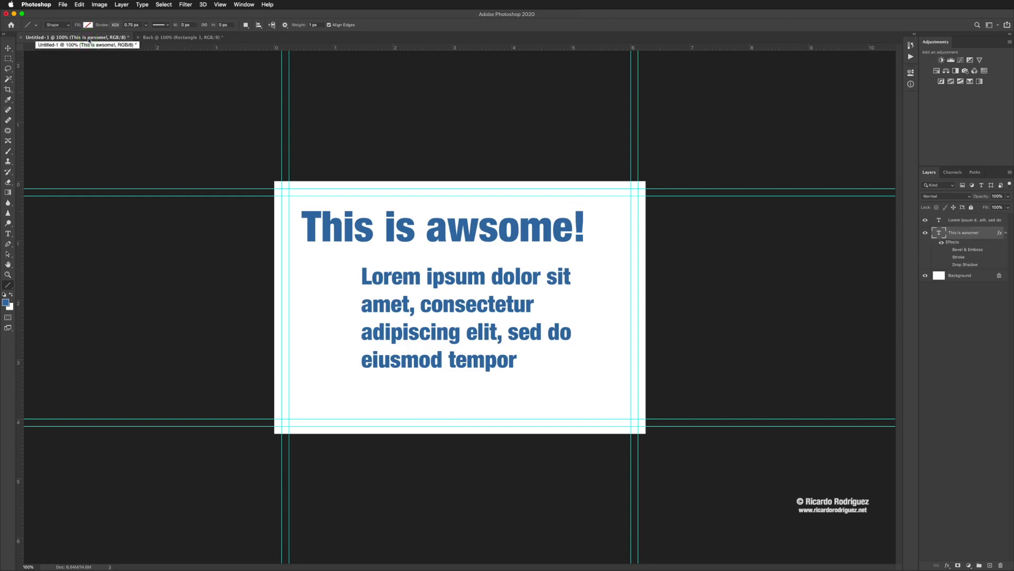
{"action": "left_click", "coordinate": [170, 38]}
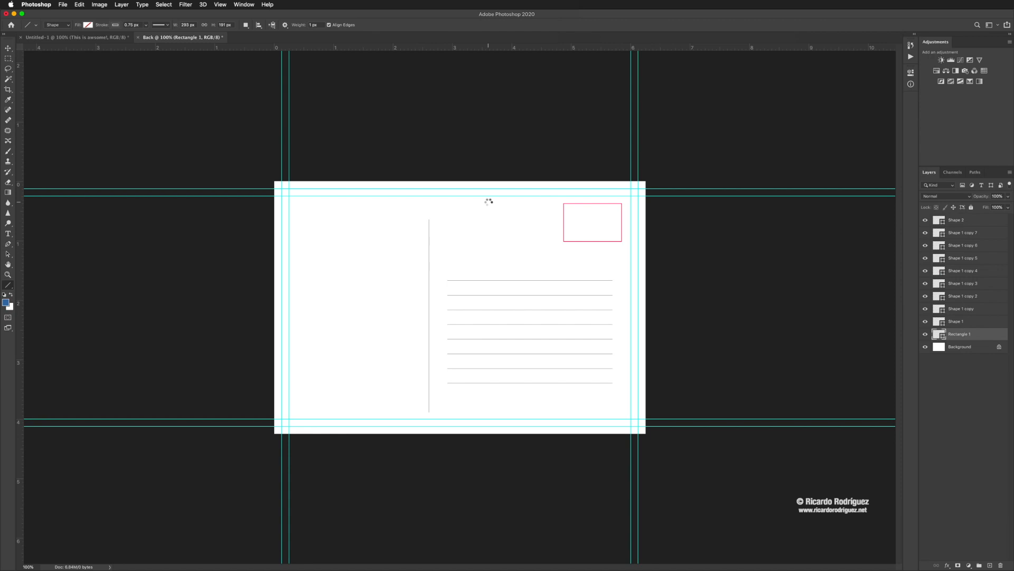
Create a new white RGB document 11.25 inches wide and 17 inches high at 300 pixels/inch, and activate the Move tool
{"action": "left_click", "coordinate": [63, 6]}
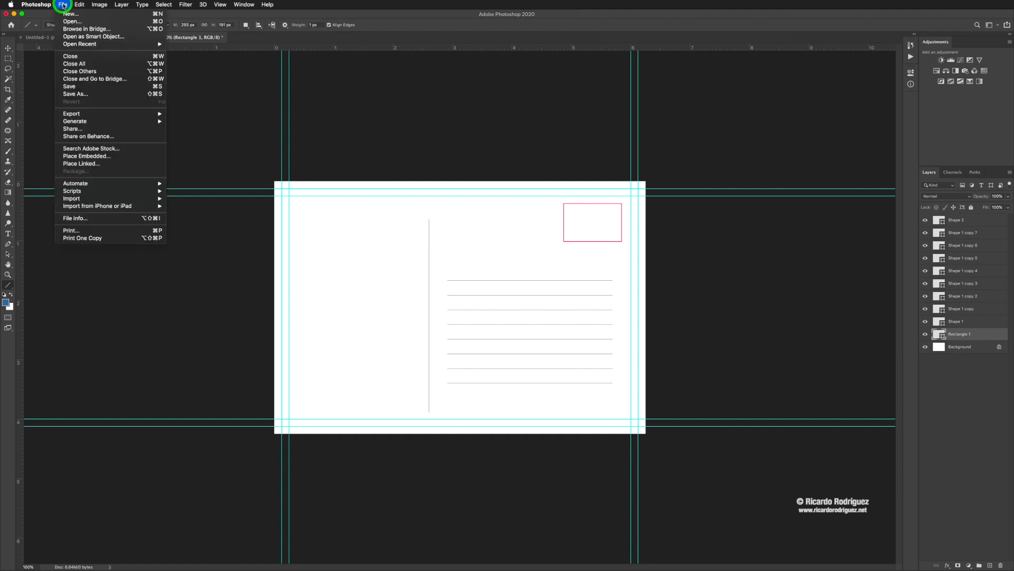
{"action": "left_click", "coordinate": [63, 15]}
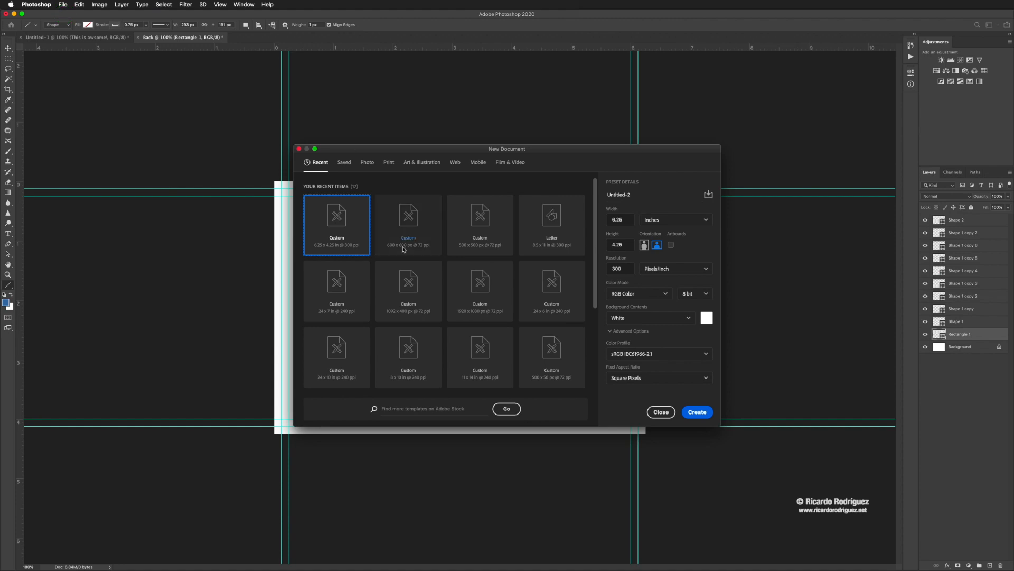
{"action": "left_click", "coordinate": [627, 220]}
{"action": "left_click_drag", "start_coordinate": [627, 221], "coordinate": [580, 220]}
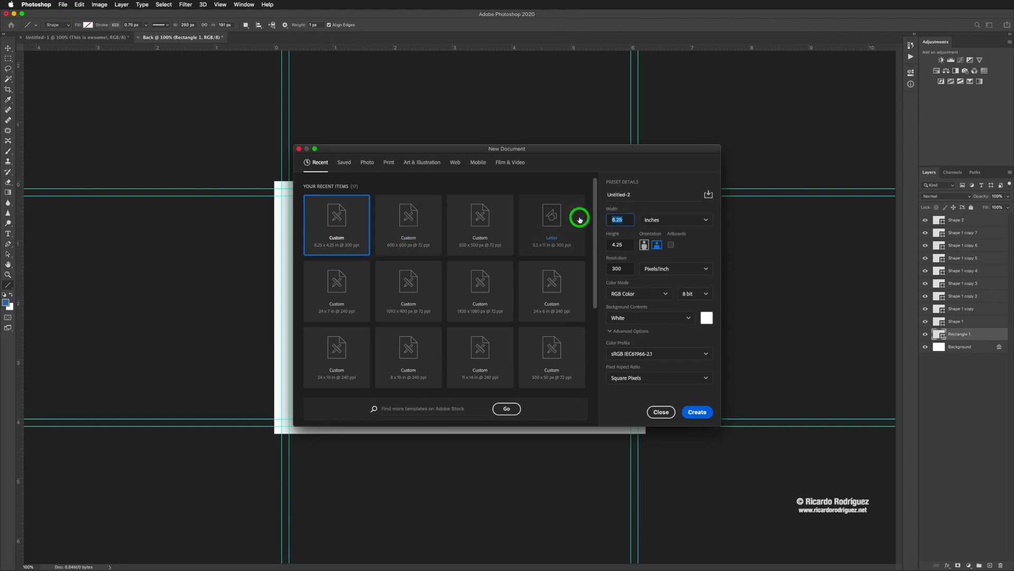
{"action": "type", "text": "11.25"}
{"action": "left_click_drag", "start_coordinate": [626, 246], "coordinate": [593, 245]}
{"action": "type", "text": "17"}
{"action": "left_click", "coordinate": [697, 411]}
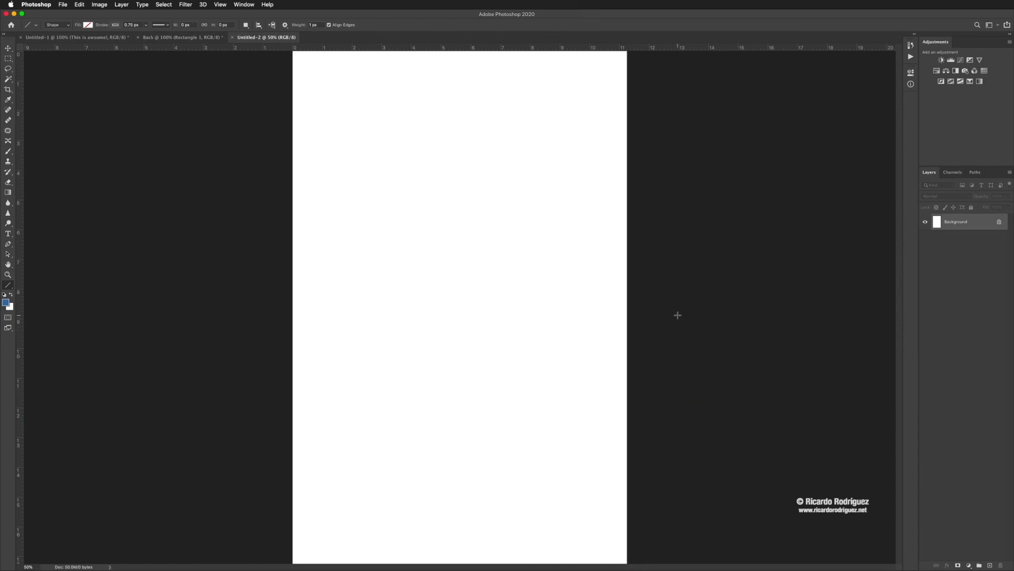
{"action": "key", "text": "super+minus"}
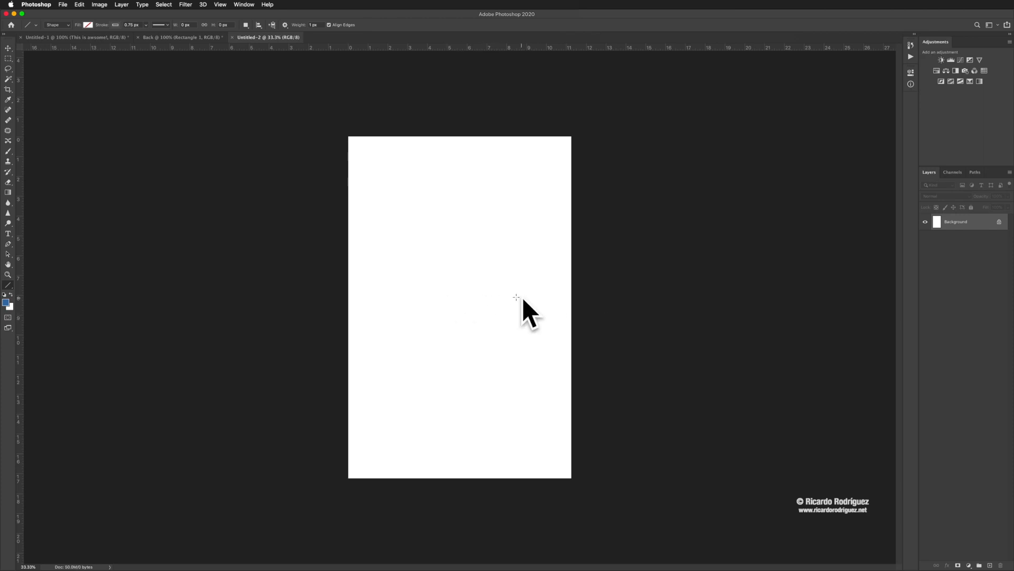
{"action": "key", "text": "v"}
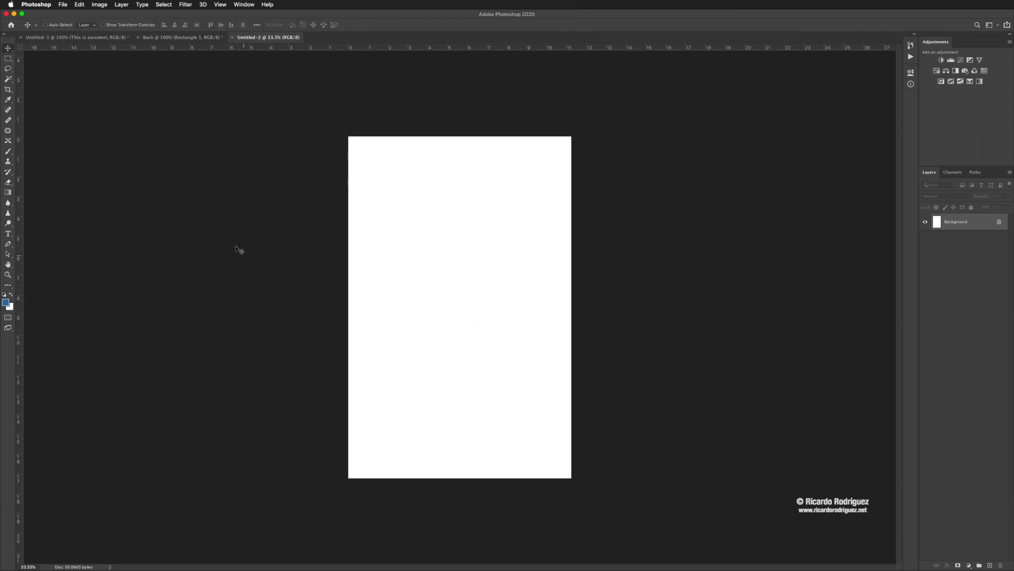